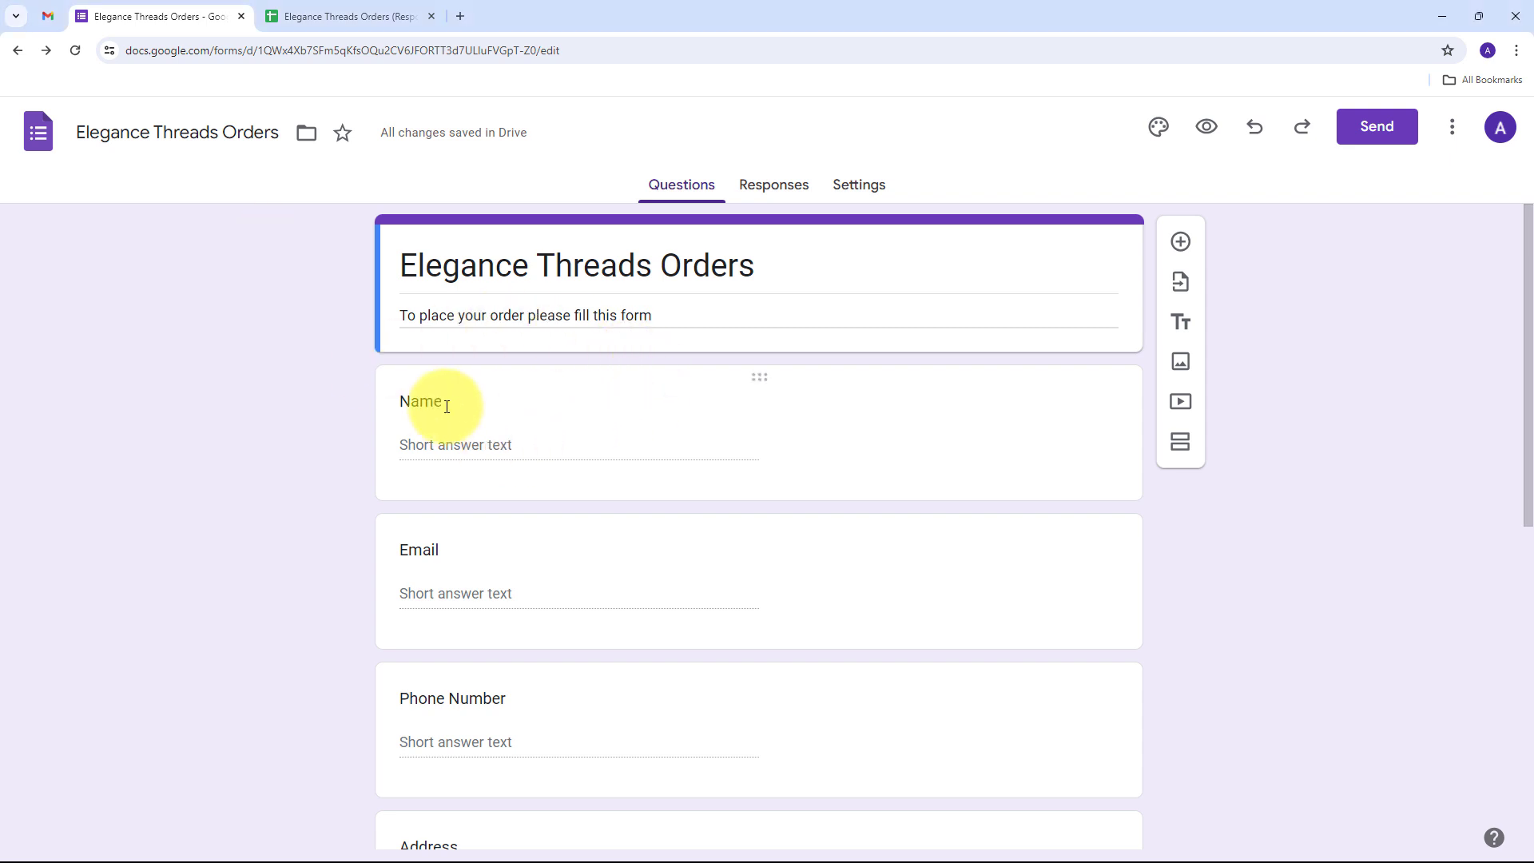
Switch back and forth between the Gmail inbox and the order form editor tabs
left_click(49, 17)
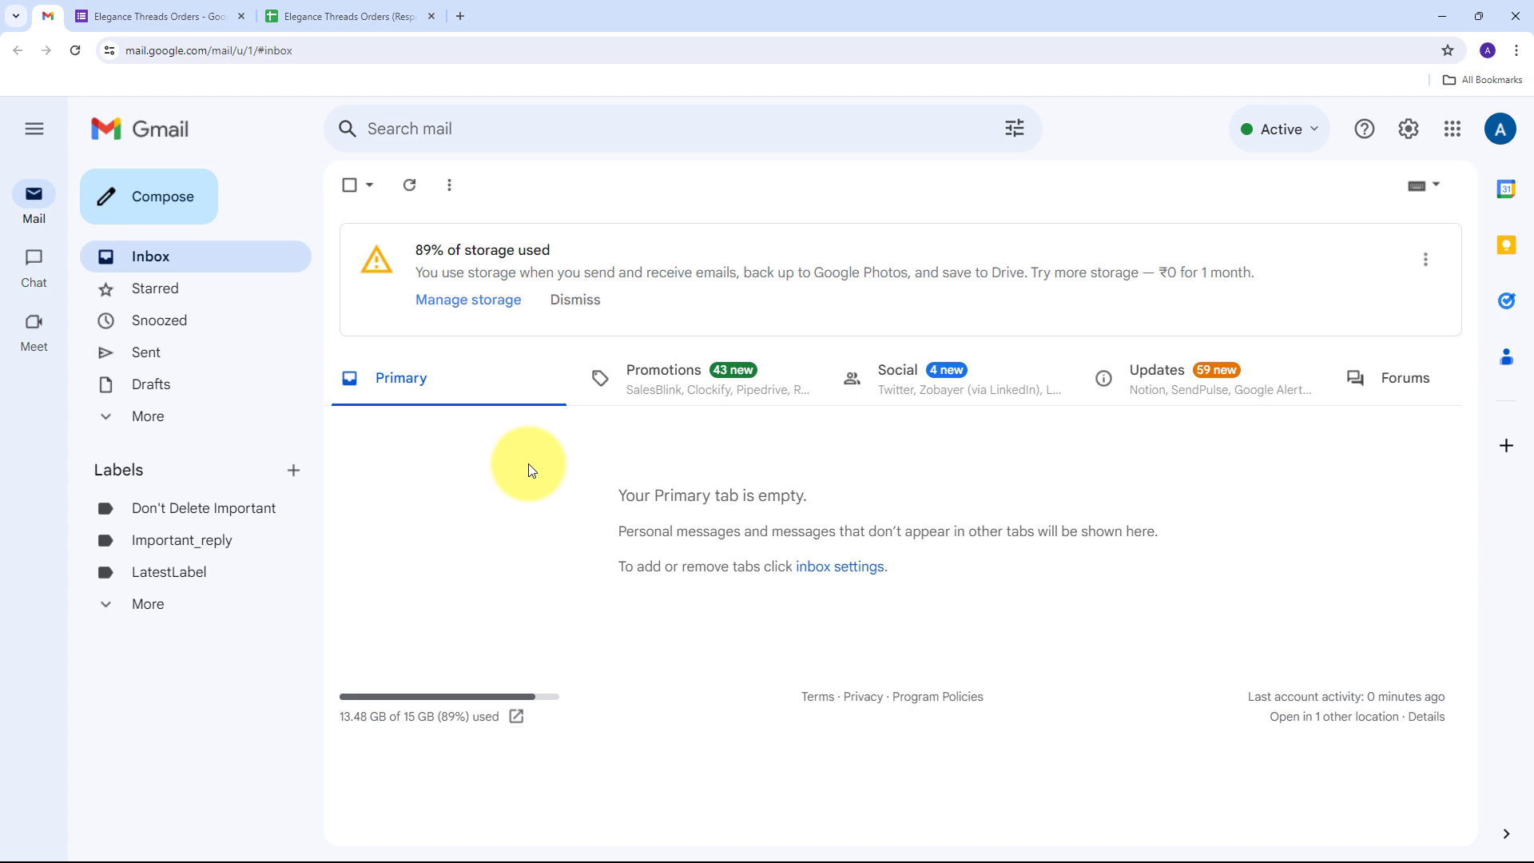
left_click(149, 16)
left_click(51, 13)
left_click(156, 16)
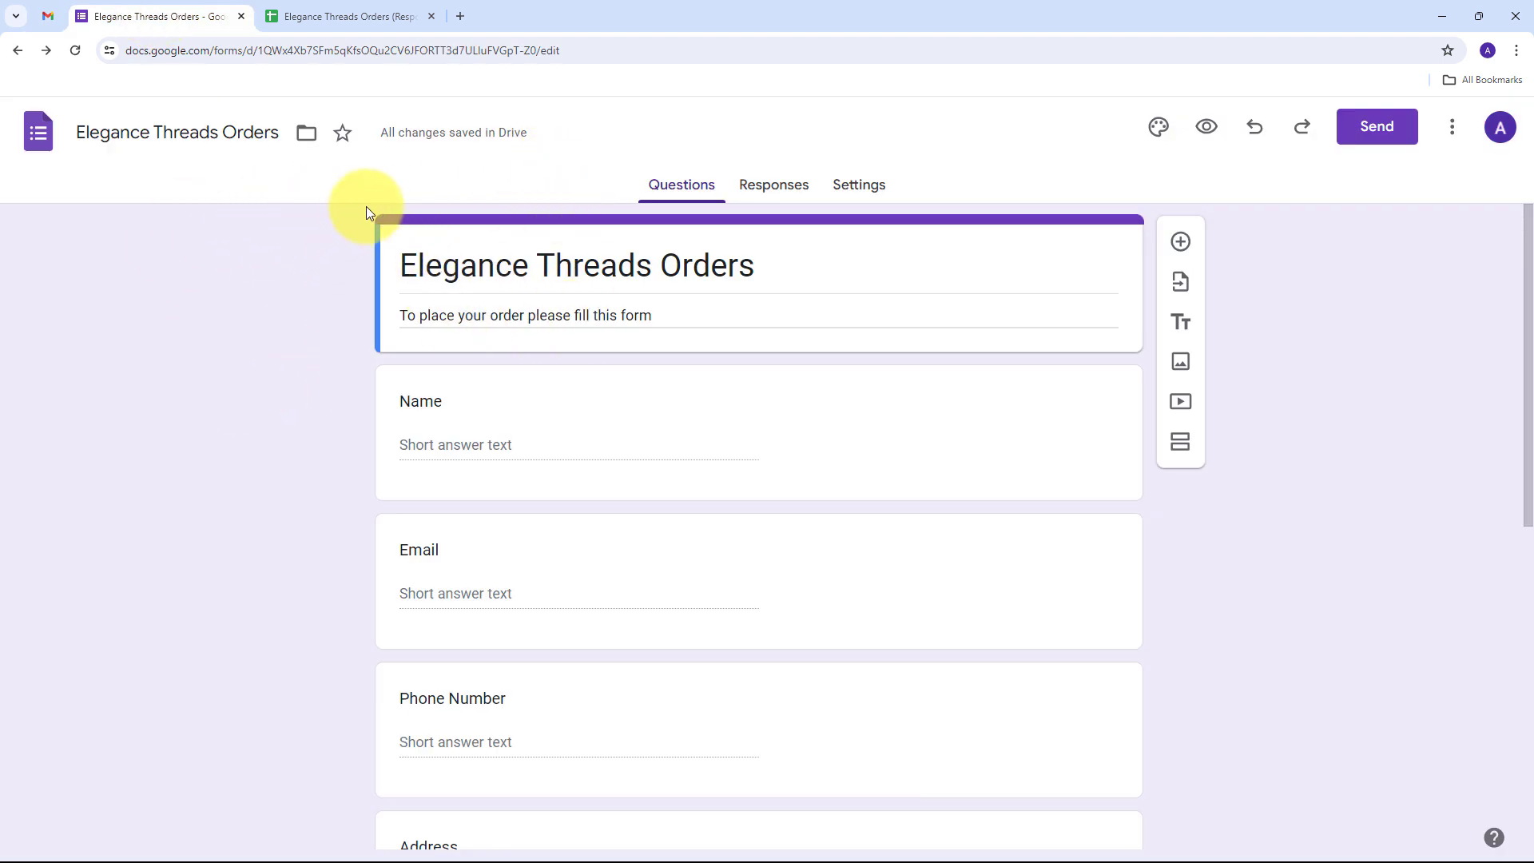
left_click(47, 15)
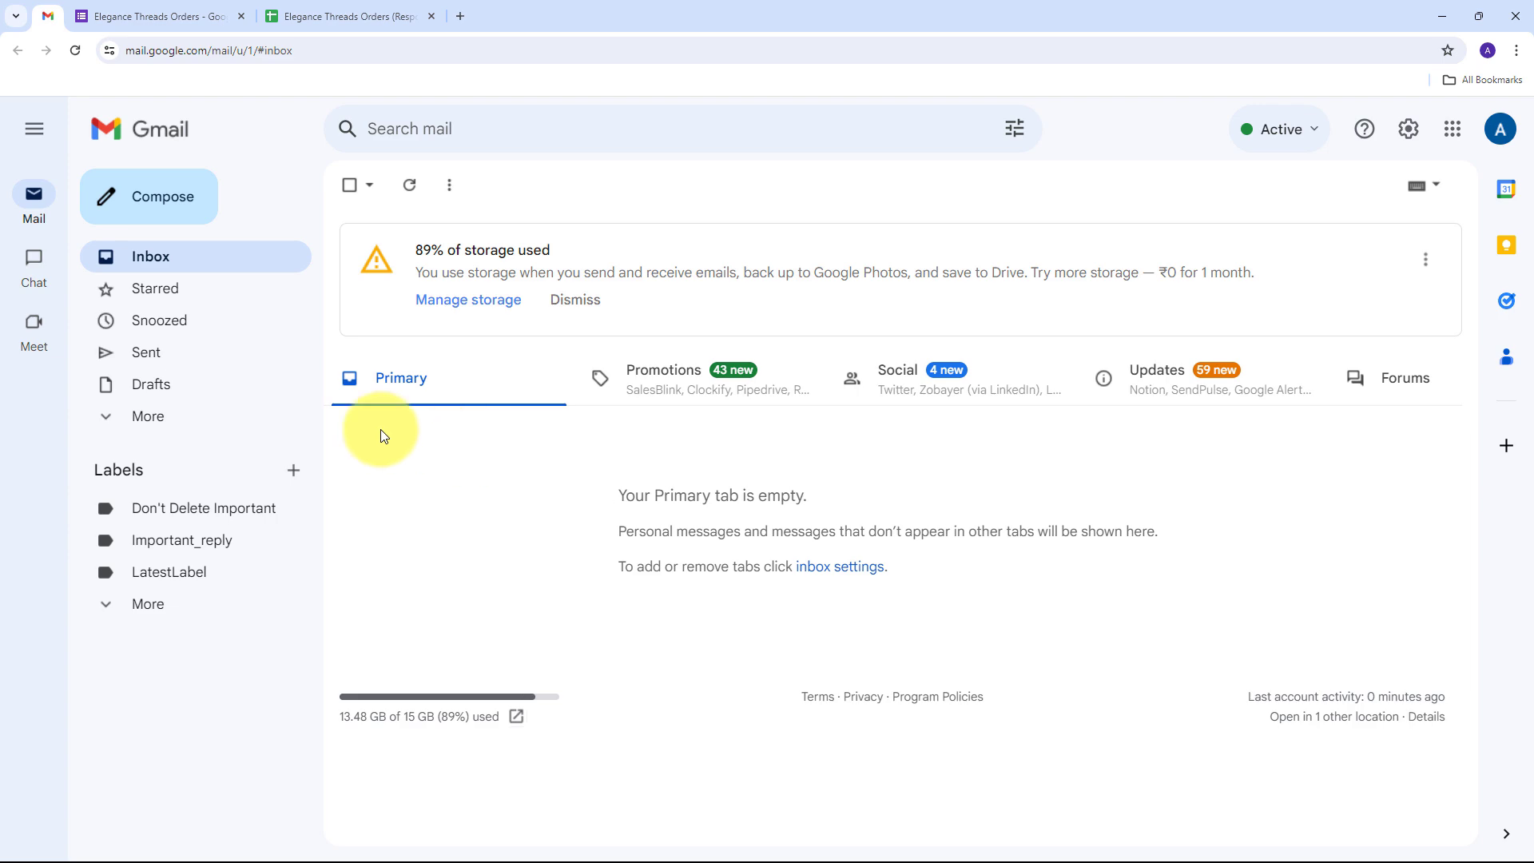
left_click(179, 17)
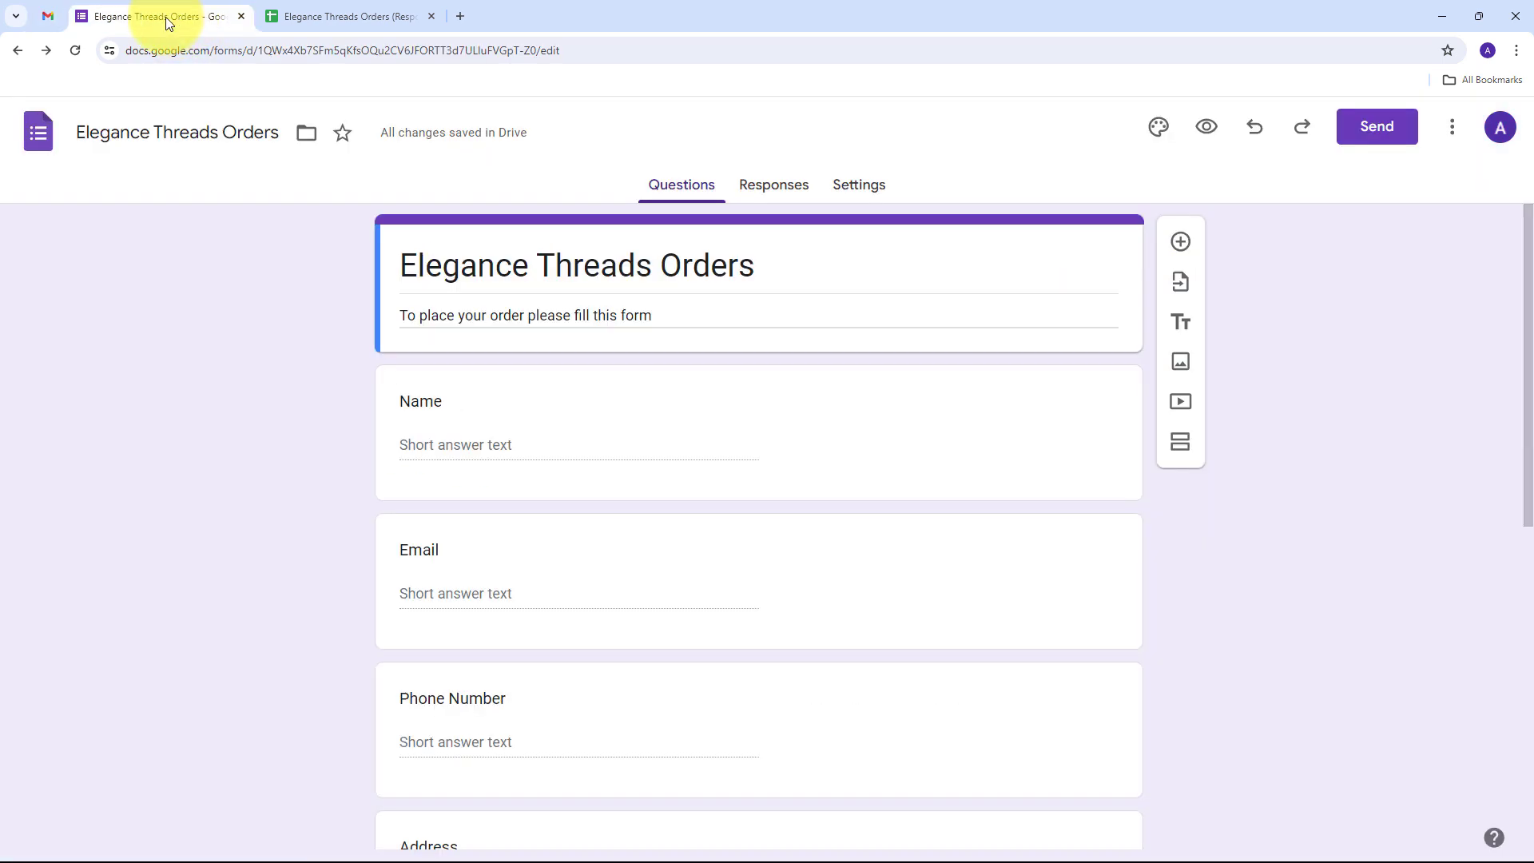
left_click(40, 16)
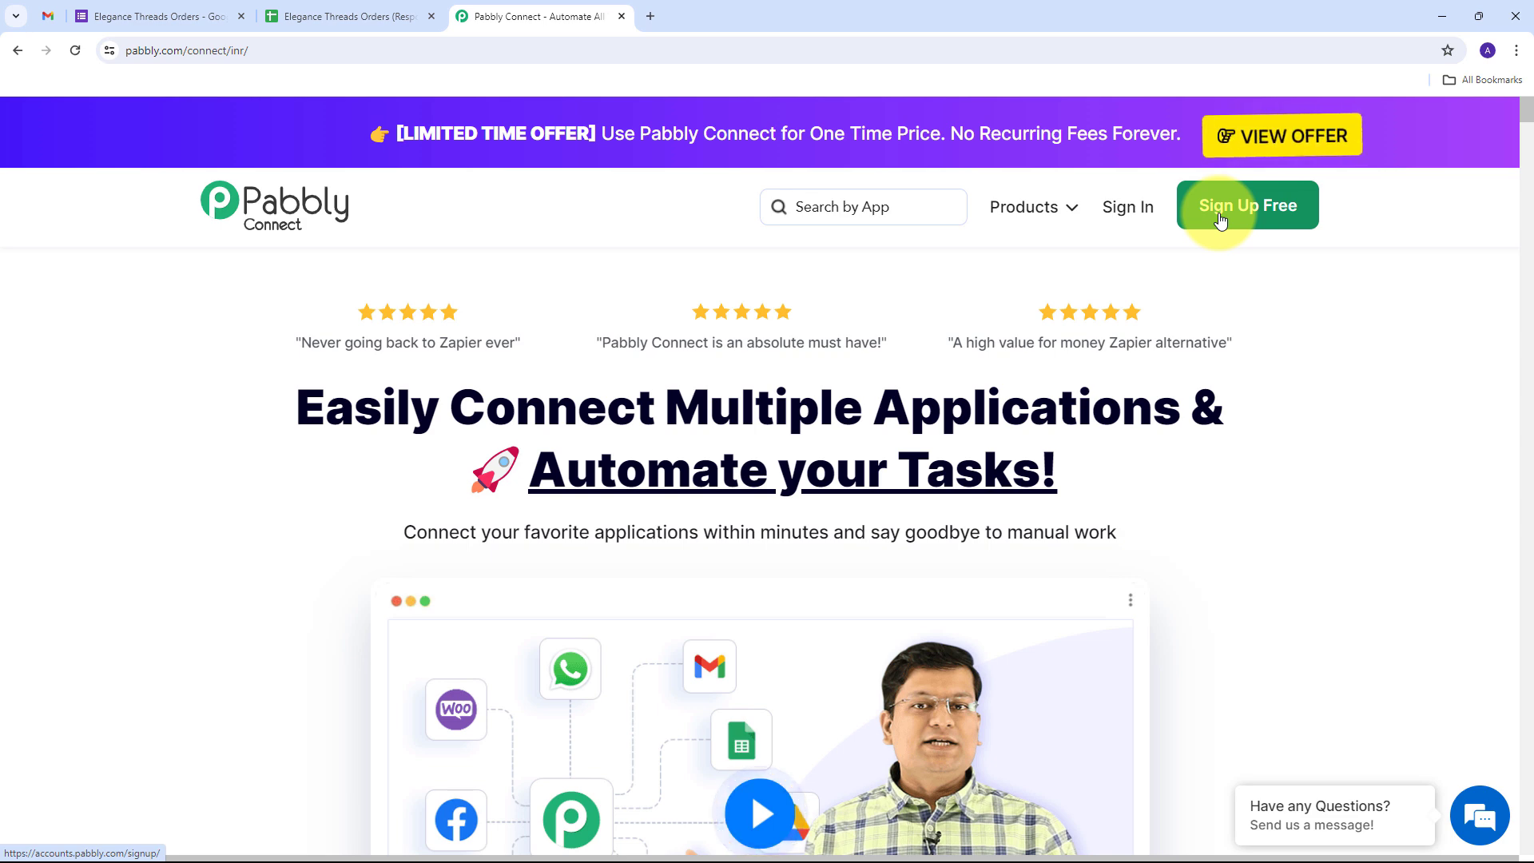
Sign in to Pabbly and open Pabbly Connect from the All Pabbly Apps list
left_click(1118, 210)
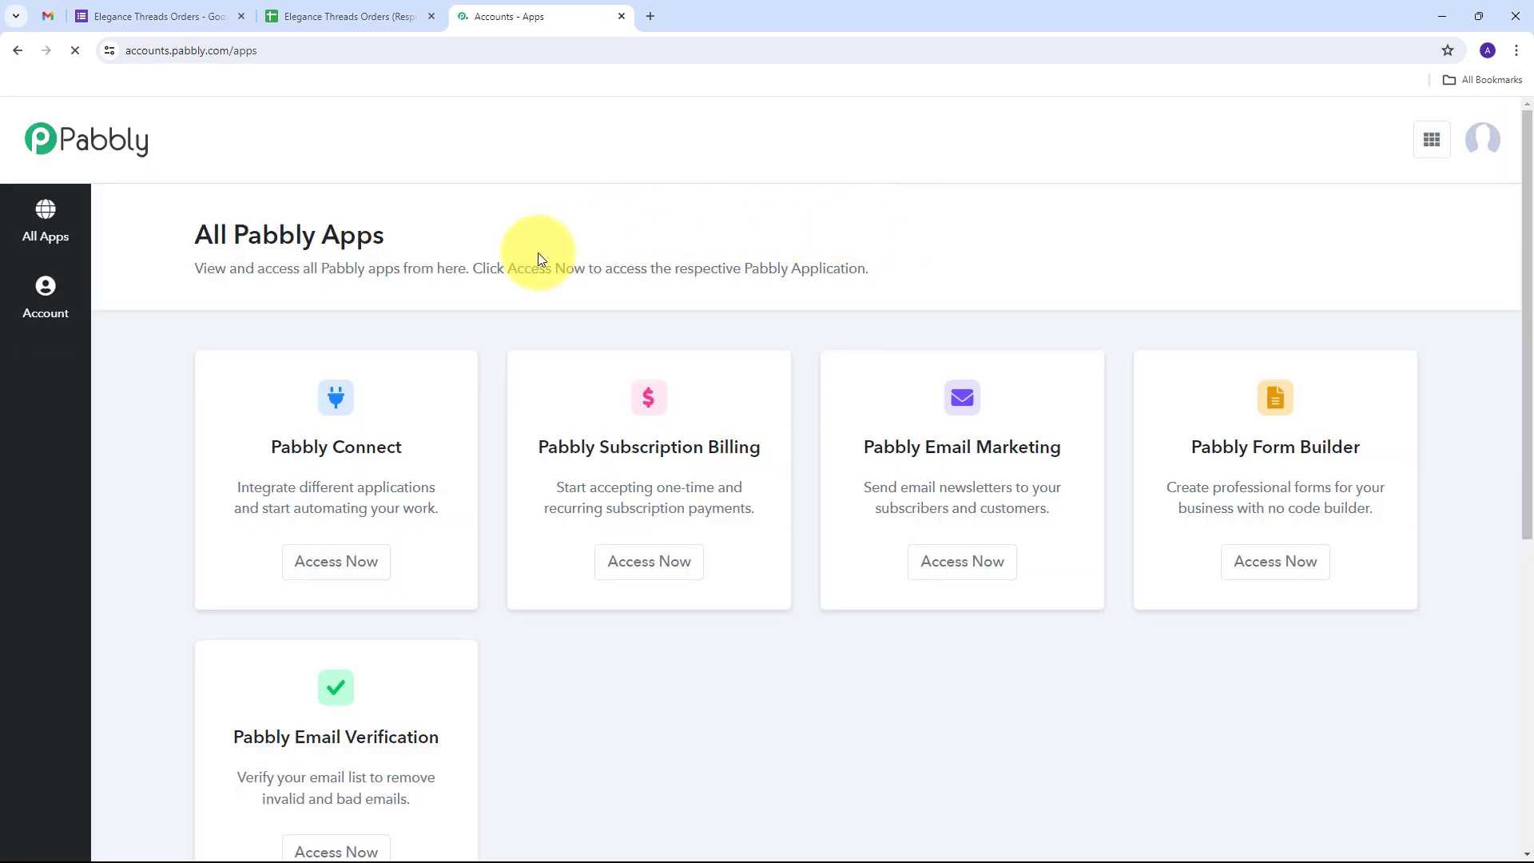
scroll(426, 274, "down", 2)
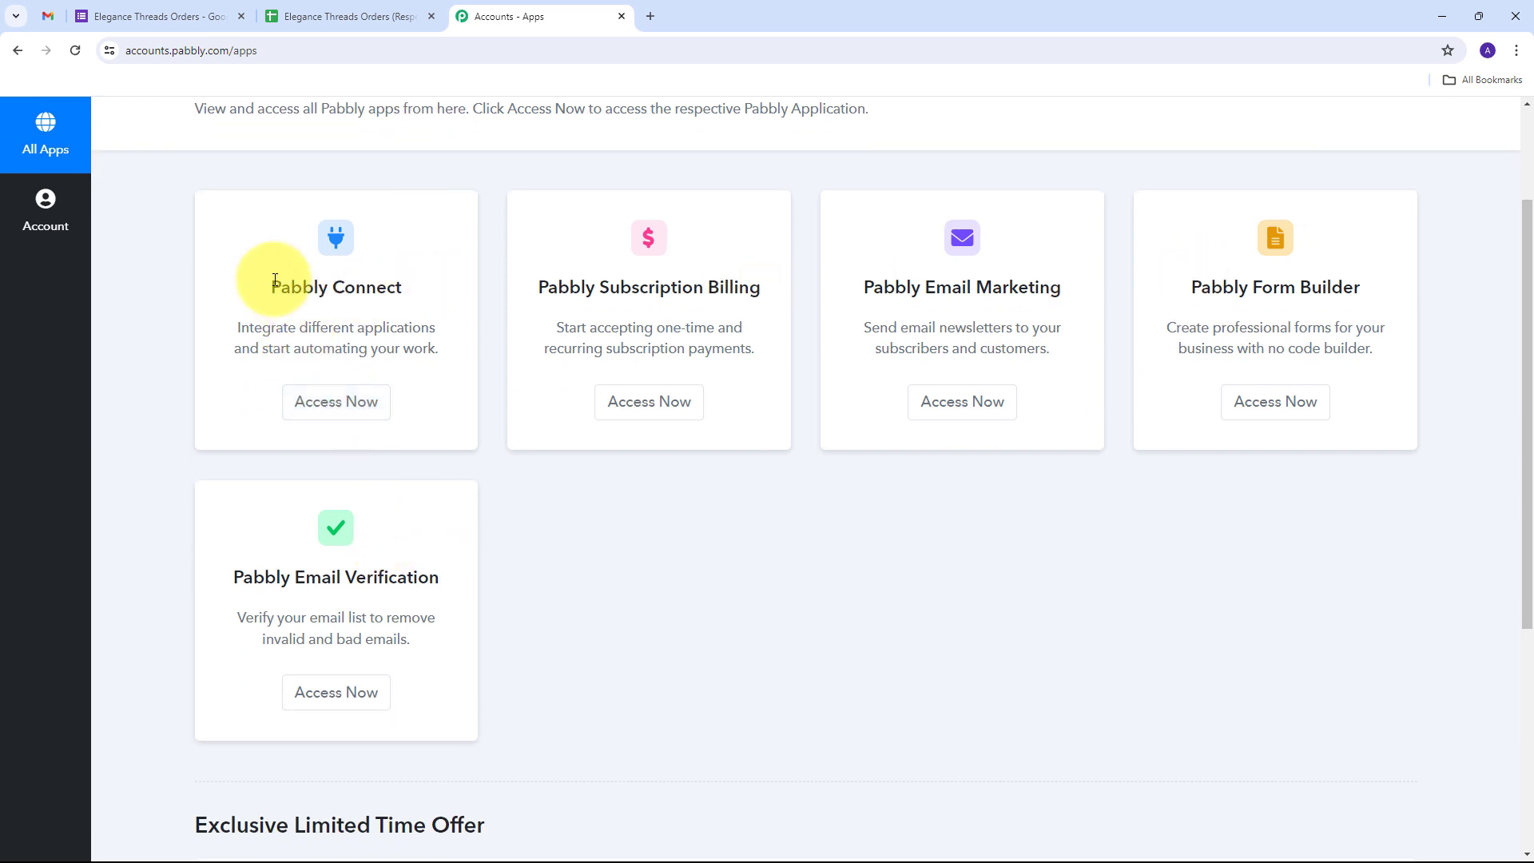
left_click_drag(272, 287, 422, 291)
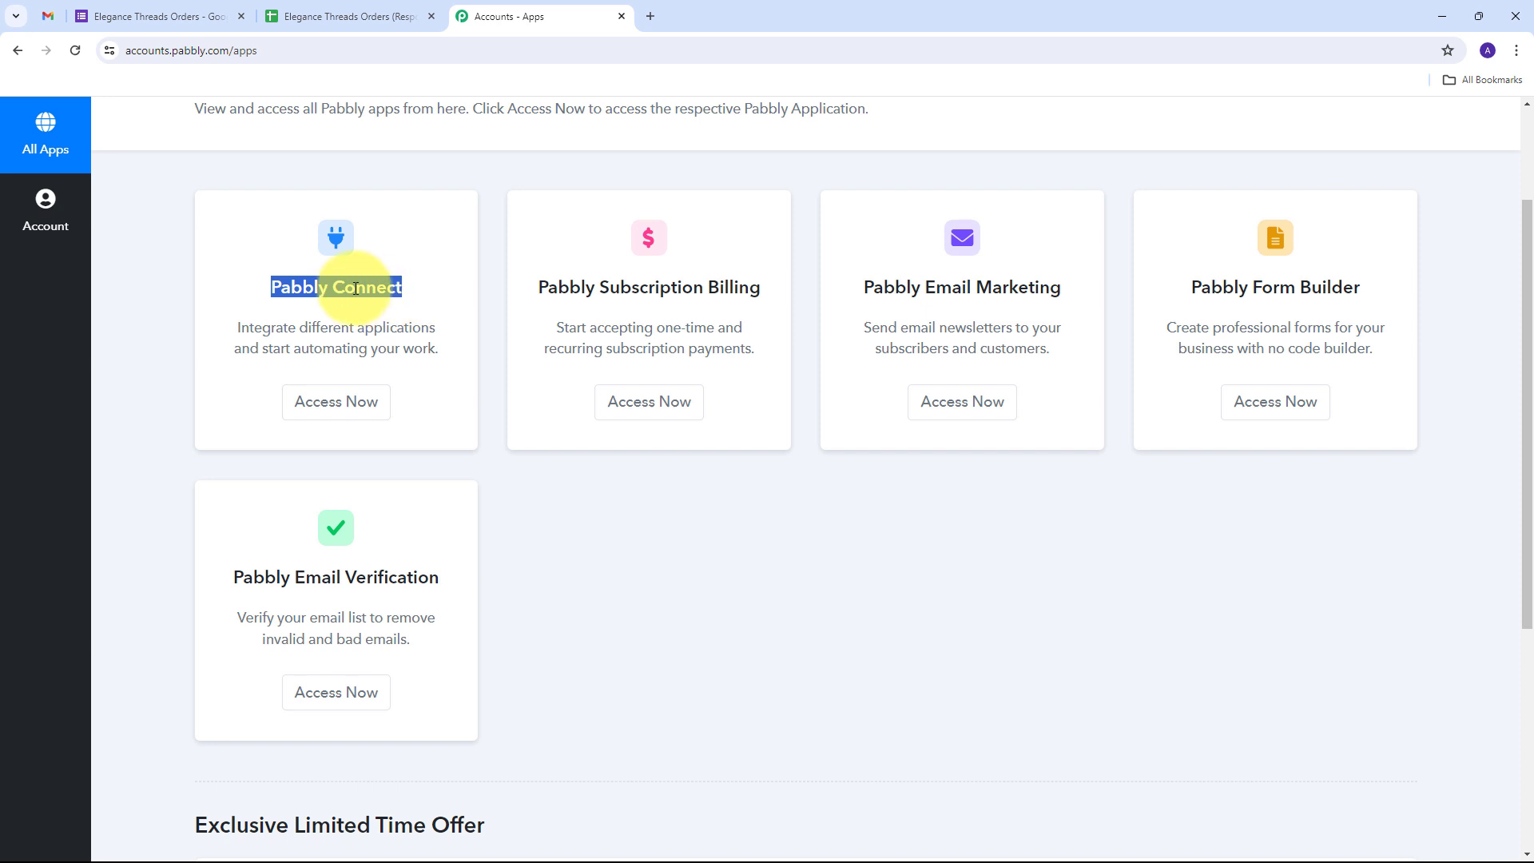
left_click(323, 405)
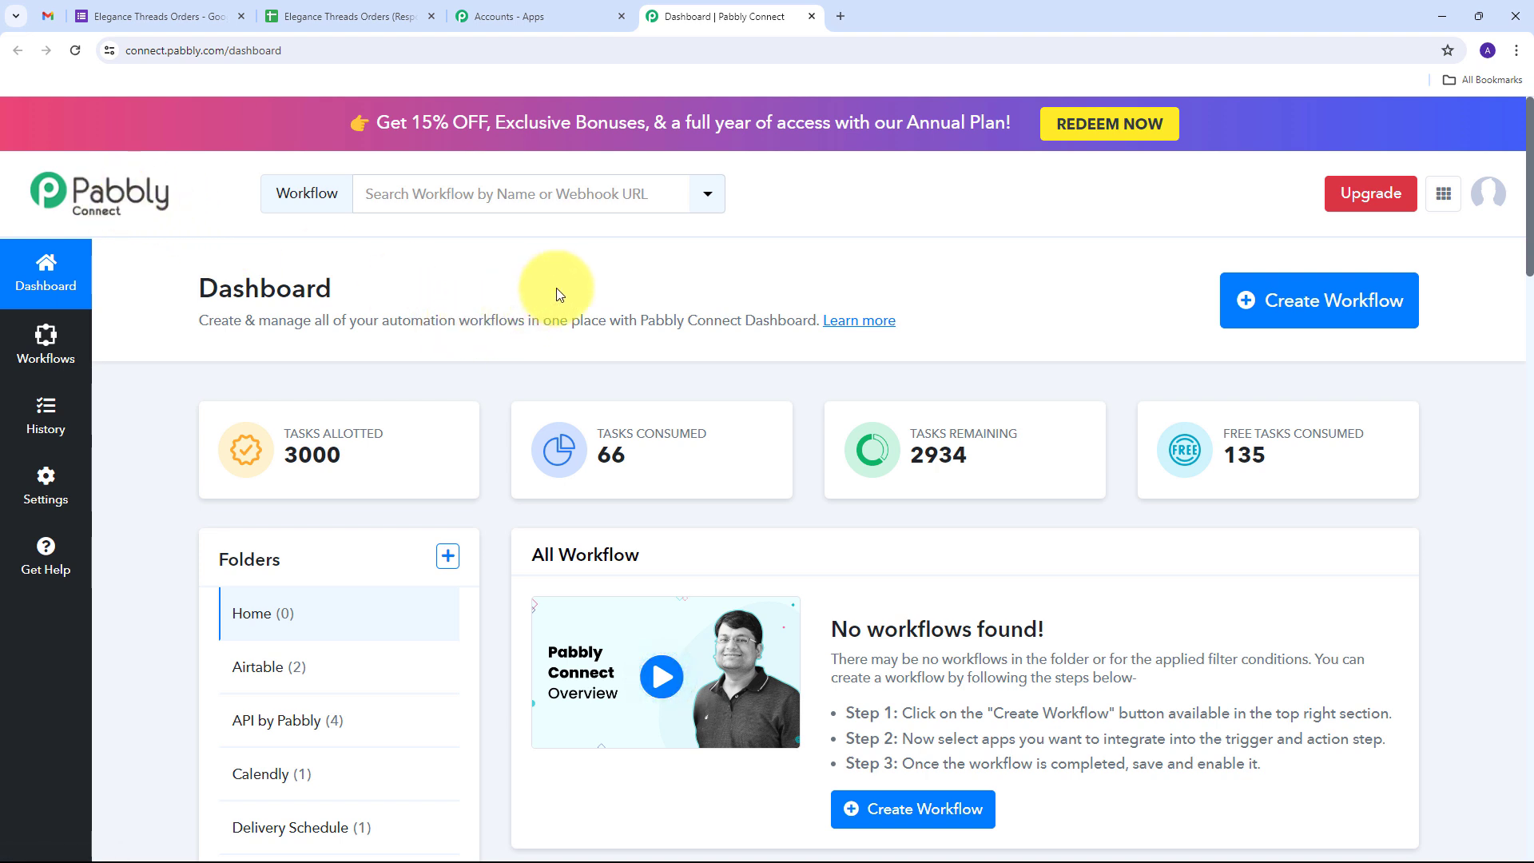
Create the workflow 'Draft Email on Google Form Response' in the Gmail folder
left_click(1287, 300)
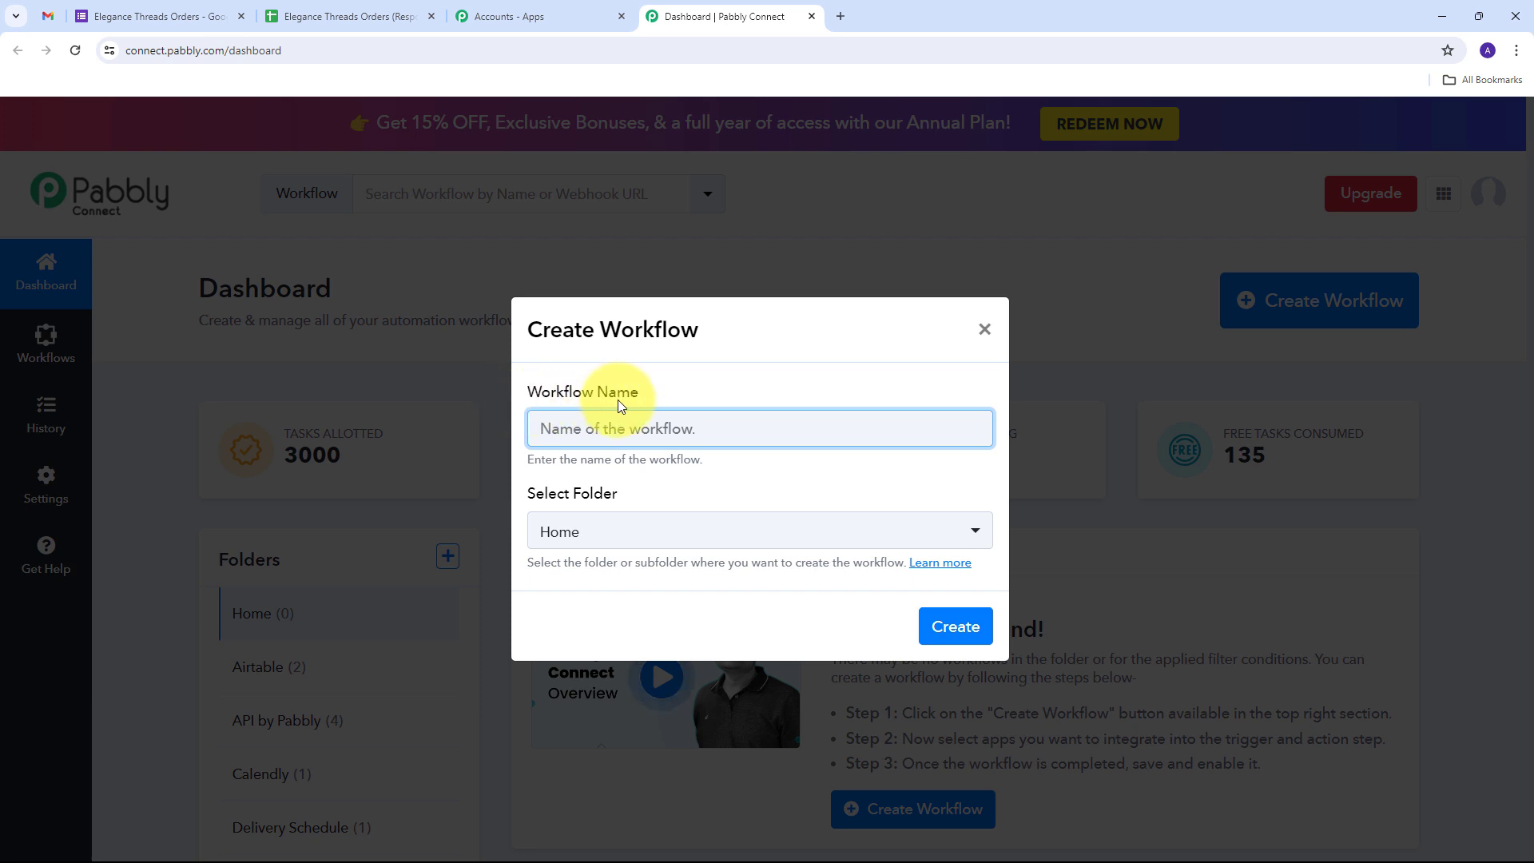
type("Draft Email on Google Form Response")
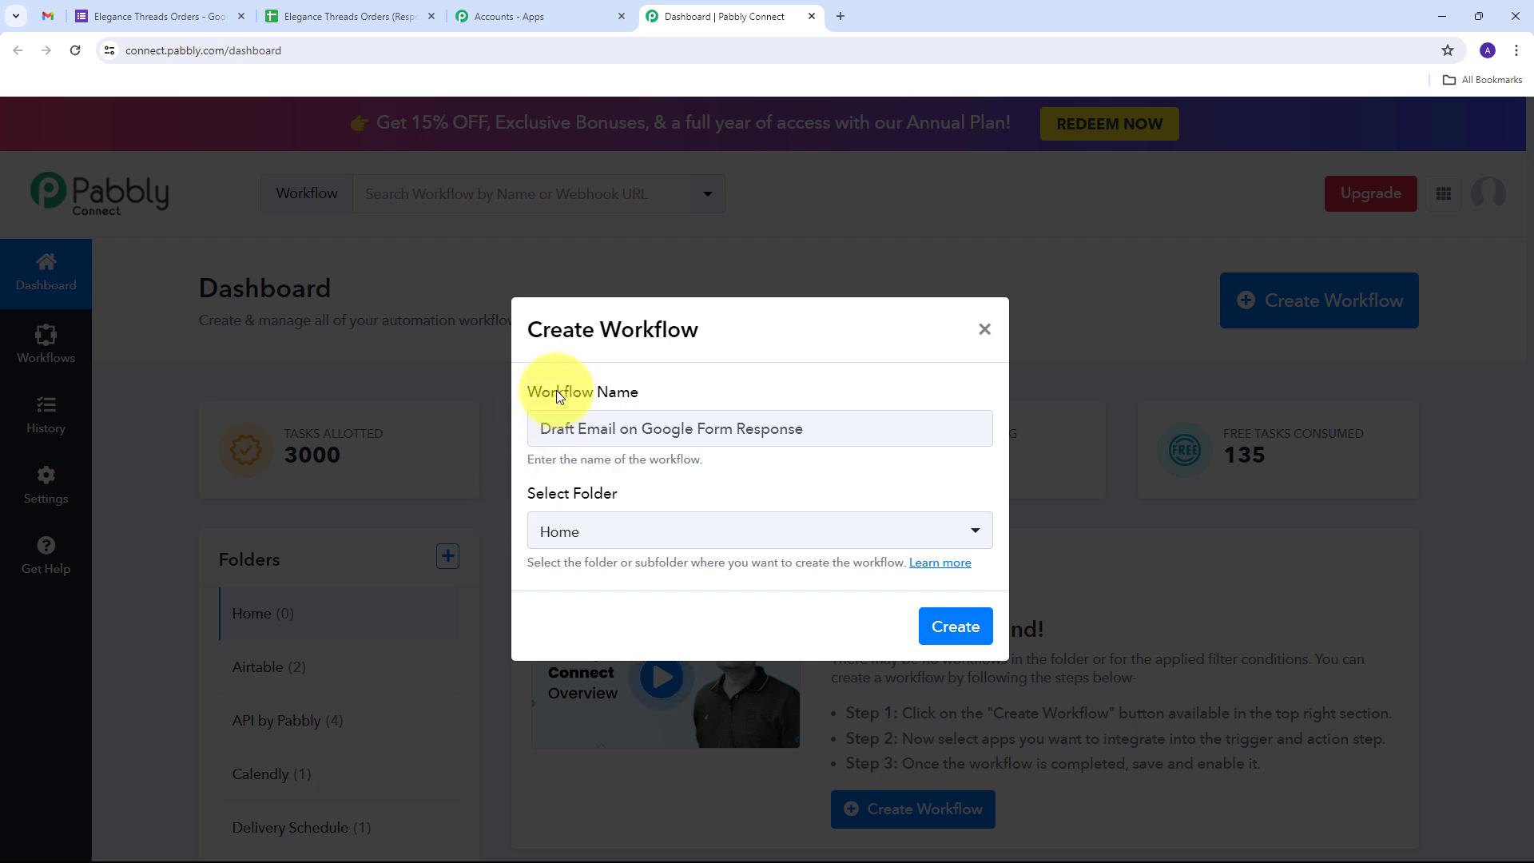
left_click(719, 529)
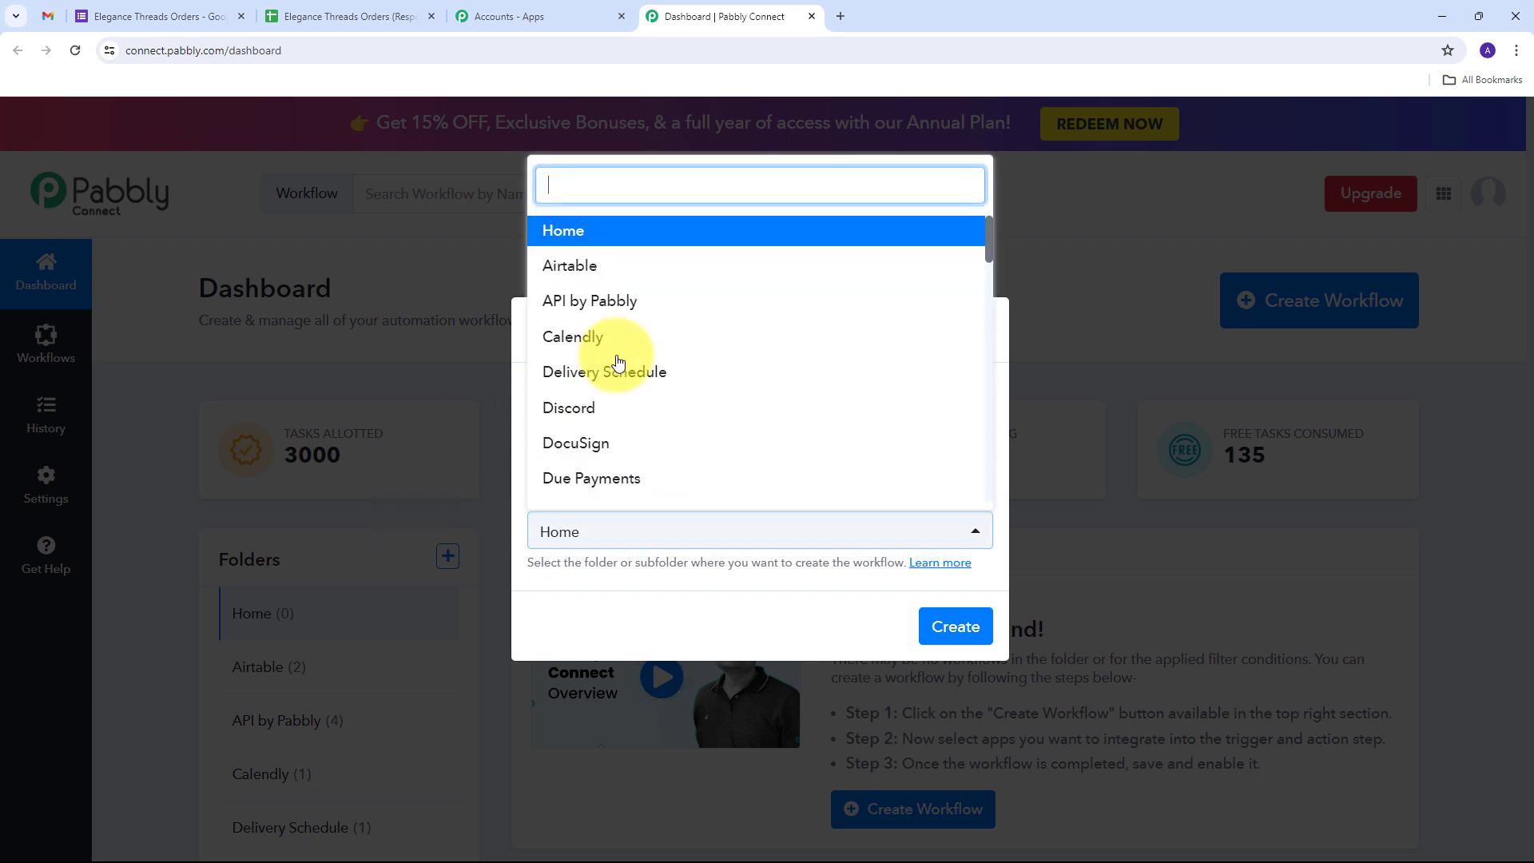
scroll(683, 317, "down", 8)
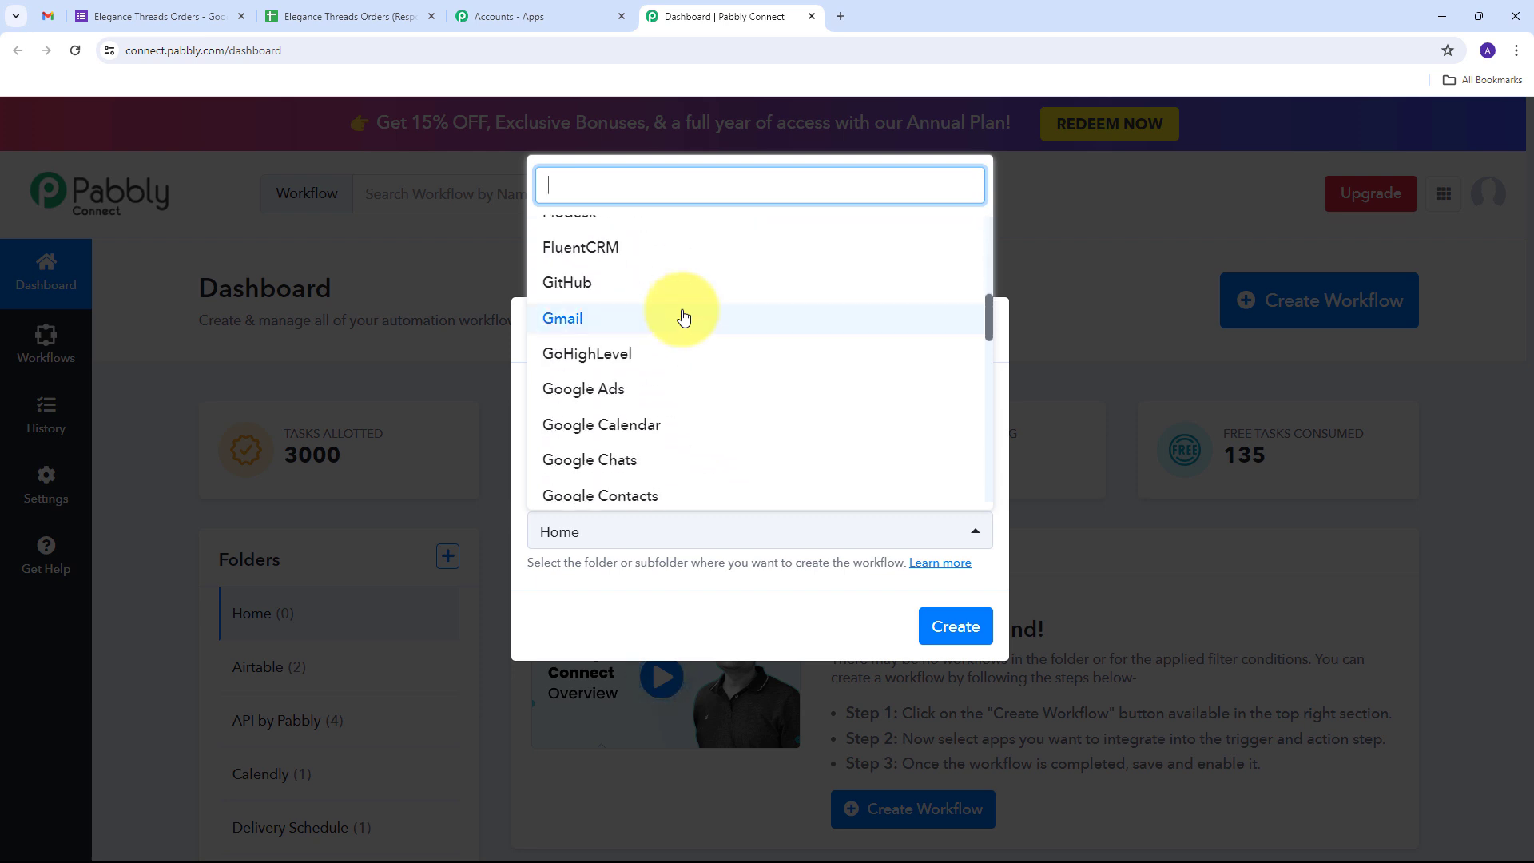
scroll(679, 317, "up", 1)
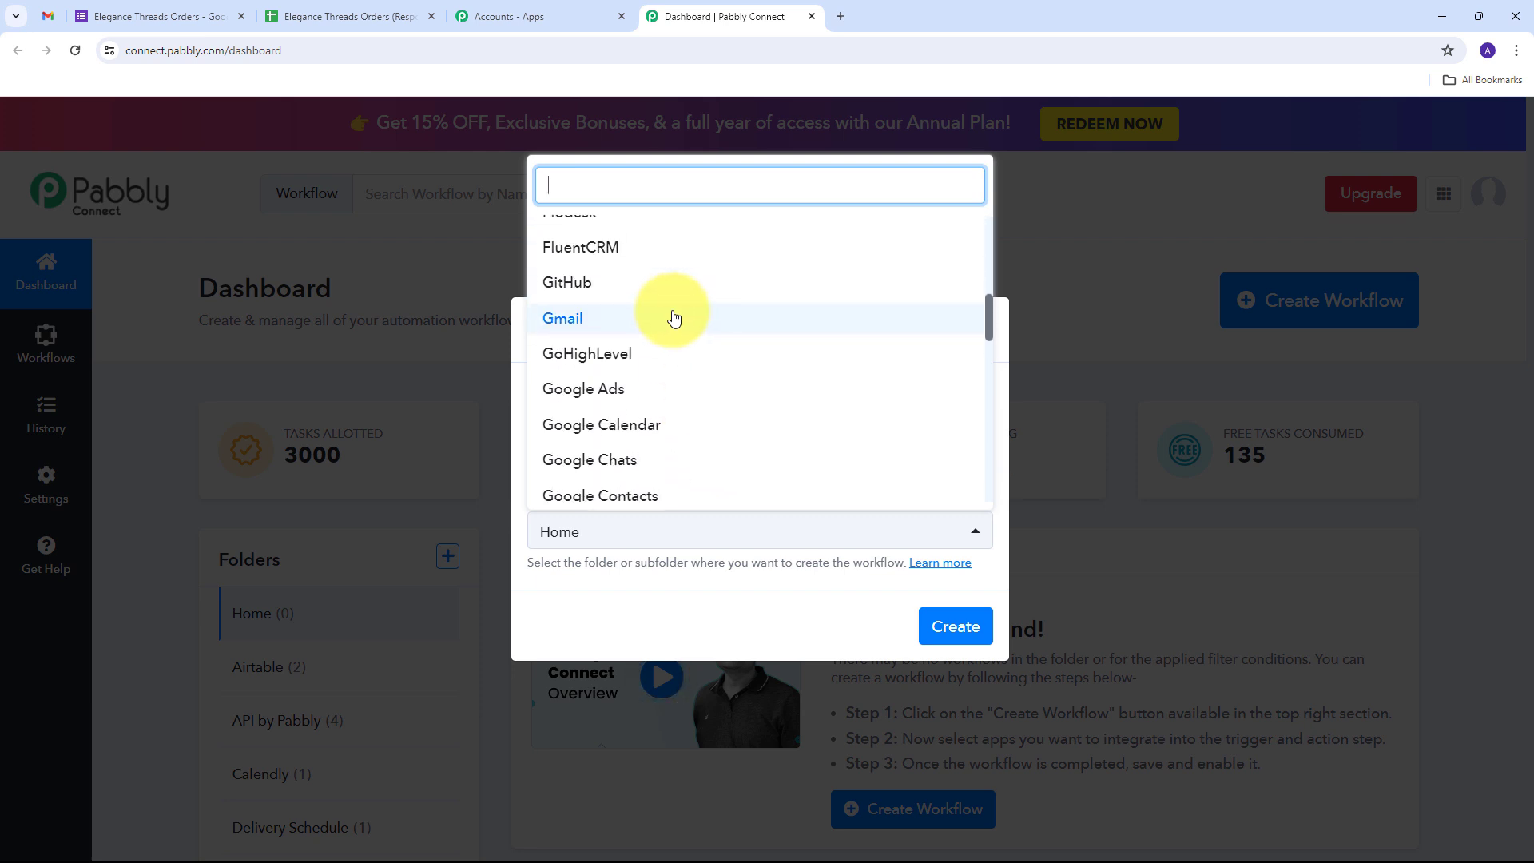
left_click(577, 329)
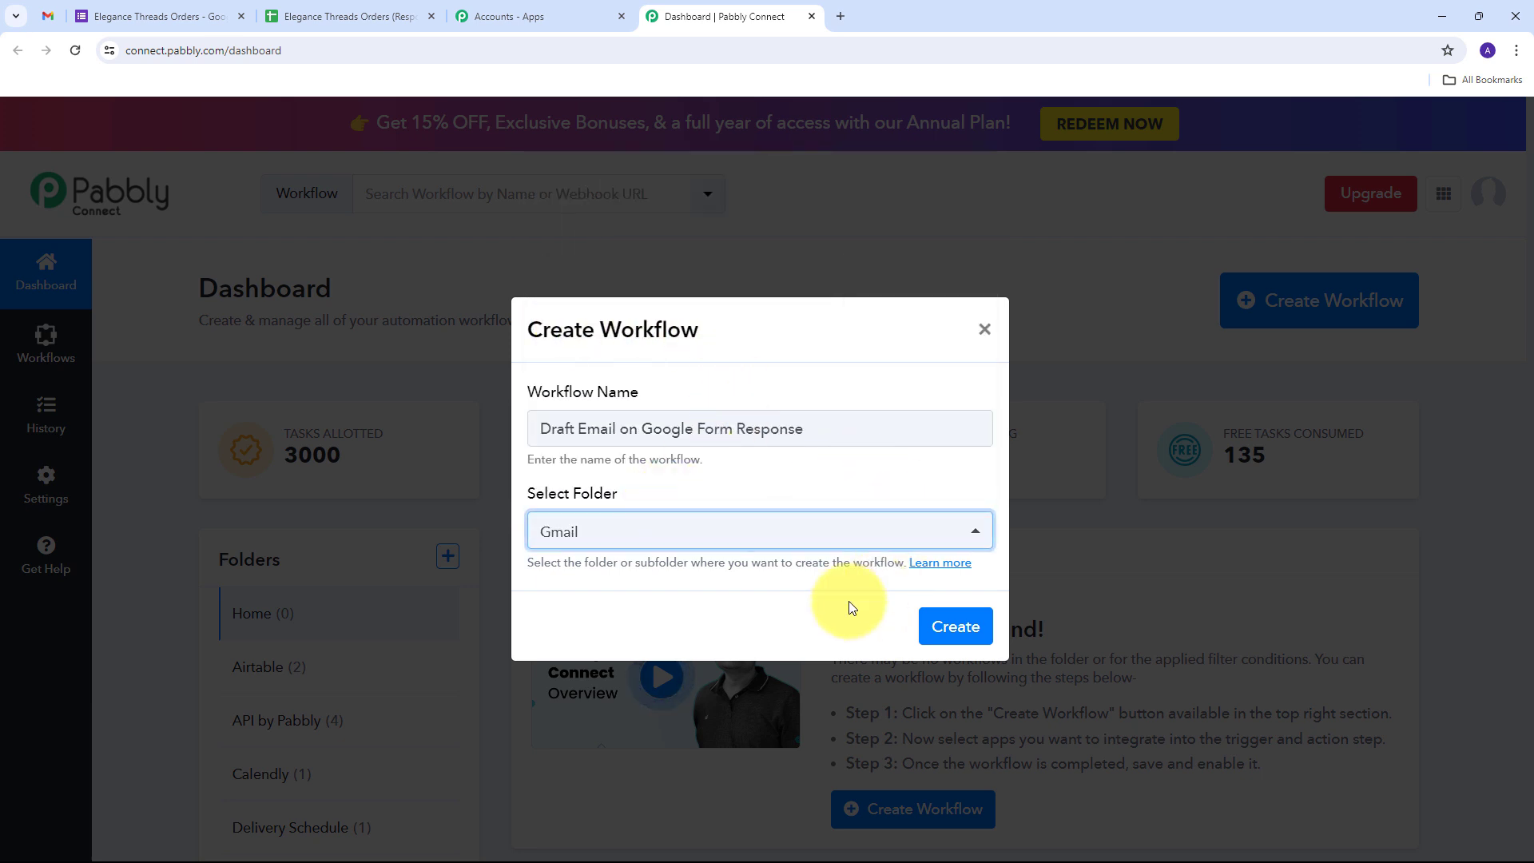
left_click(964, 628)
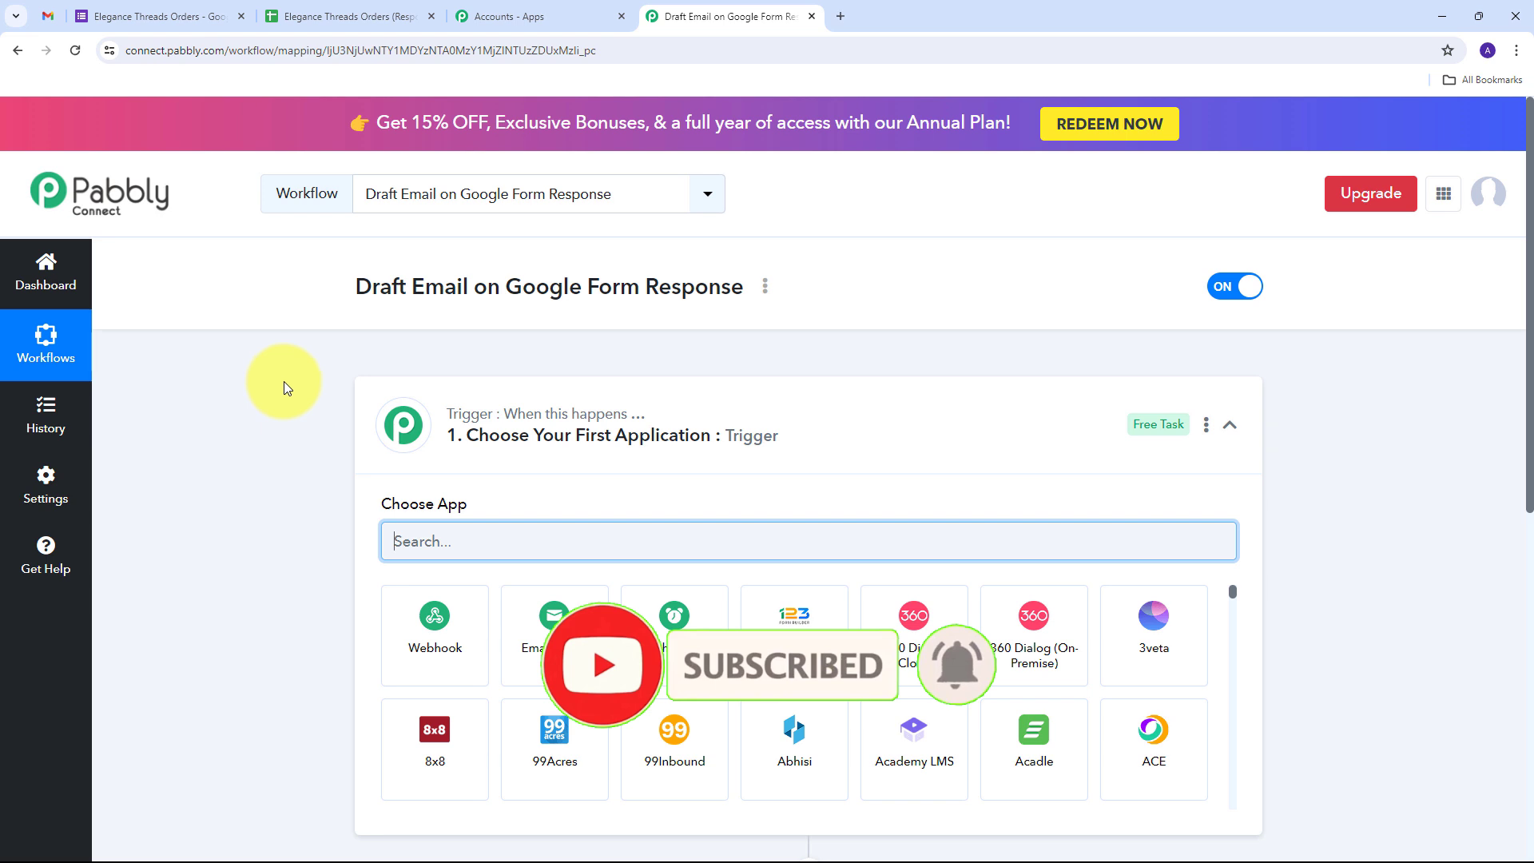
Set the trigger app to Google Forms with the New Response Received event
scroll(286, 381, "down", 3)
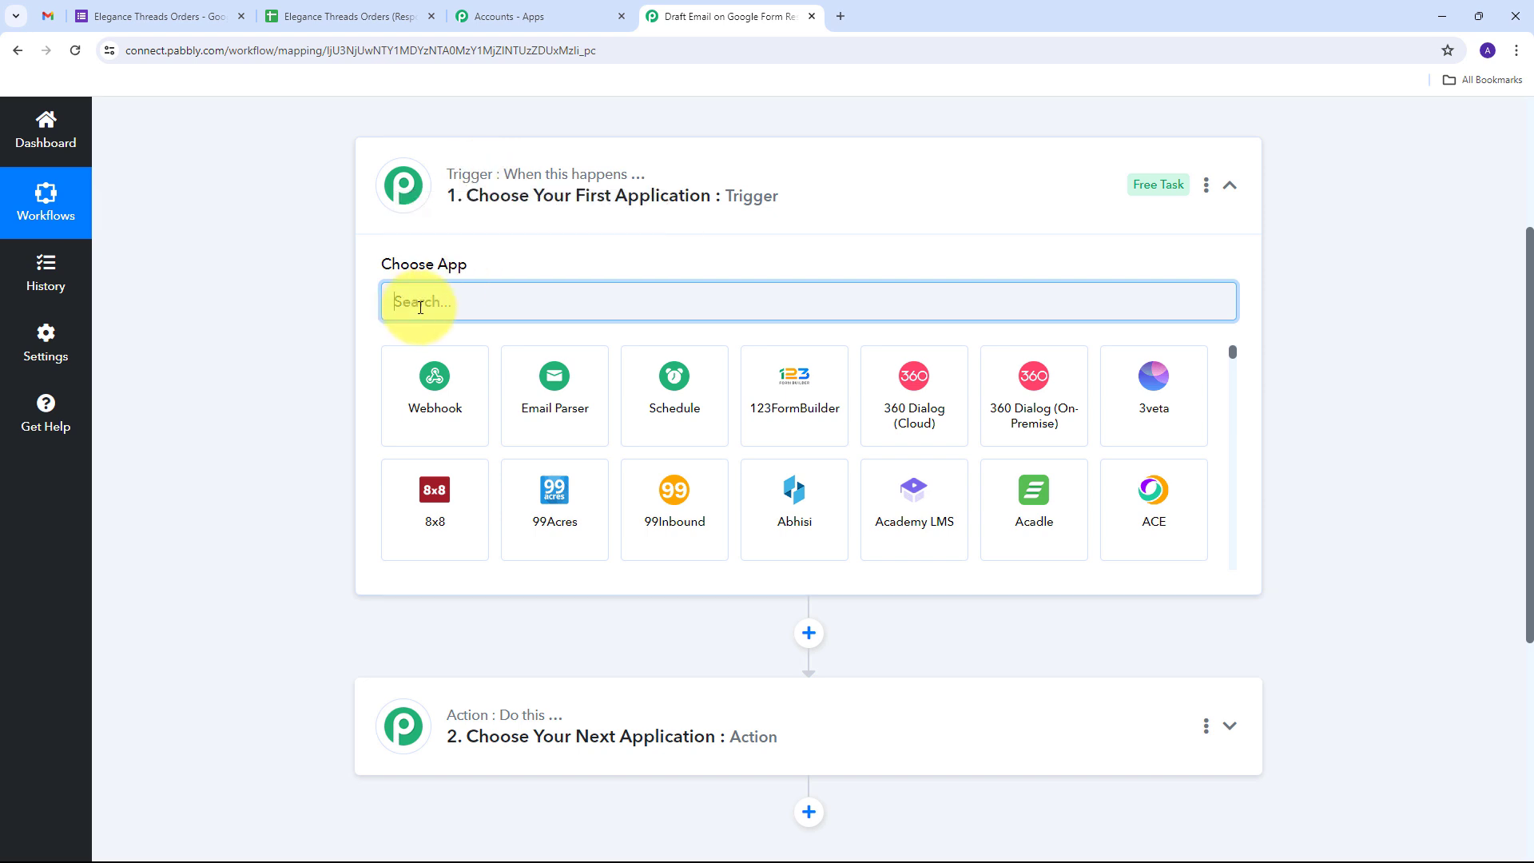
type("G")
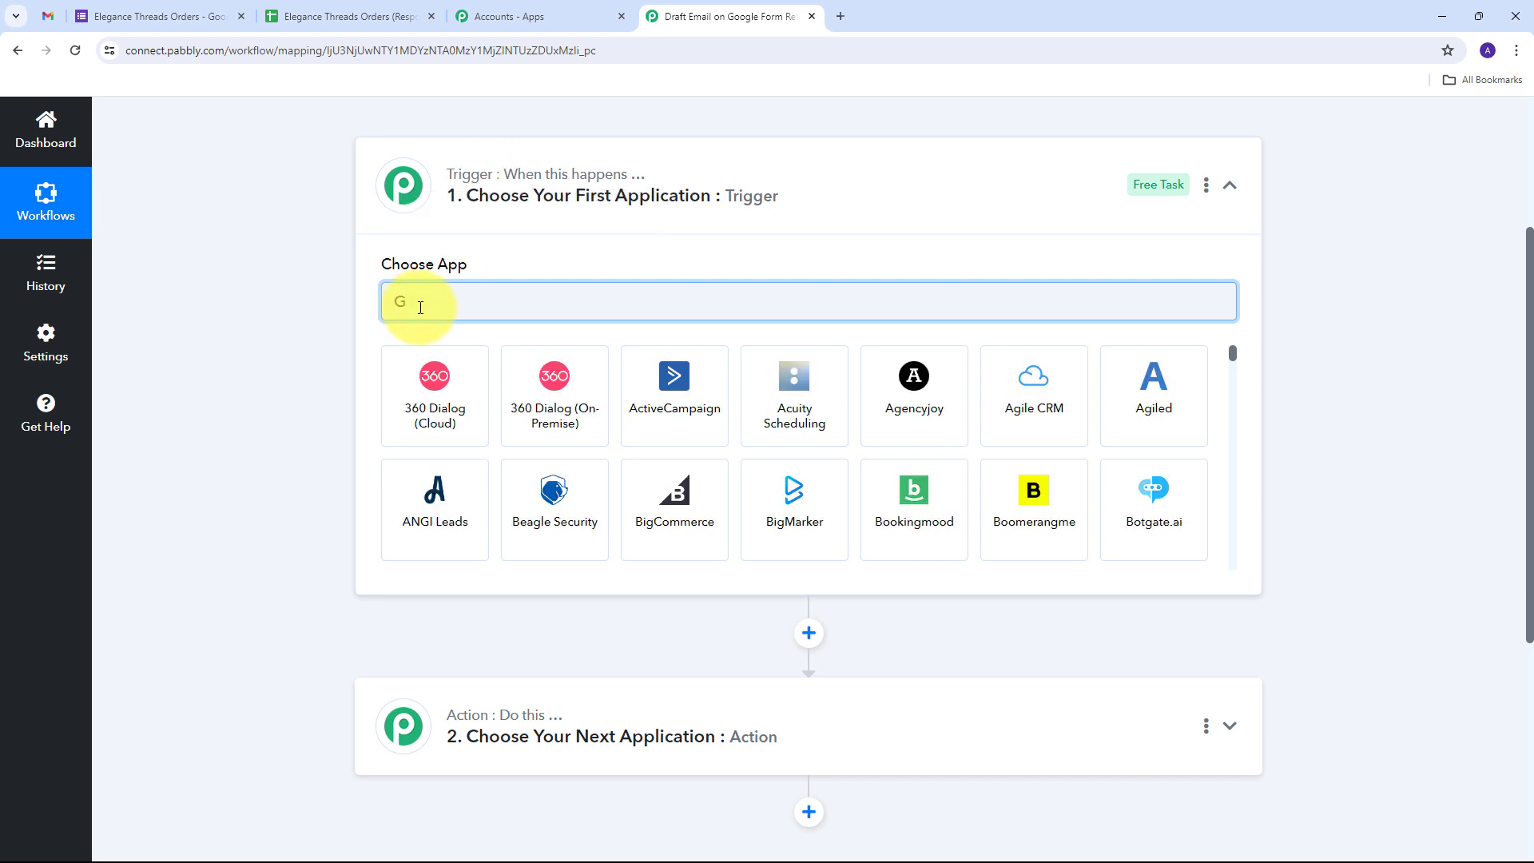
type("oogle forms")
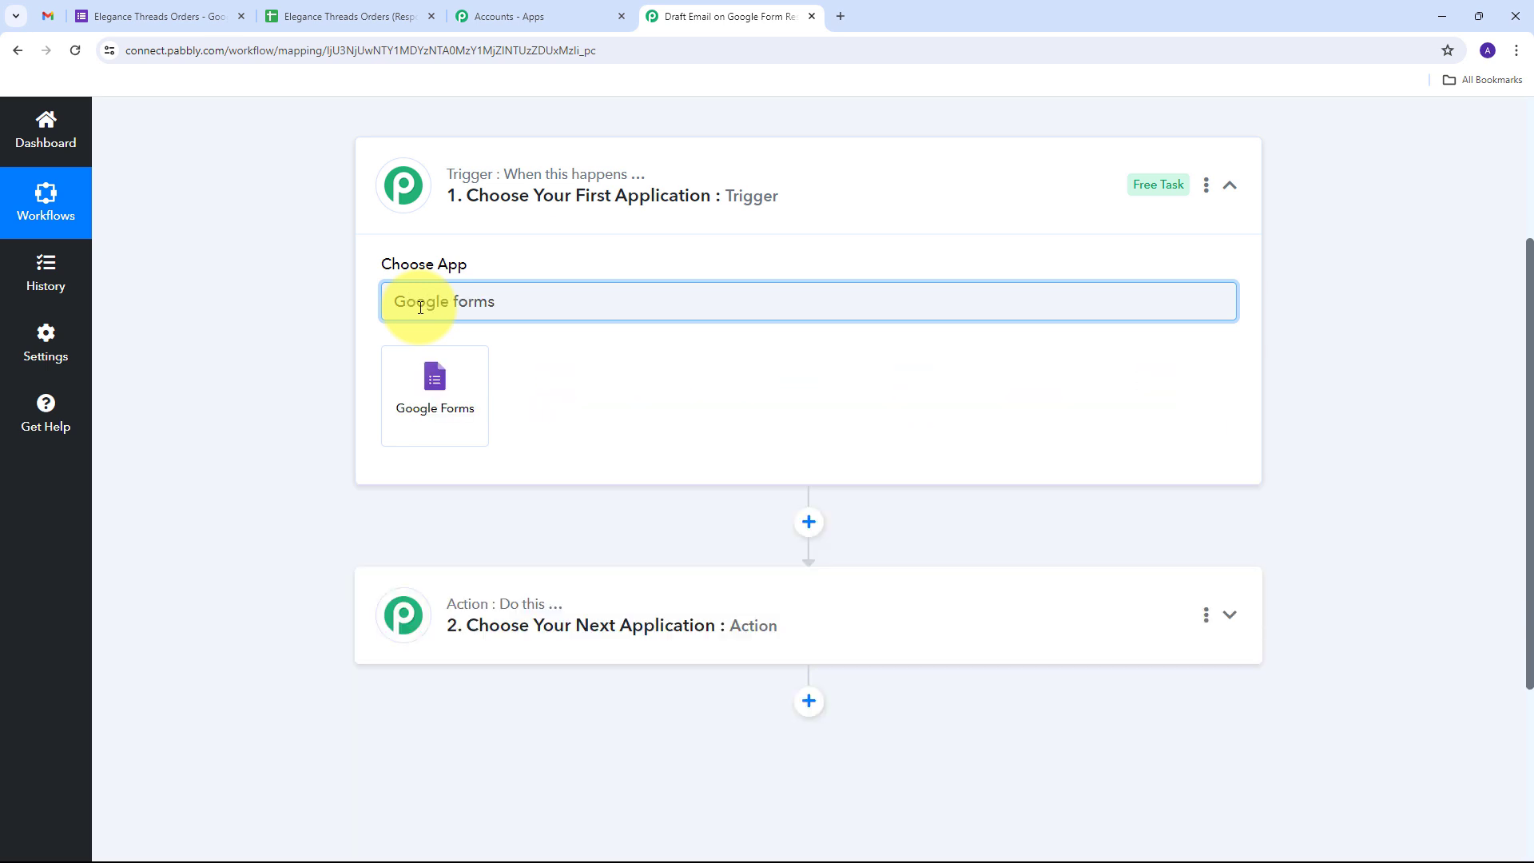
left_click(432, 403)
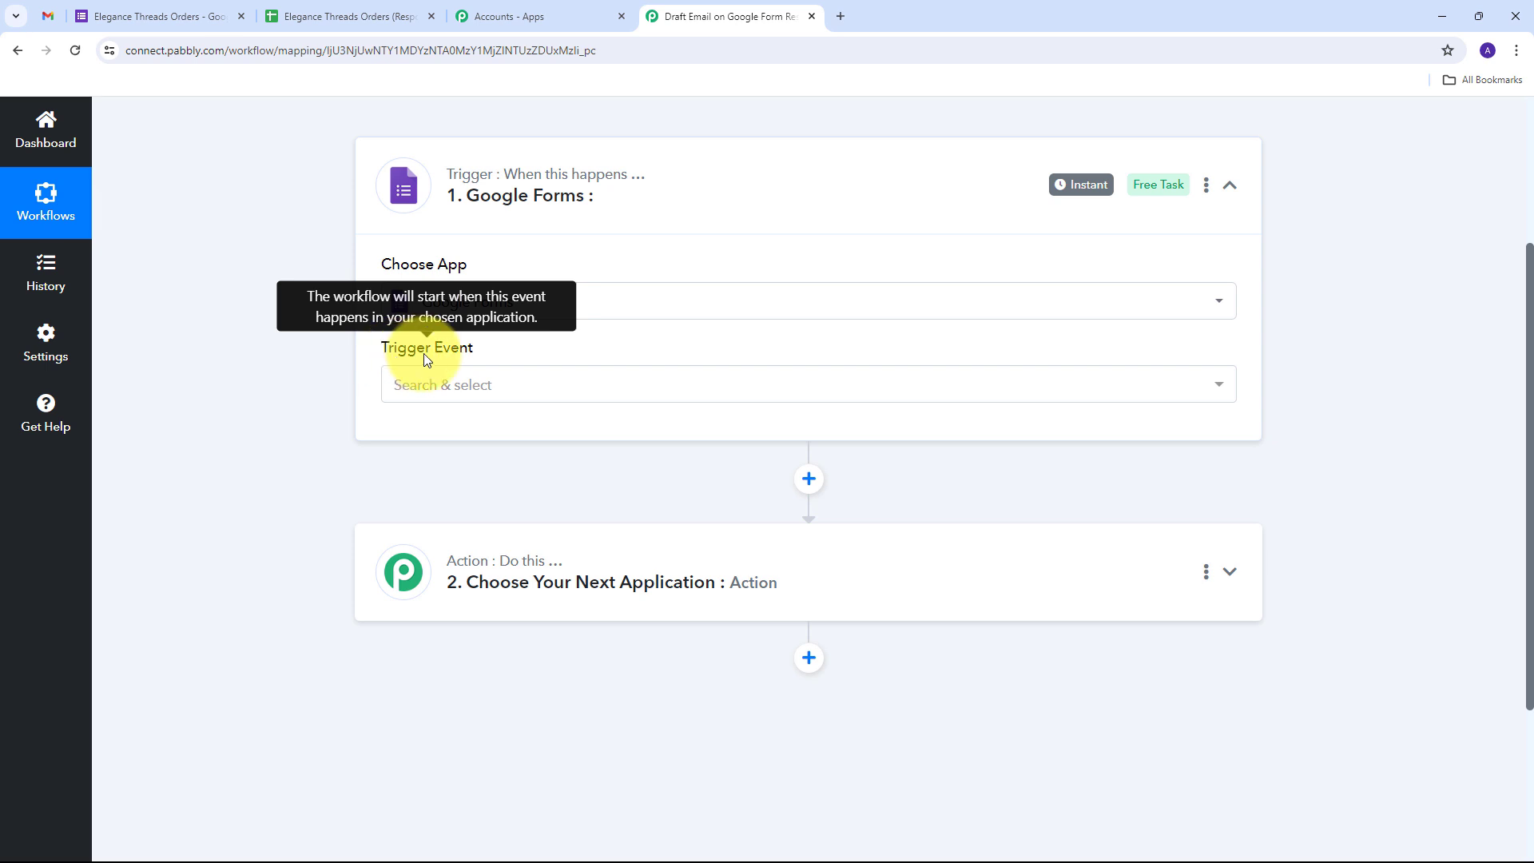
left_click(780, 384)
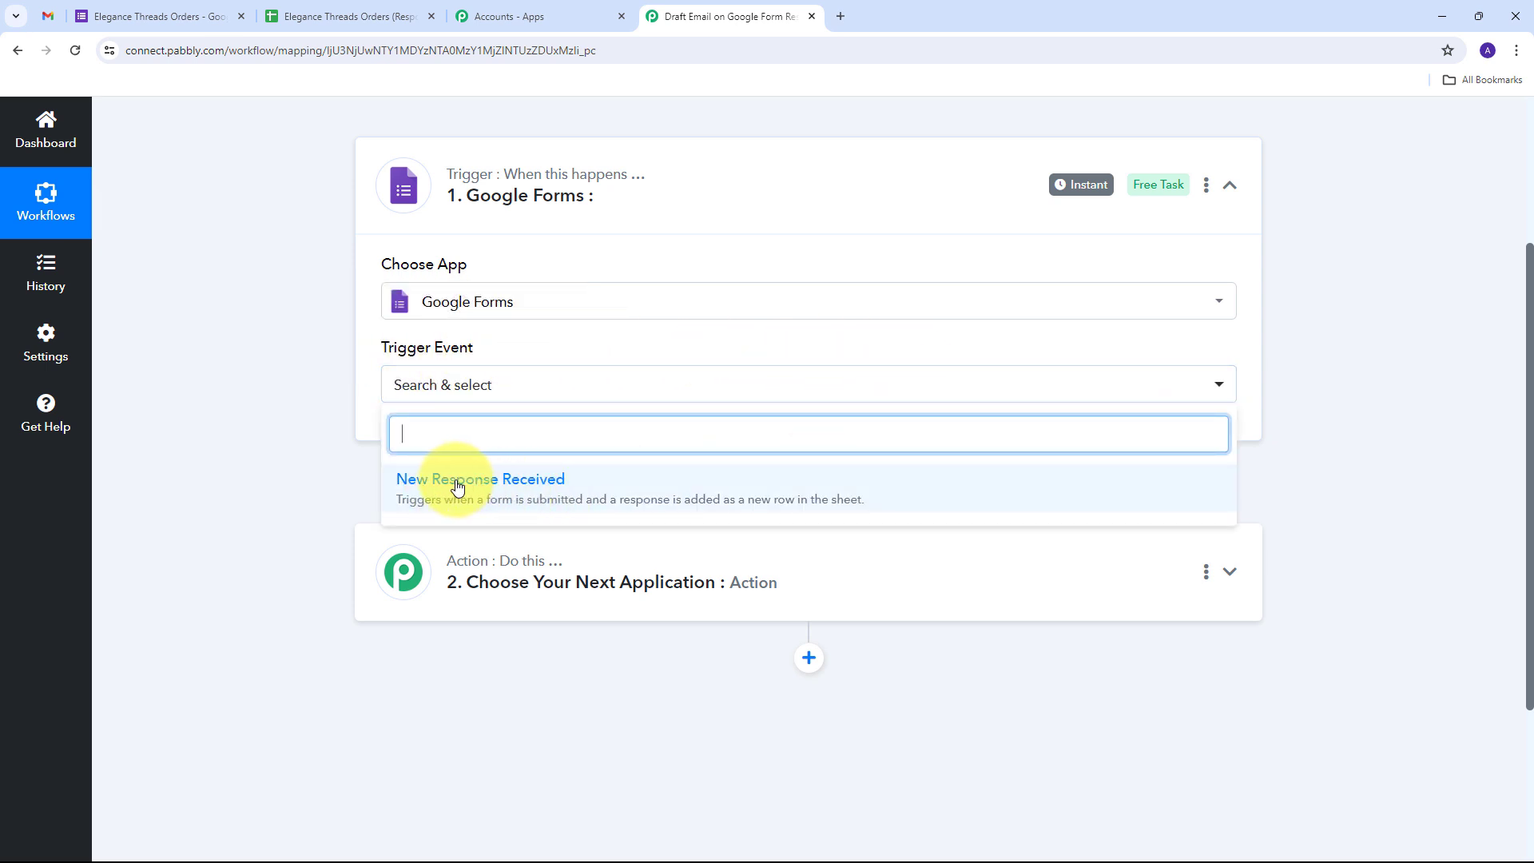
left_click(485, 484)
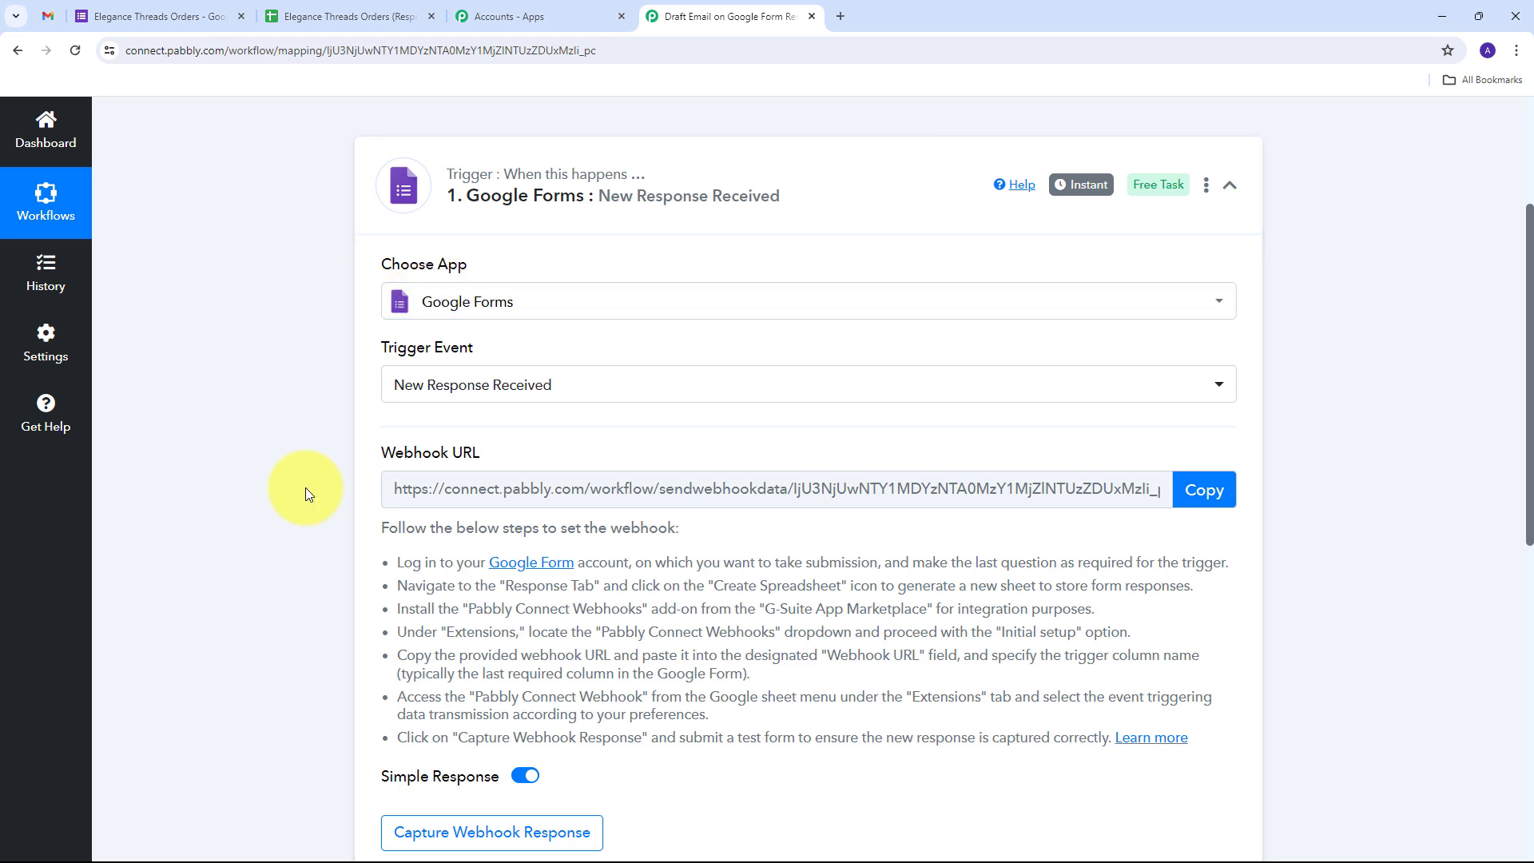
Copy the Google Forms trigger's webhook URL and return to the order form editor
left_click_drag(376, 453, 507, 453)
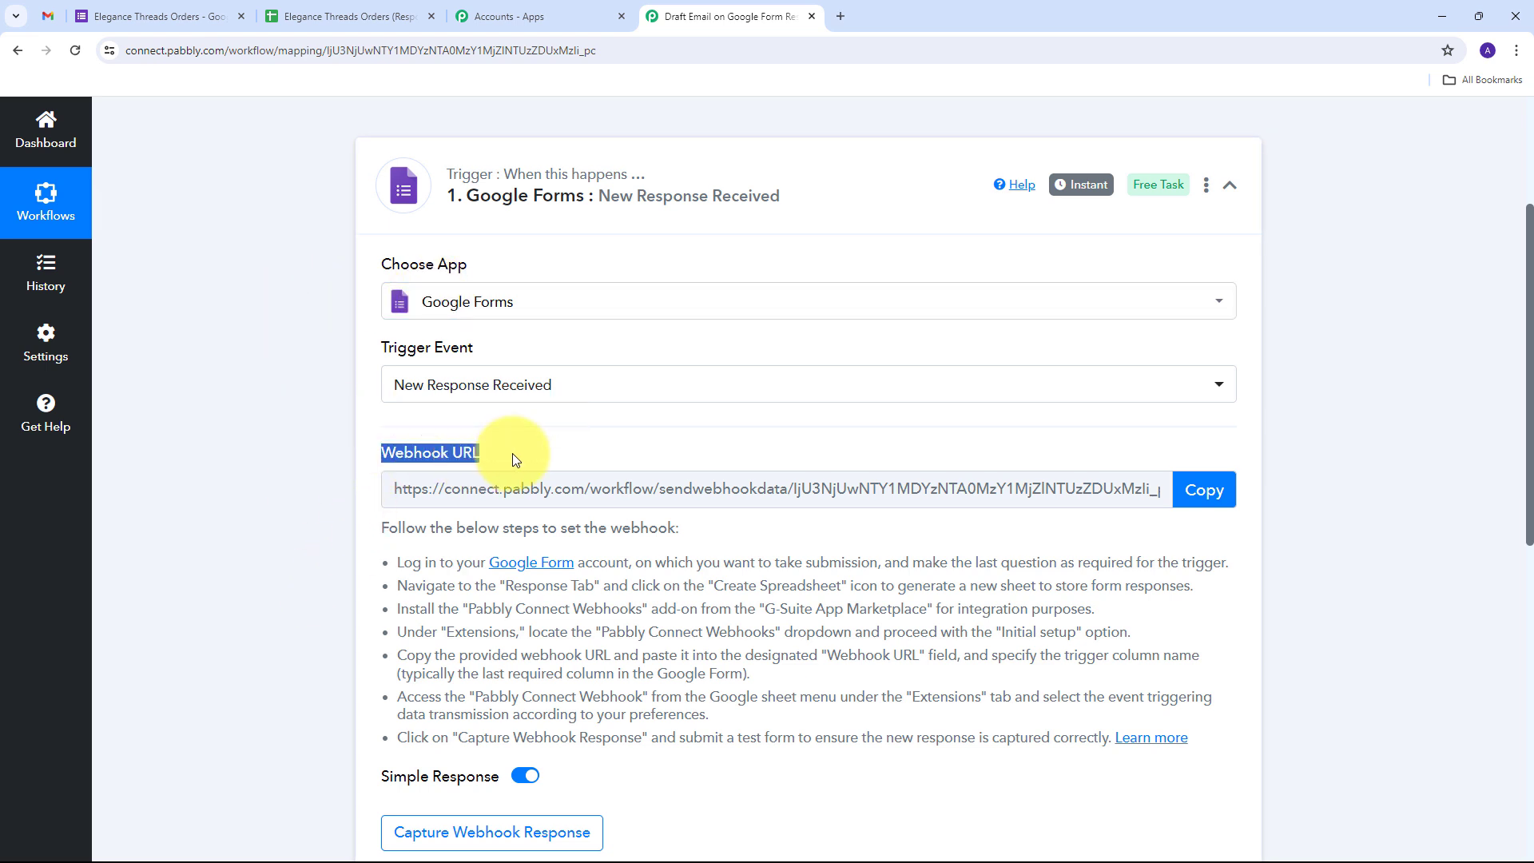
mouse_move(424, 457)
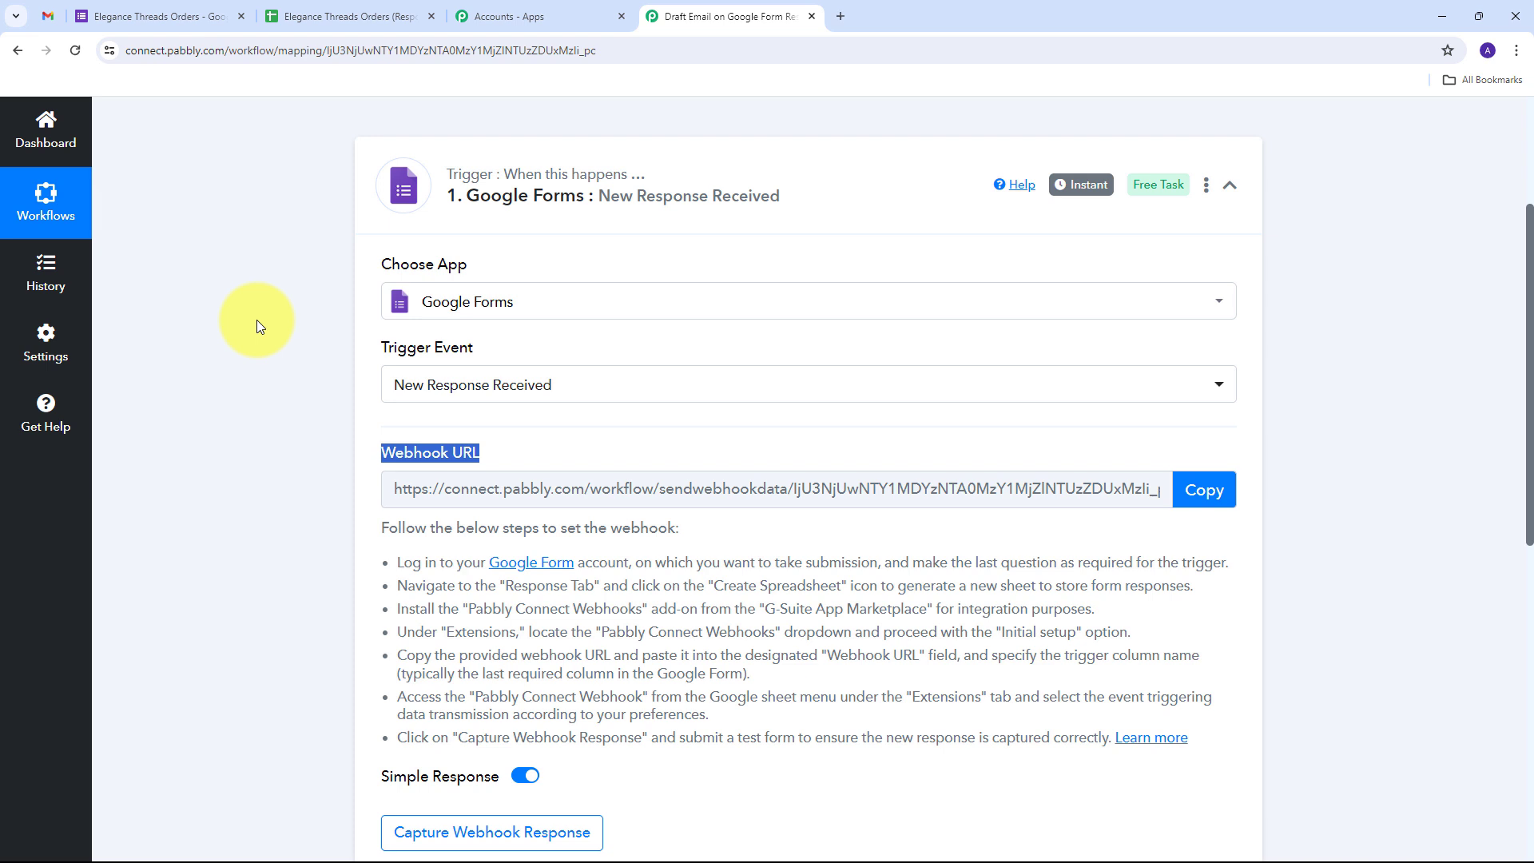
scroll(436, 222, "down", 1)
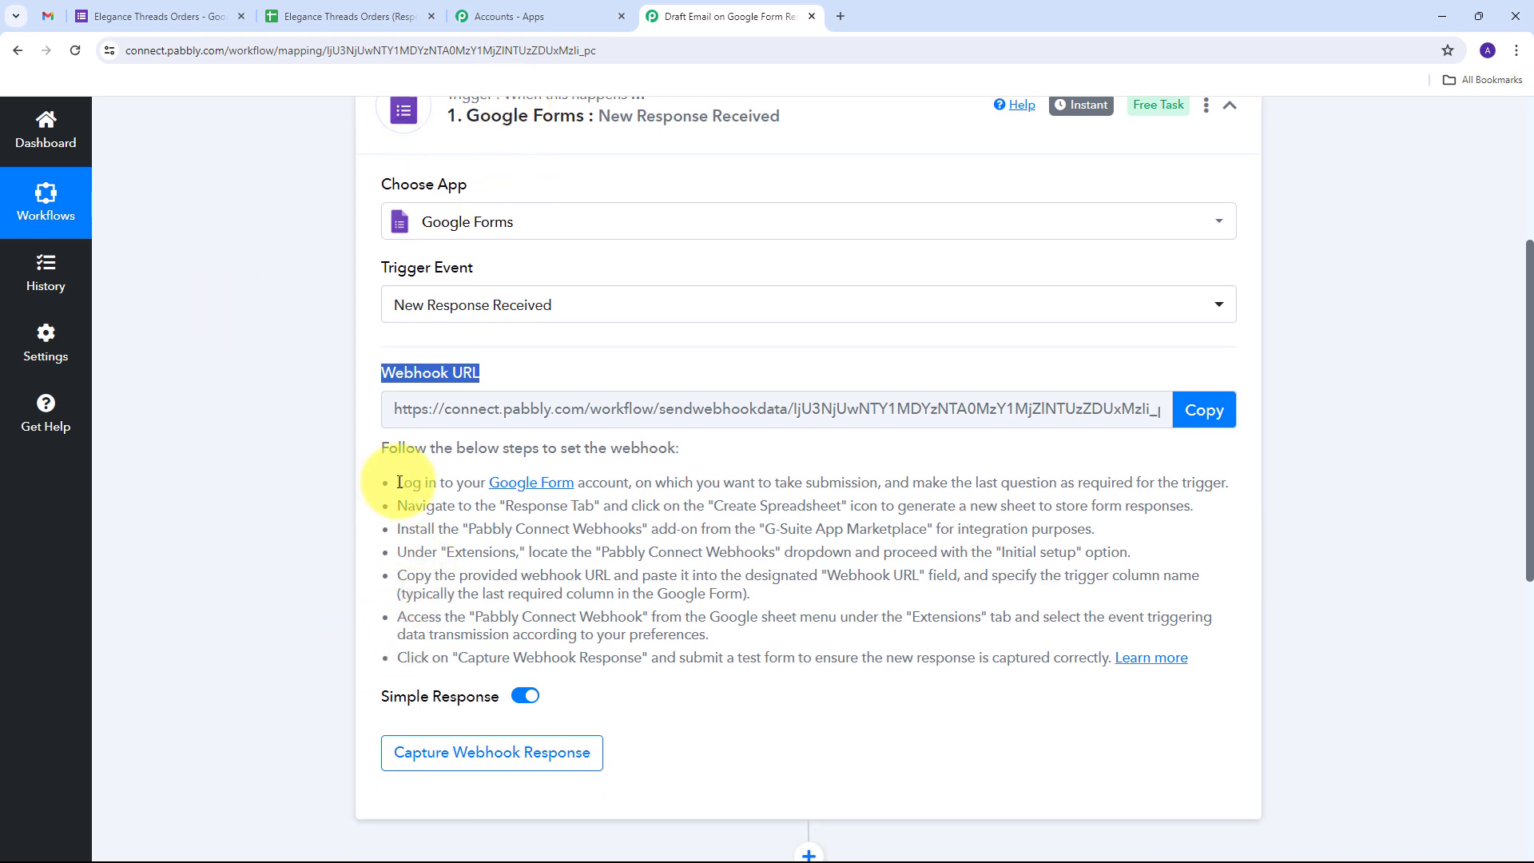
left_click_drag(397, 482, 1287, 672)
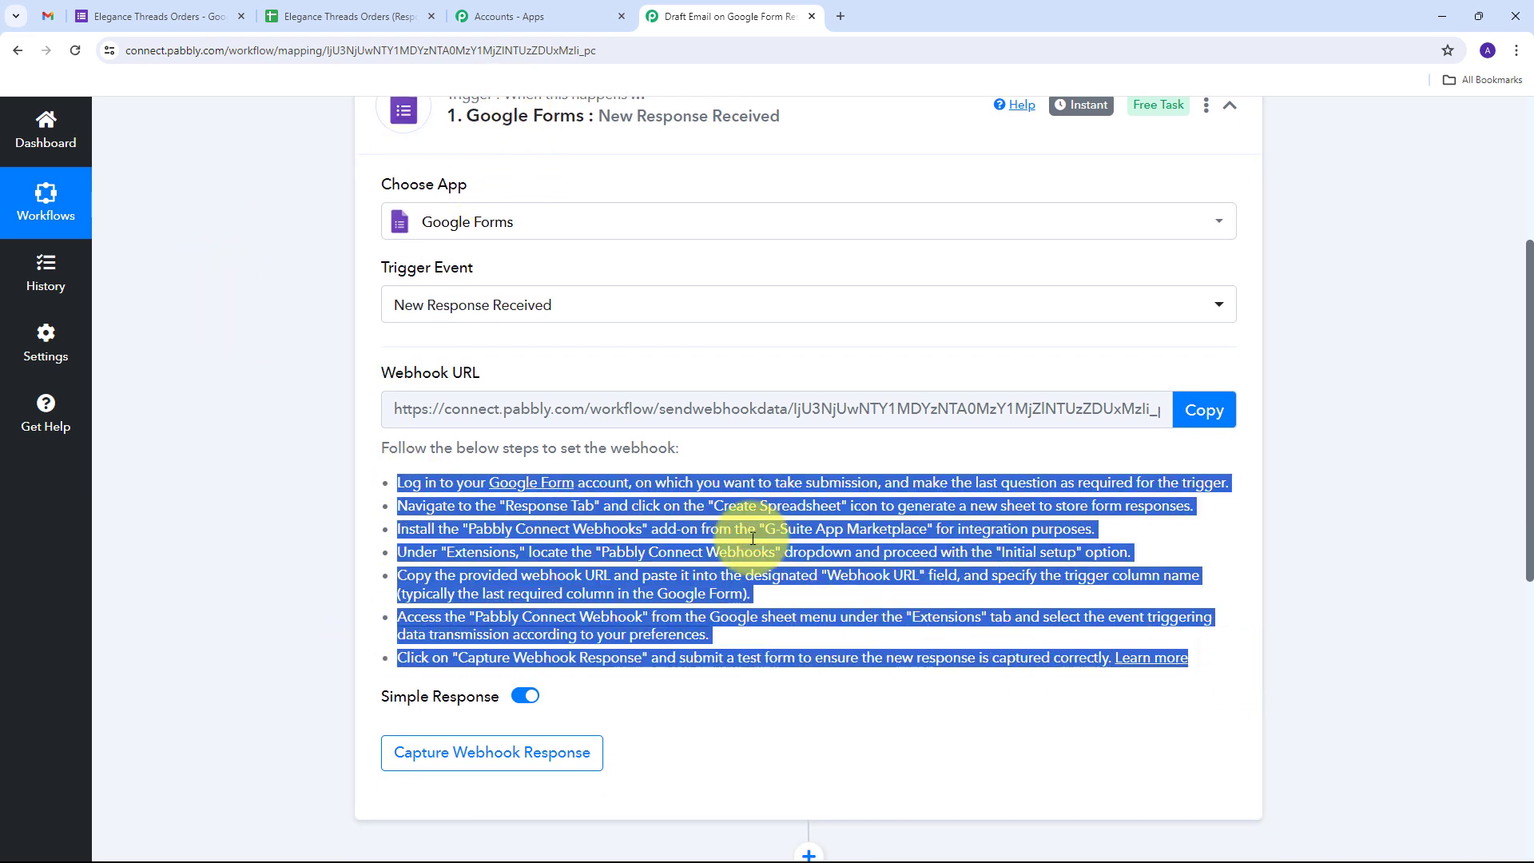
left_click(1201, 411)
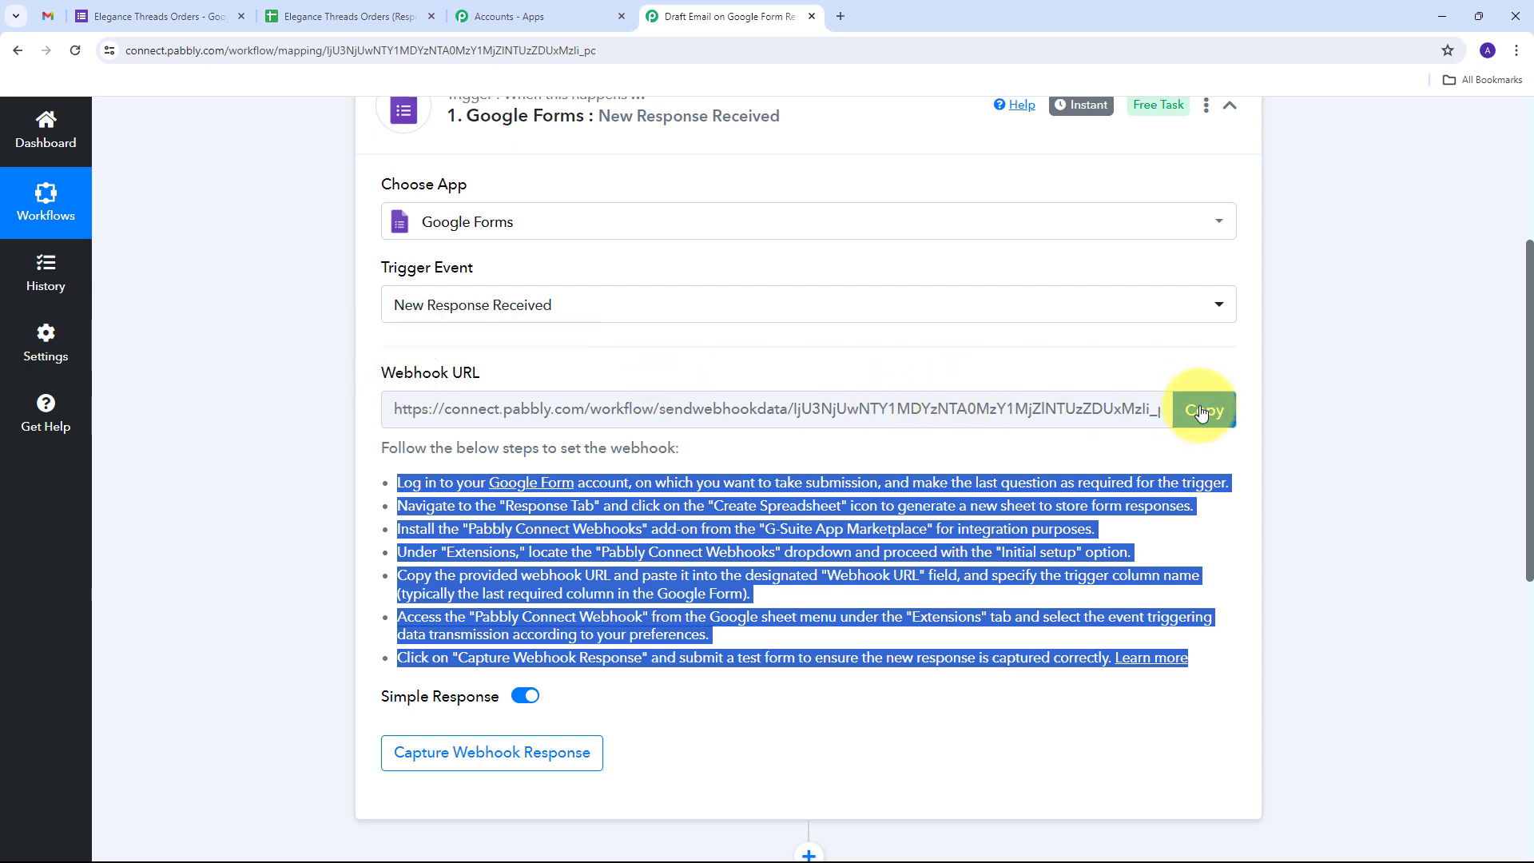
scroll(582, 378, "down", 1)
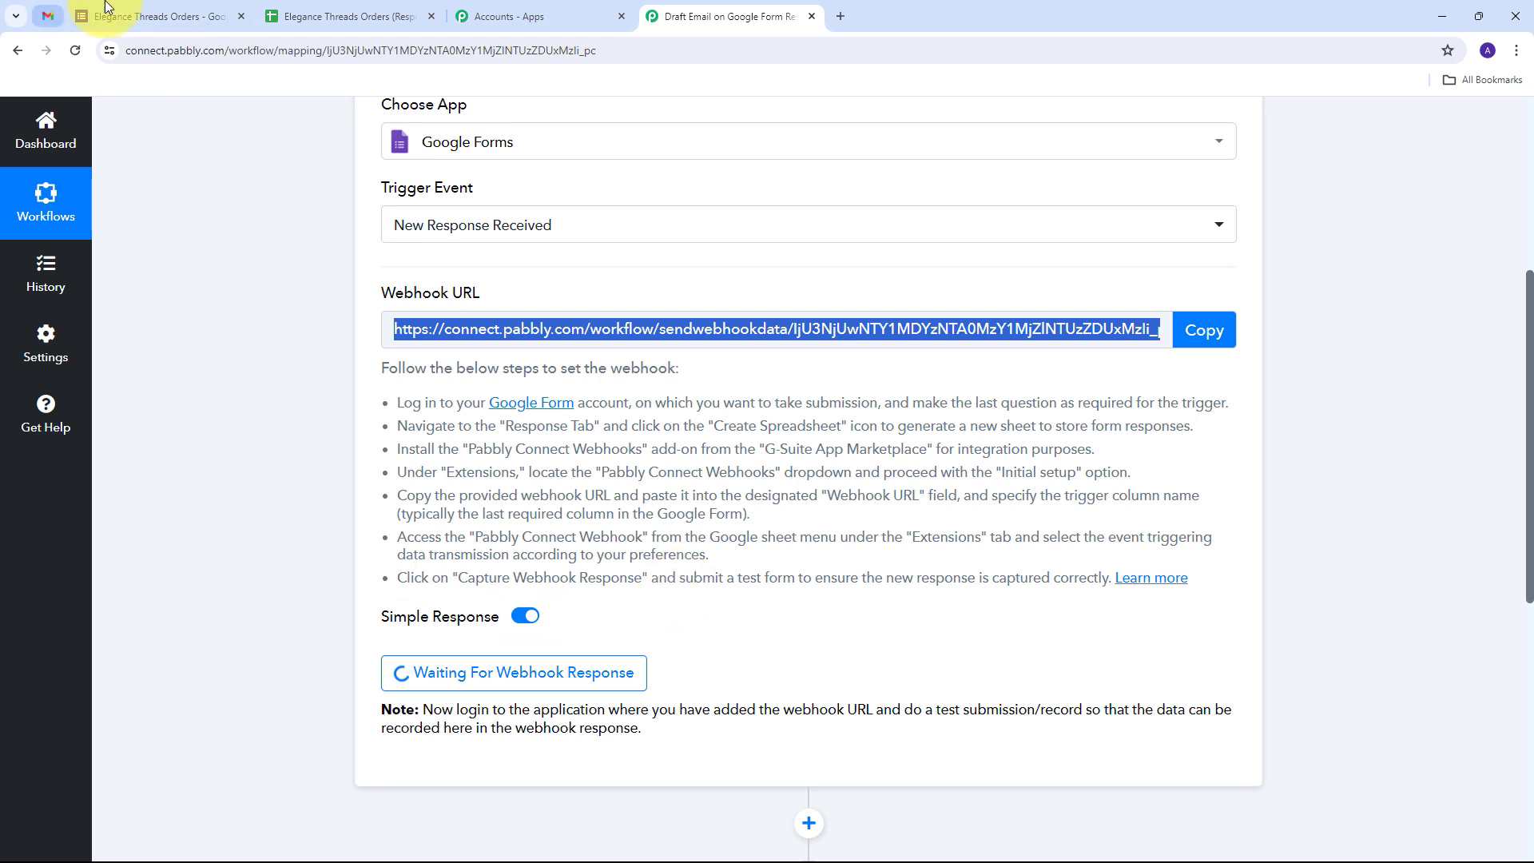
left_click(123, 16)
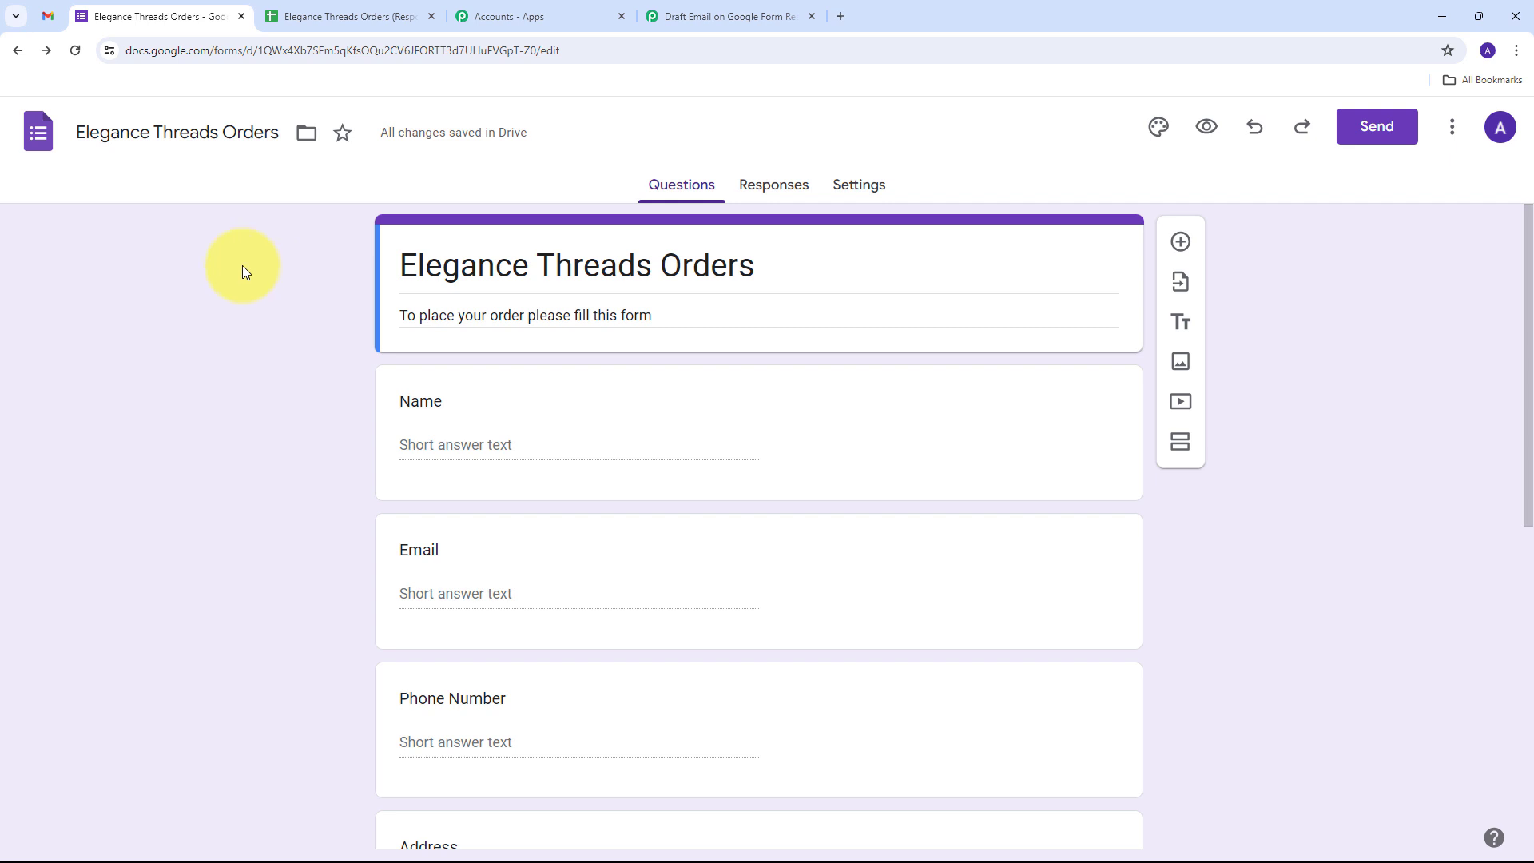
Open the Elegance Threads Orders (Responses) spreadsheet and select cell A2 under Timestamp
left_click(304, 9)
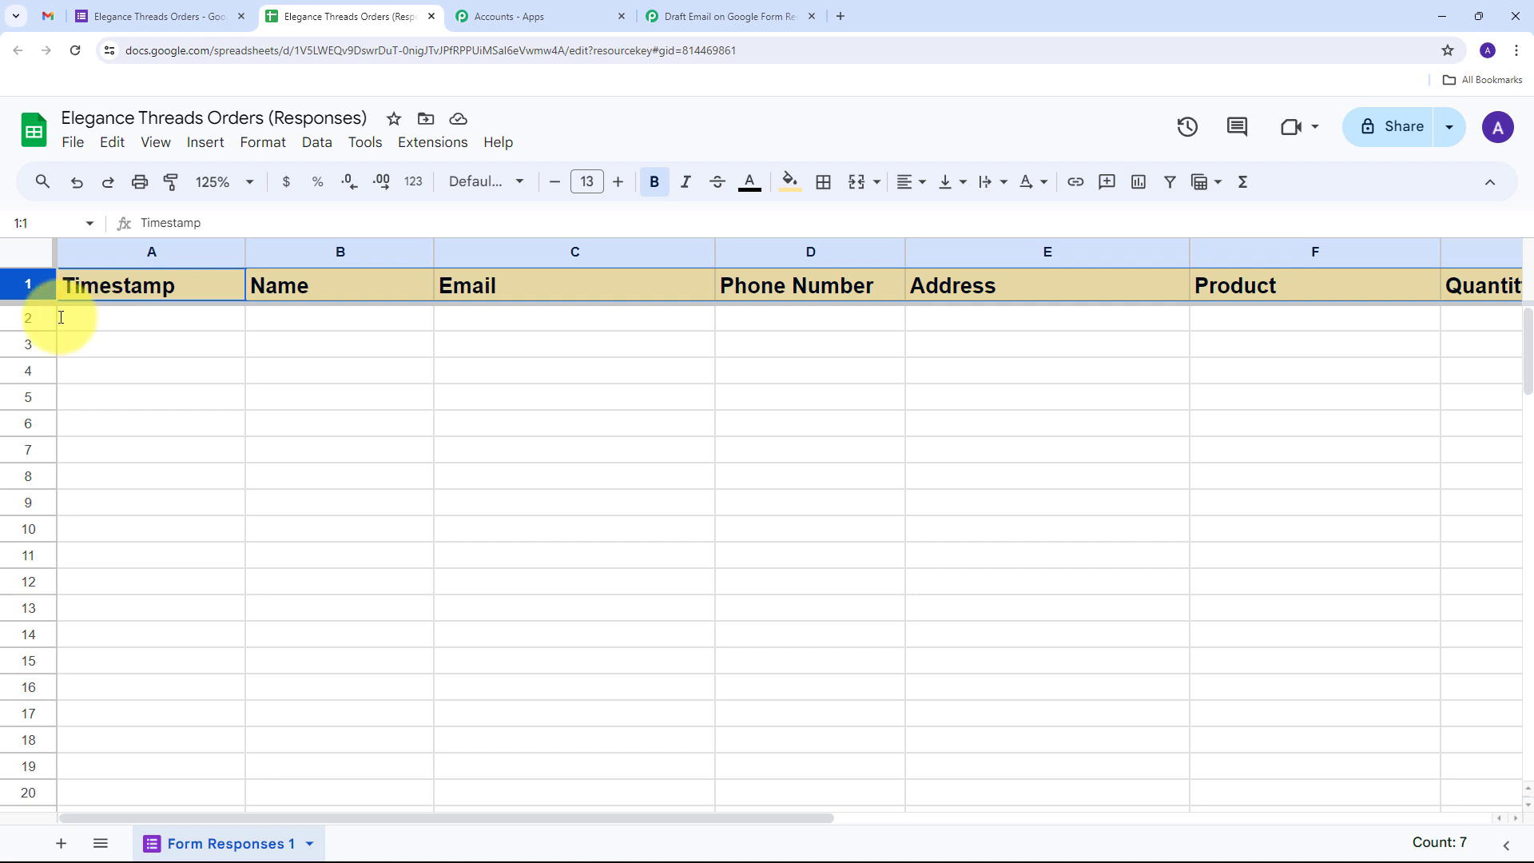
left_click(161, 319)
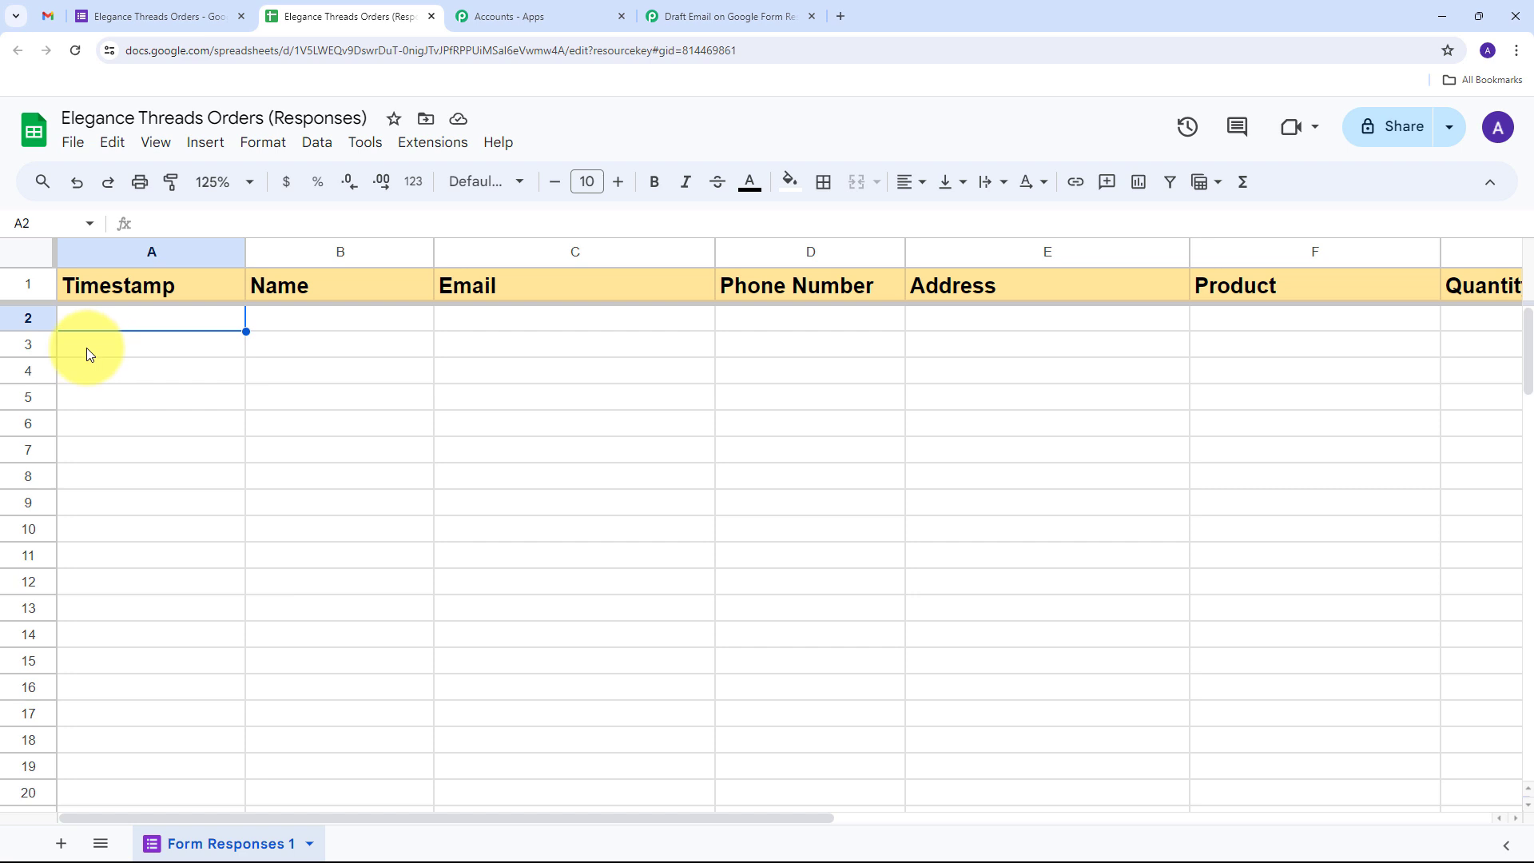
left_click(423, 147)
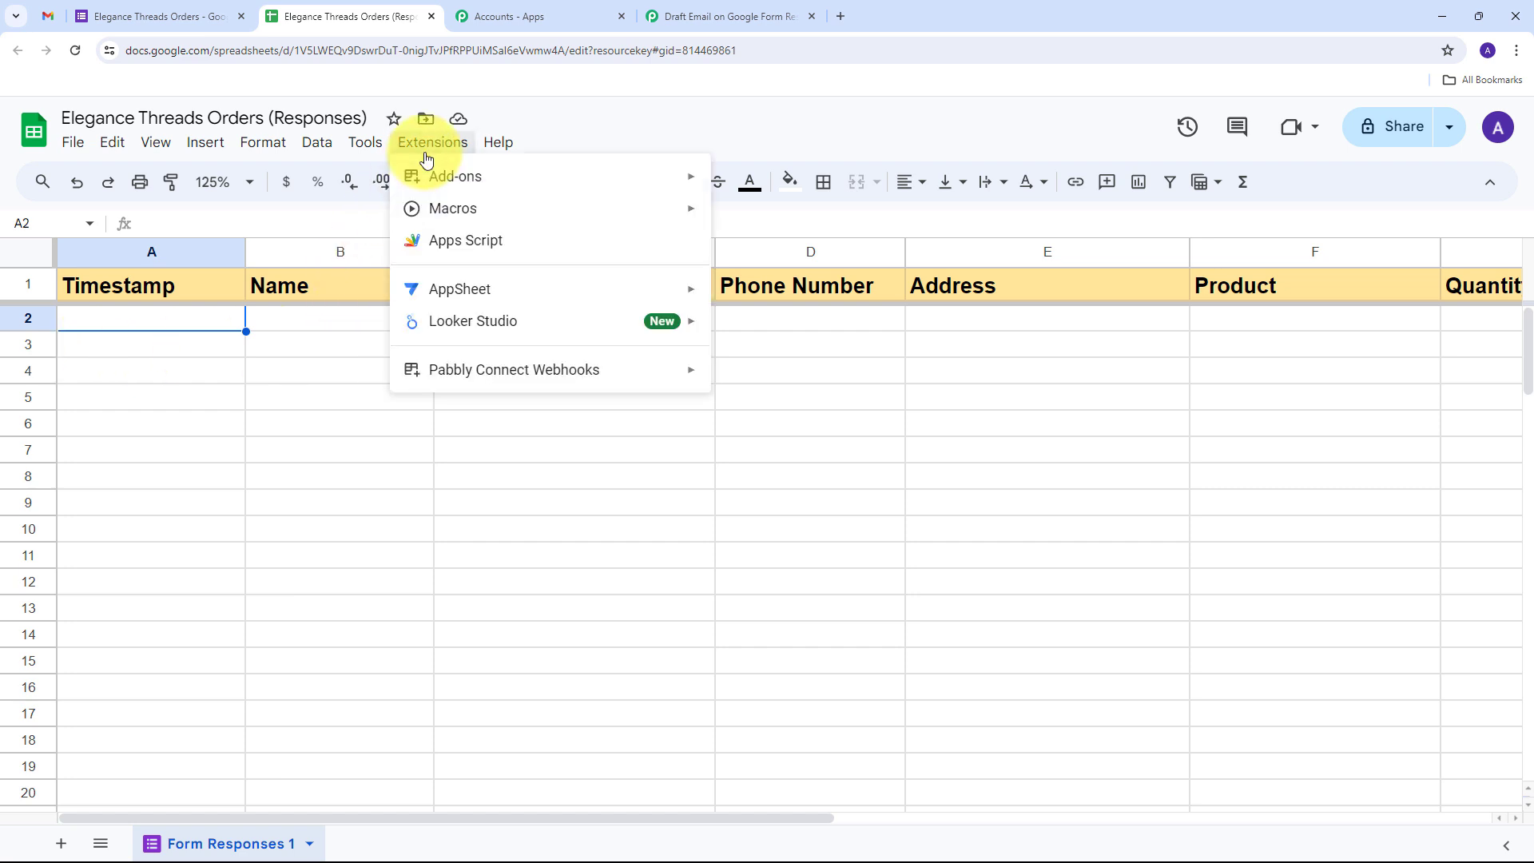
mouse_move(429, 372)
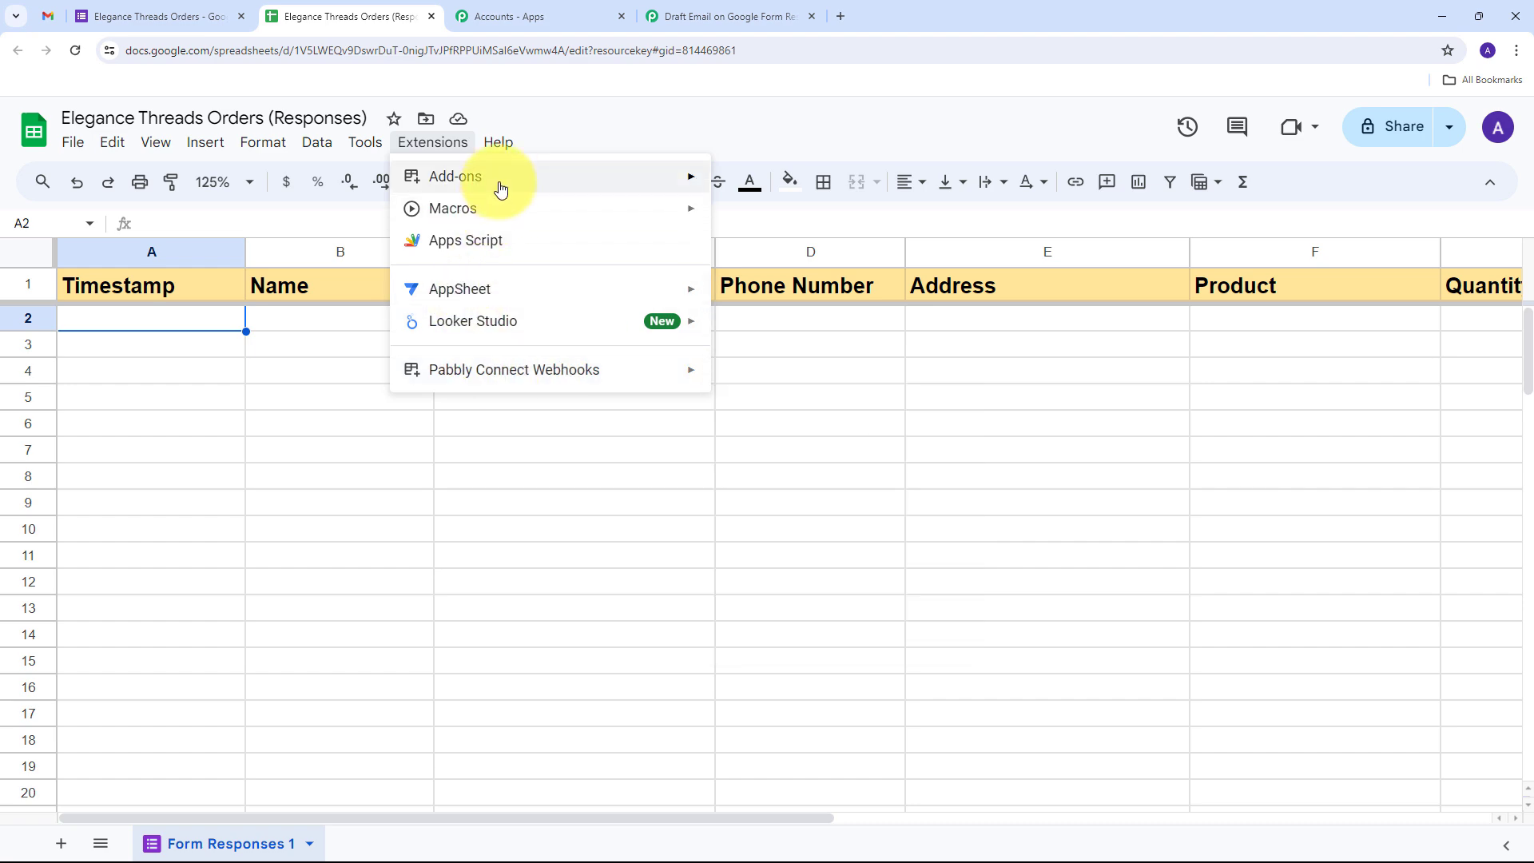
mouse_move(501, 188)
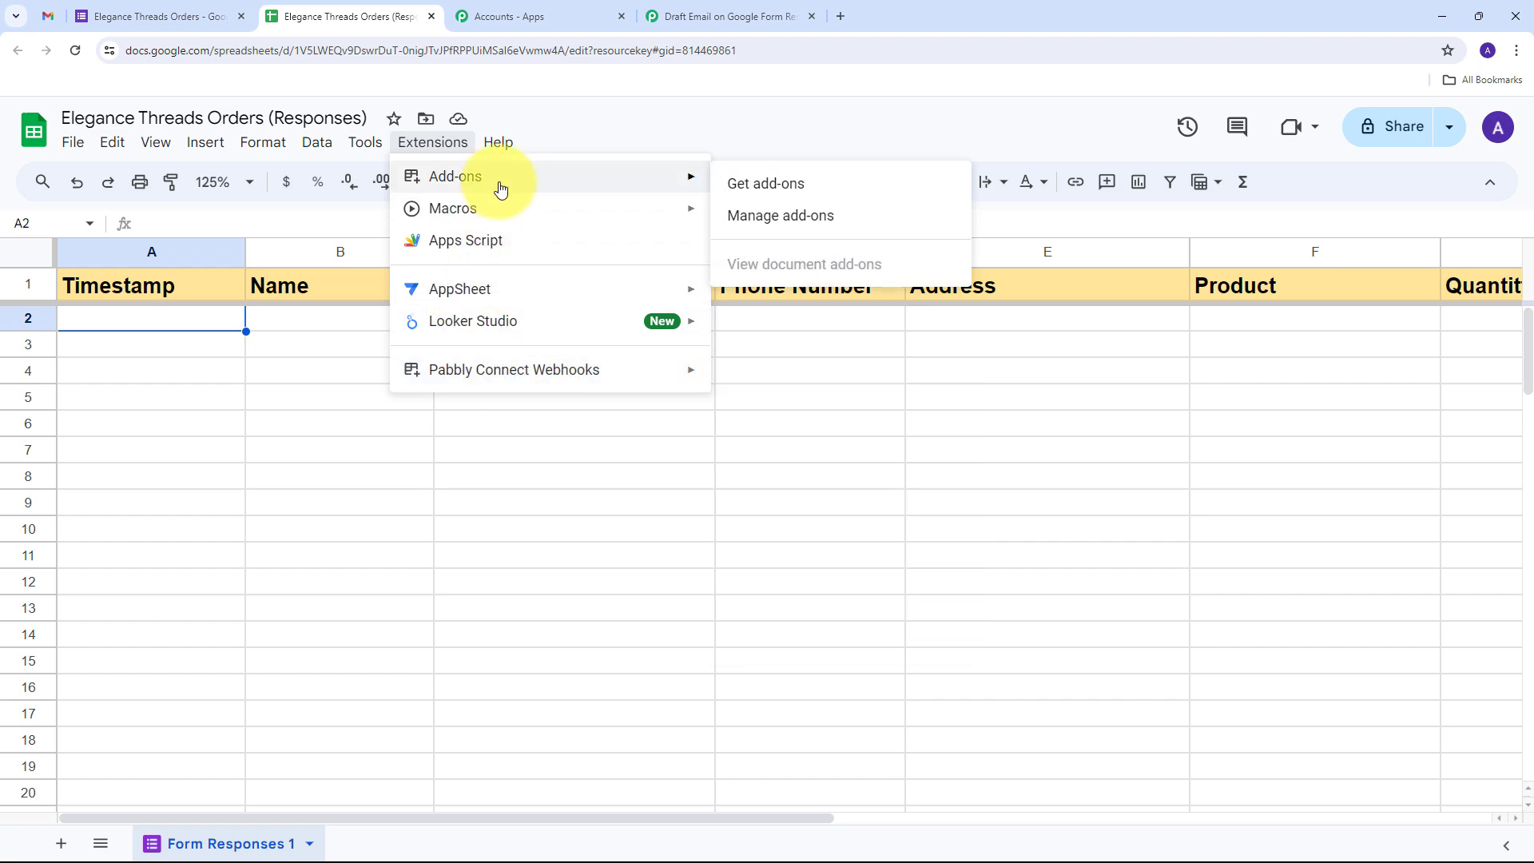
left_click(747, 183)
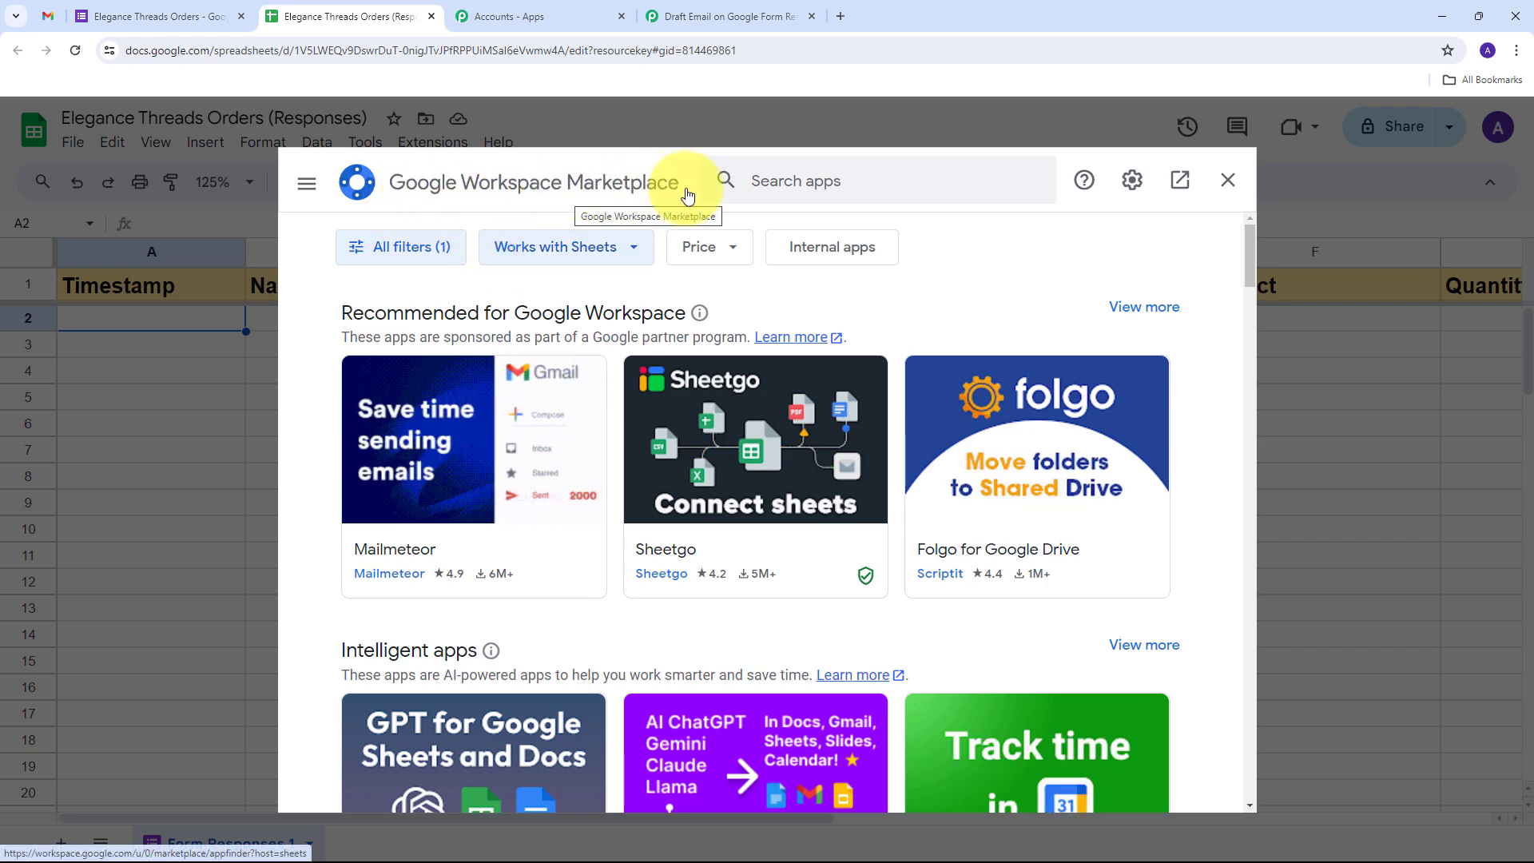
left_click(800, 177)
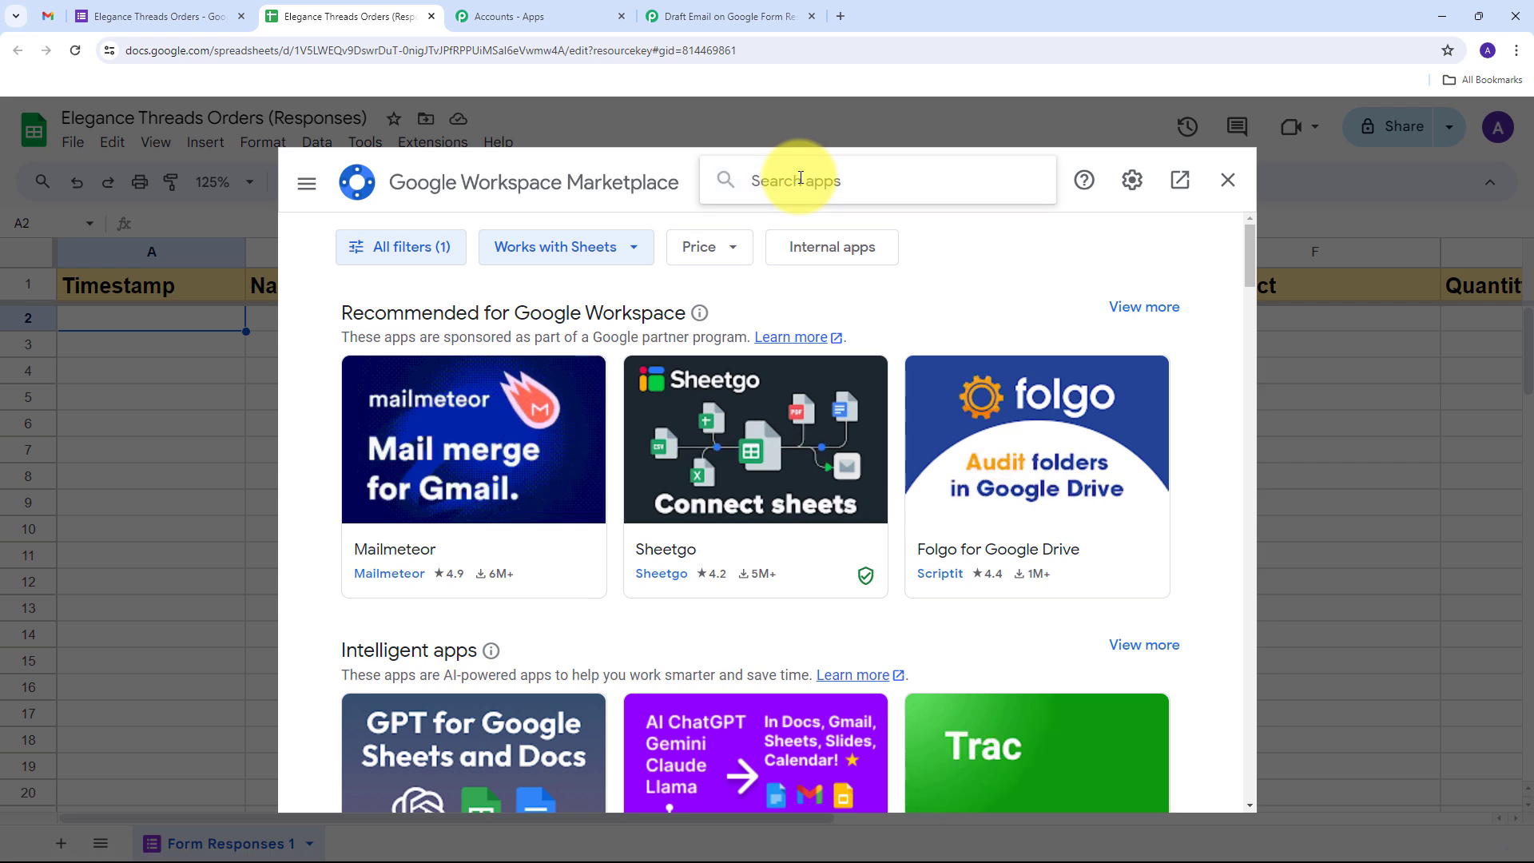
type("Pabbl")
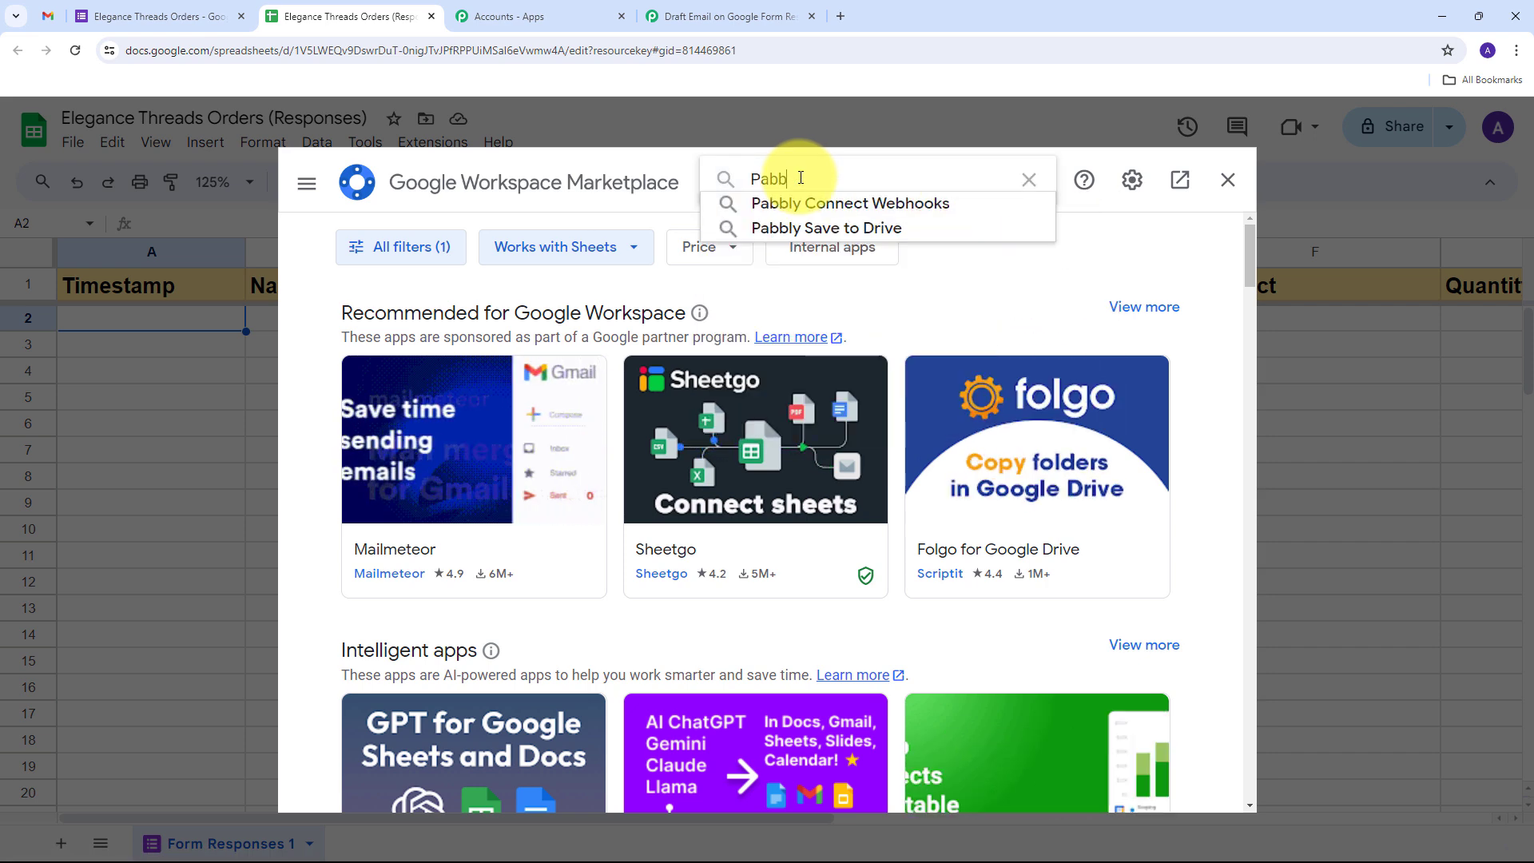
key("Down")
key("Return")
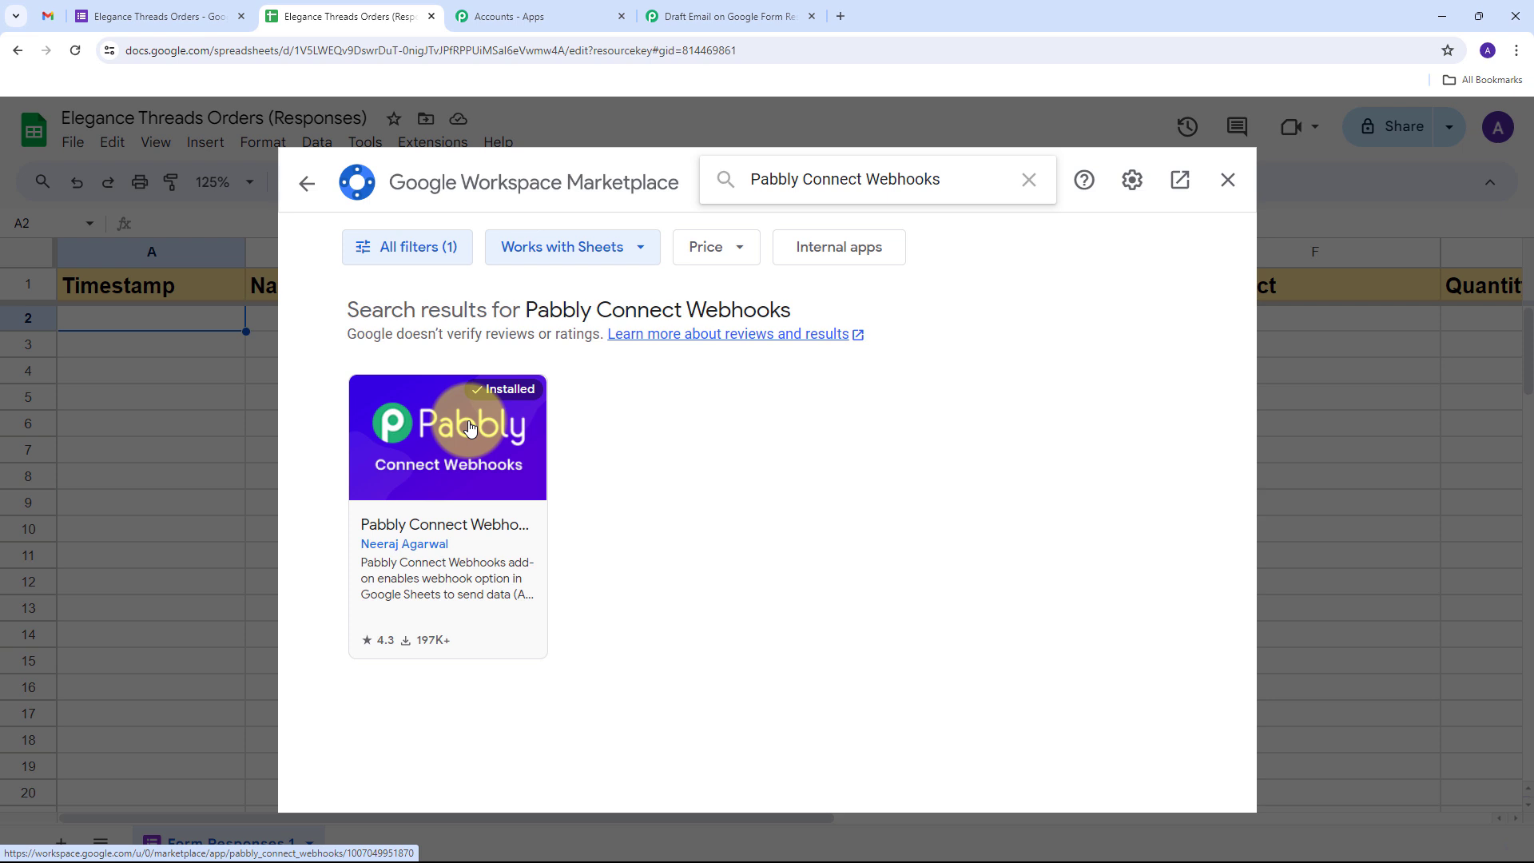
left_click(1228, 180)
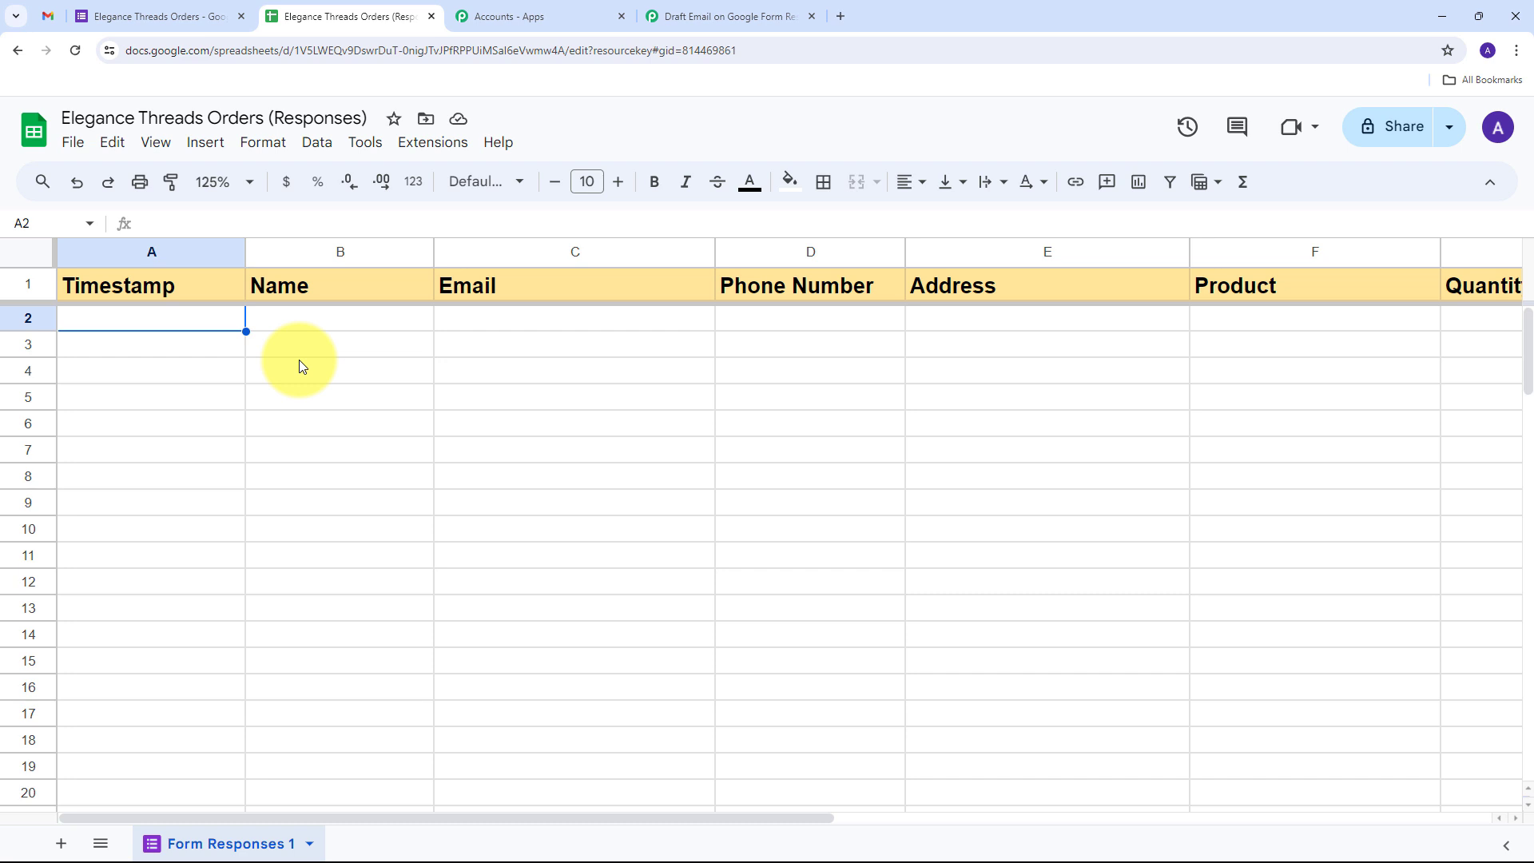
Reload the spreadsheet and bring up the Pabbly Connect Webhooks Initial Setup dialog
left_click(77, 56)
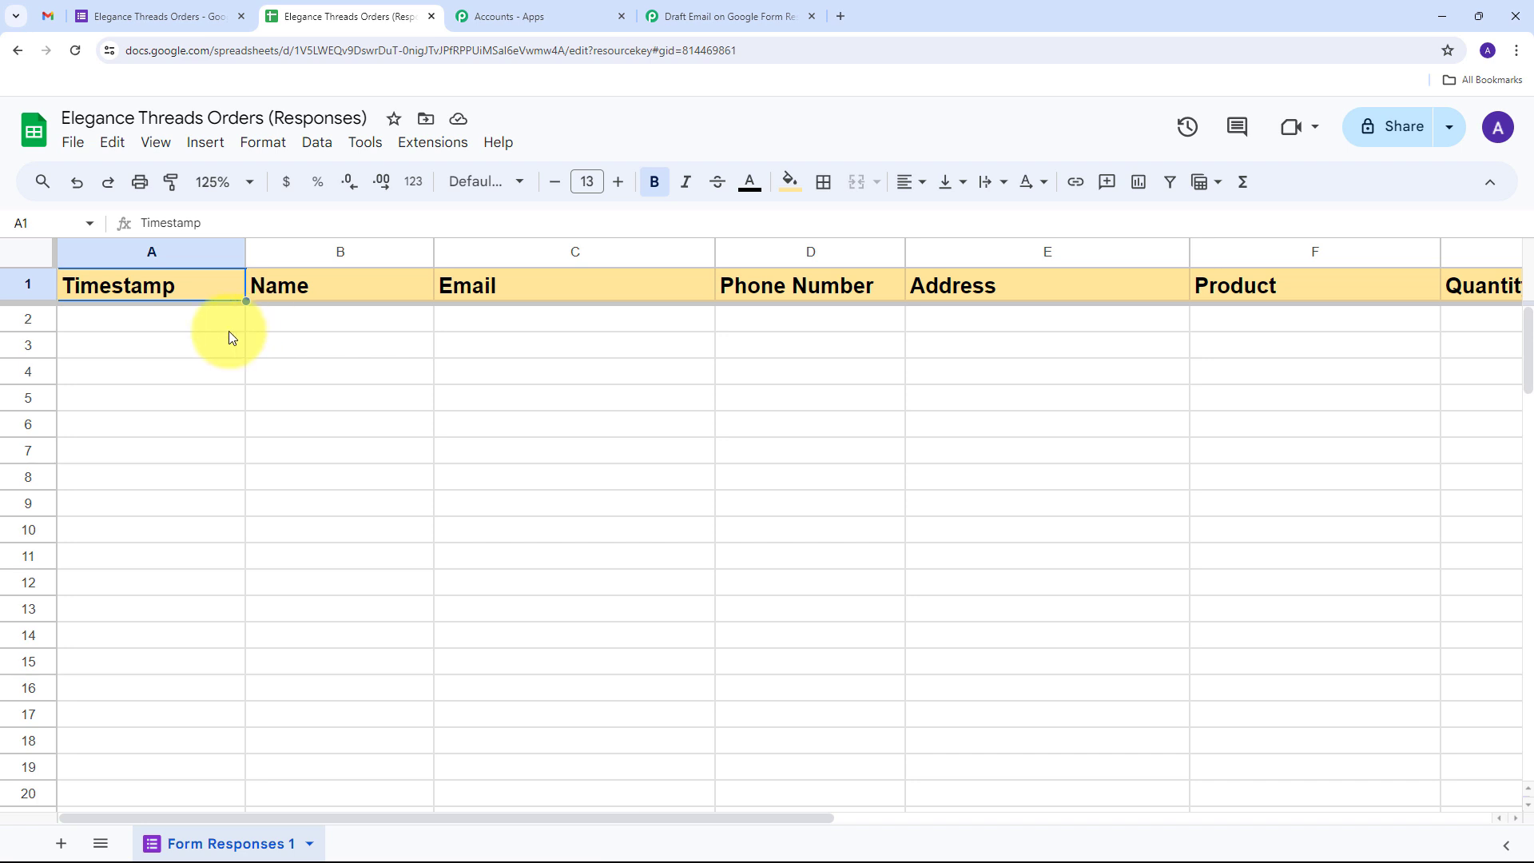
left_click(421, 147)
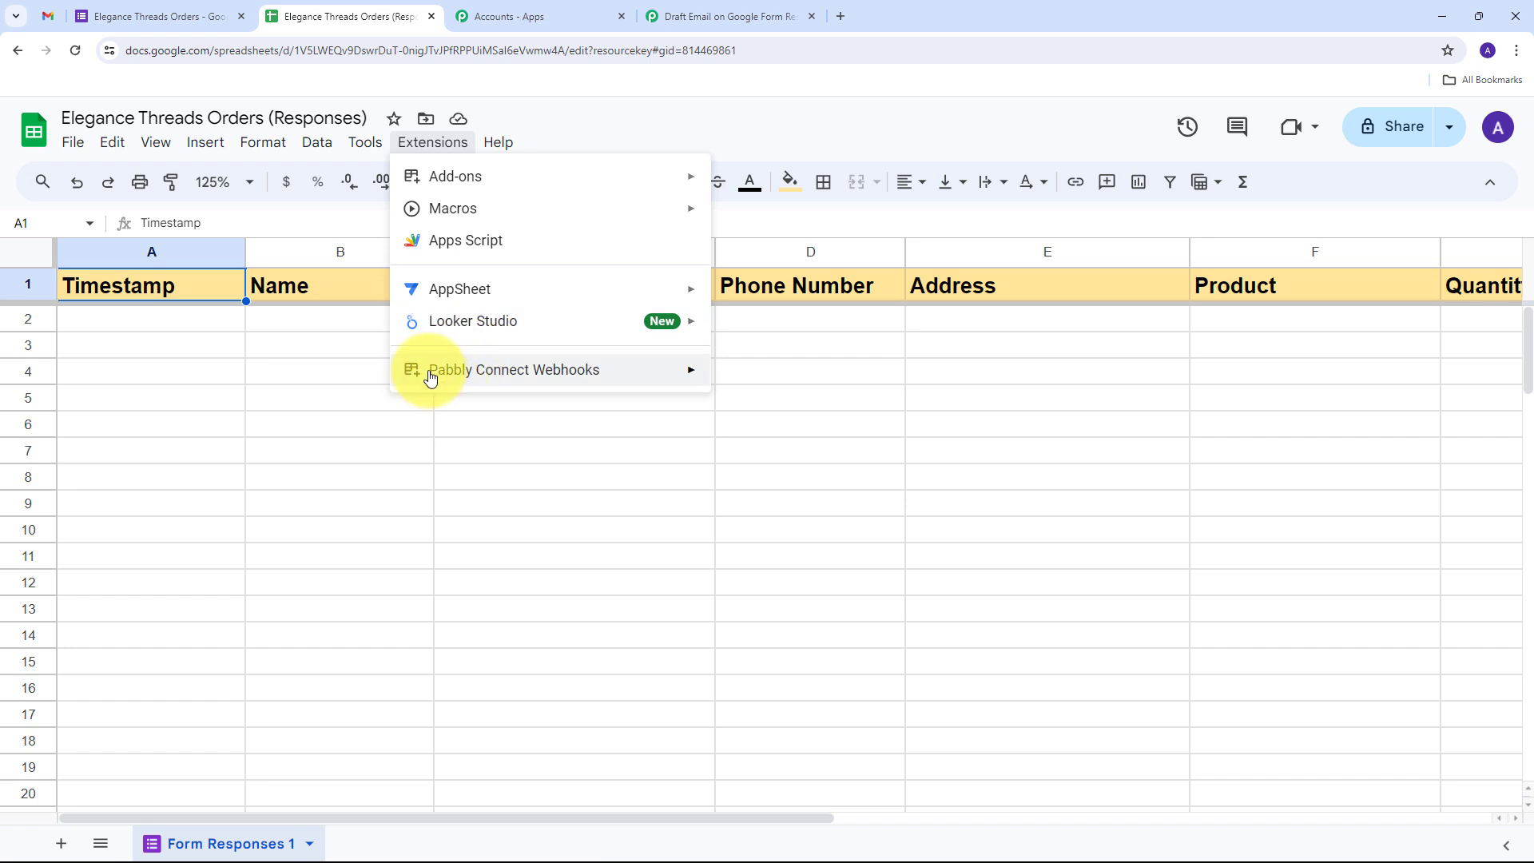
mouse_move(627, 370)
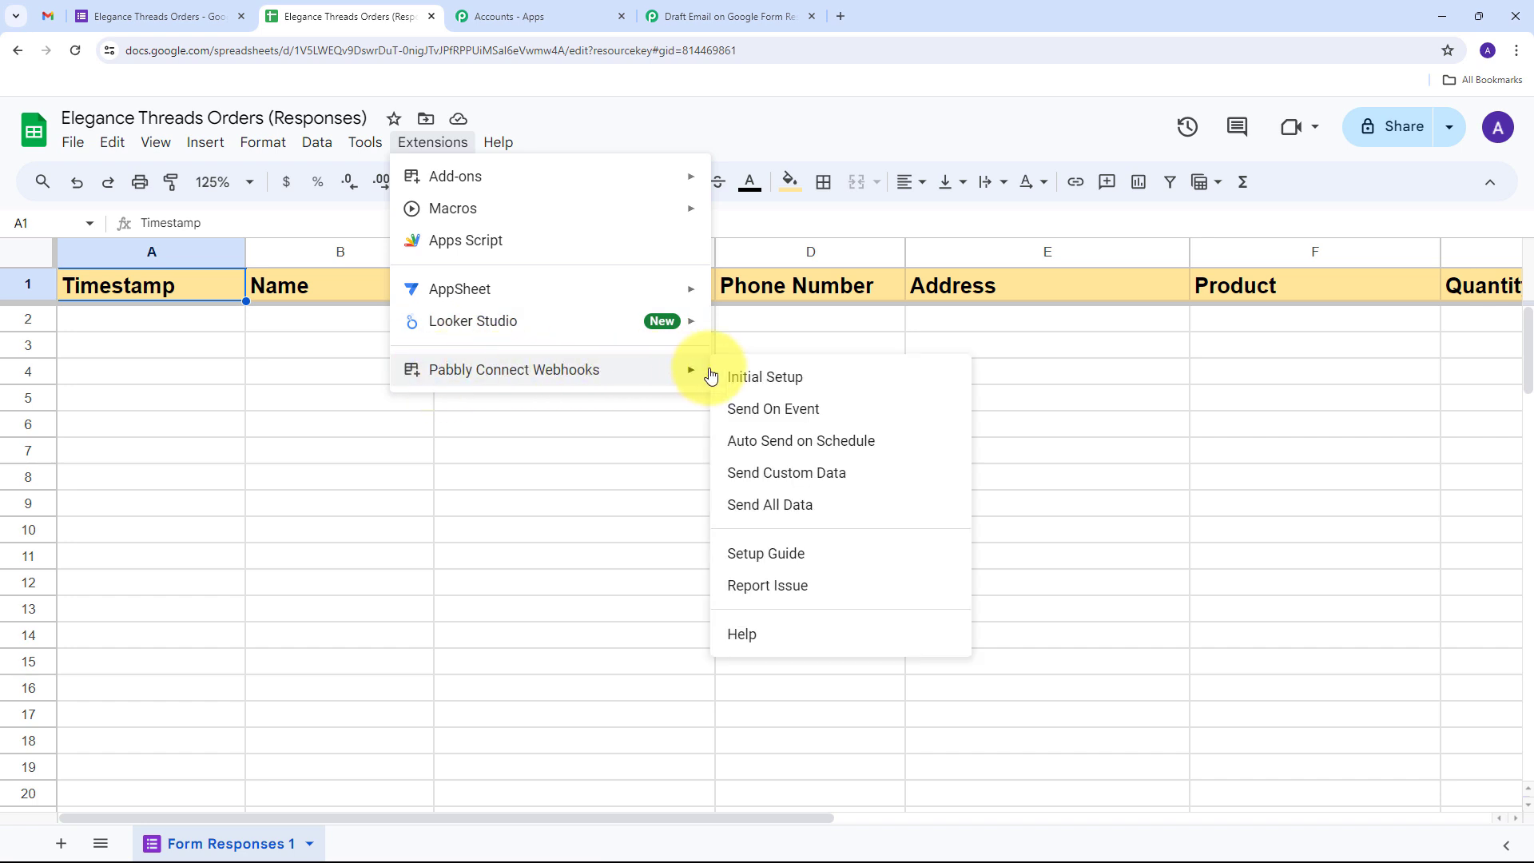
left_click(783, 385)
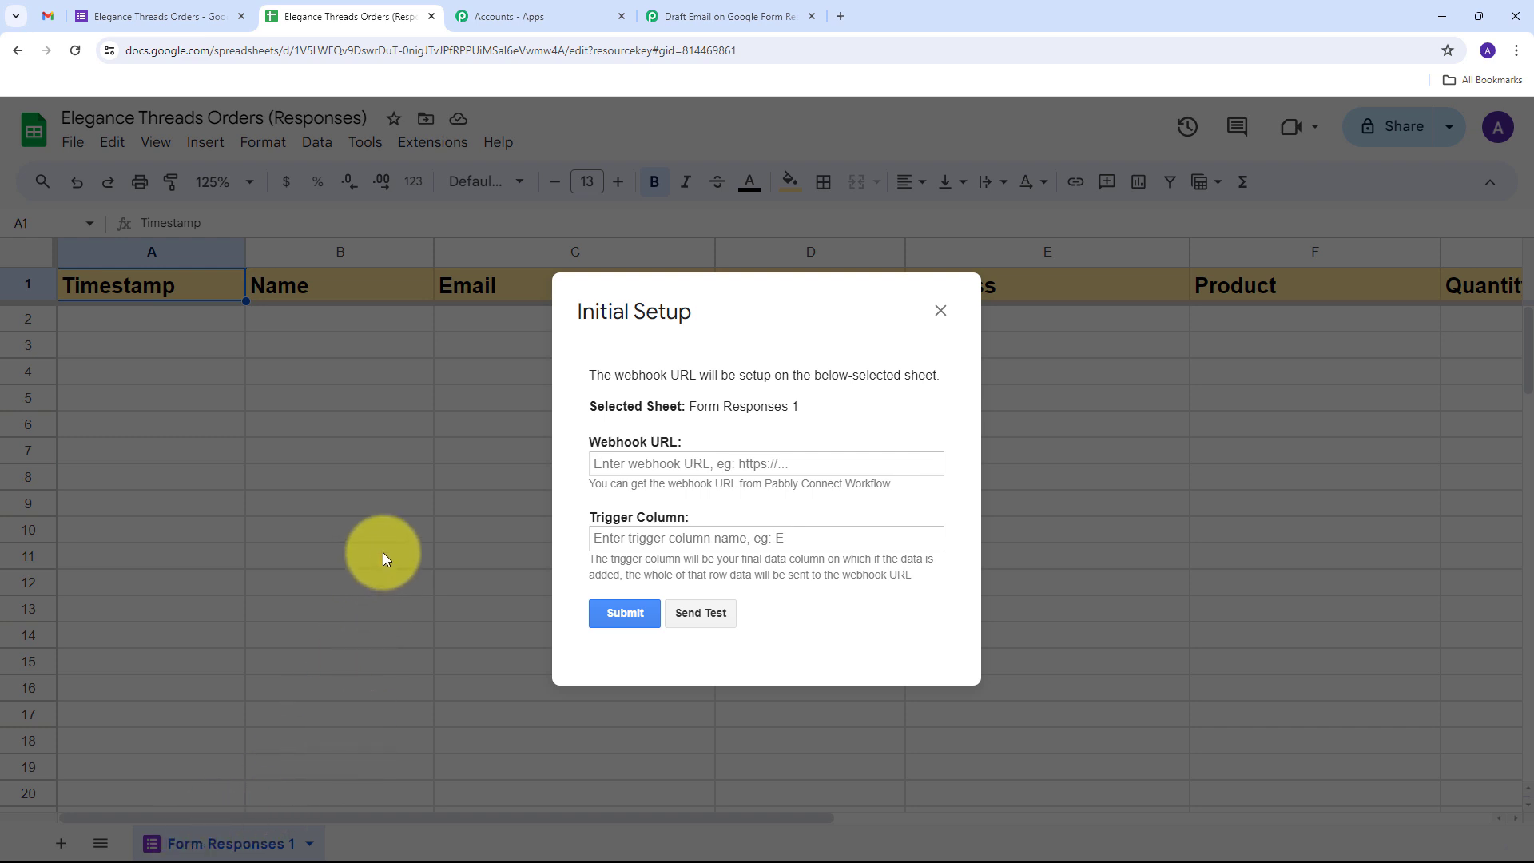
Enter the pasted webhook URL and trigger column G, submit the setup, and close it
left_click(623, 464)
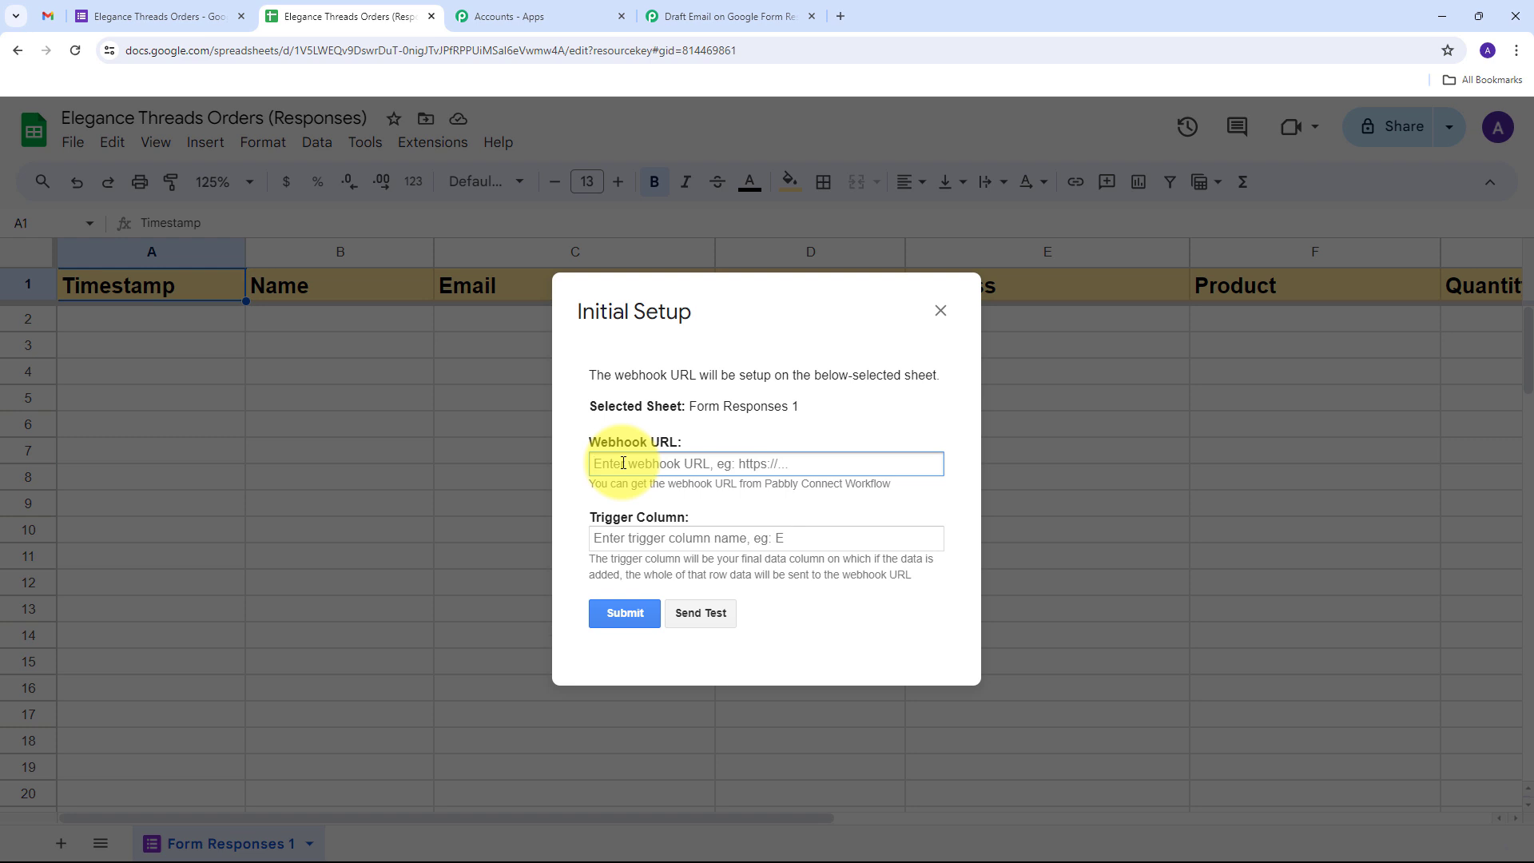
key("ctrl+v")
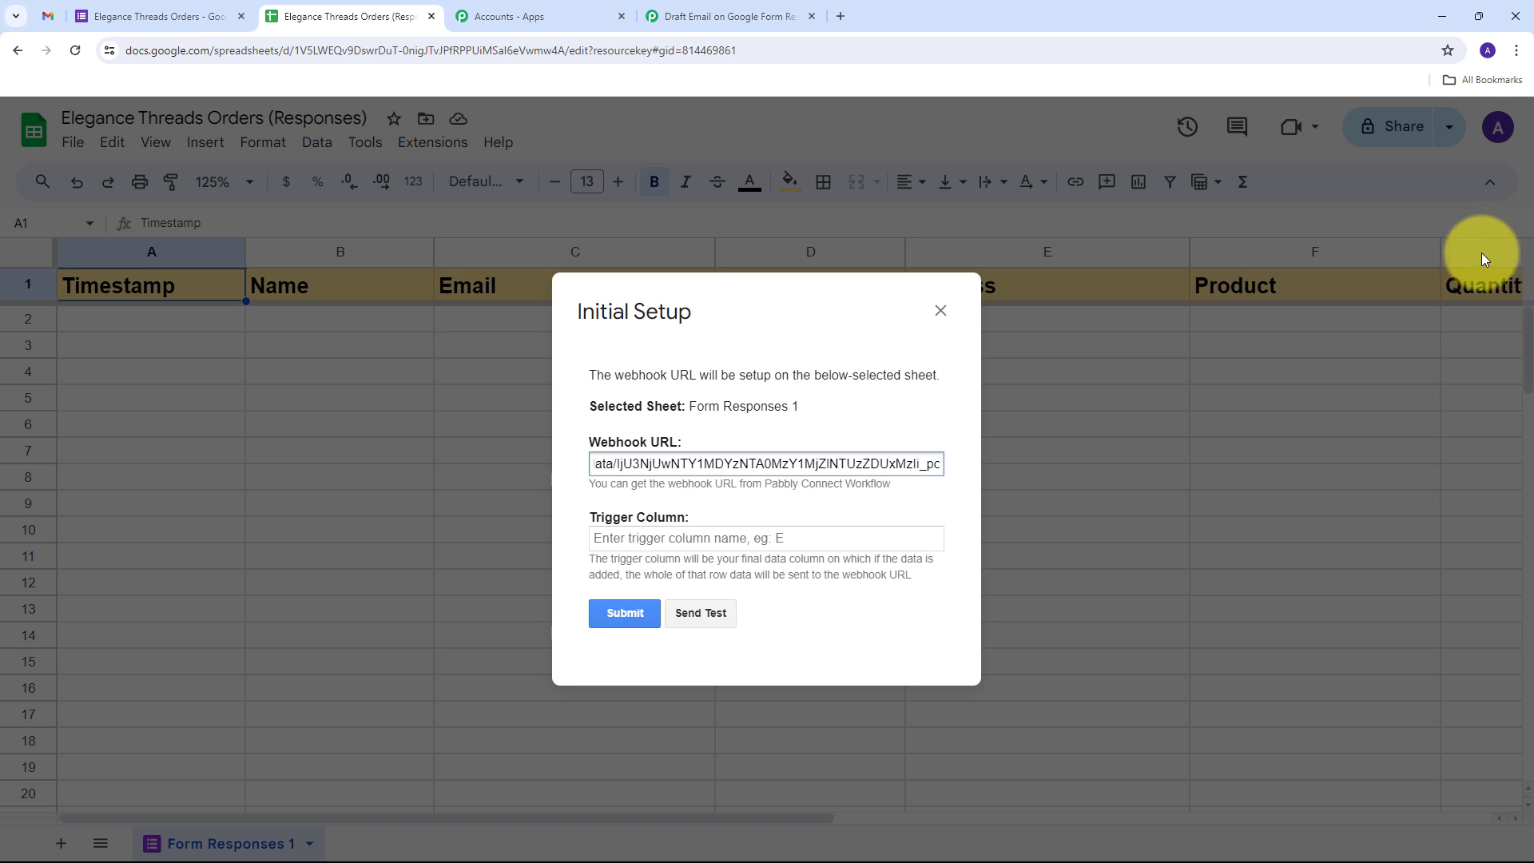
left_click(658, 541)
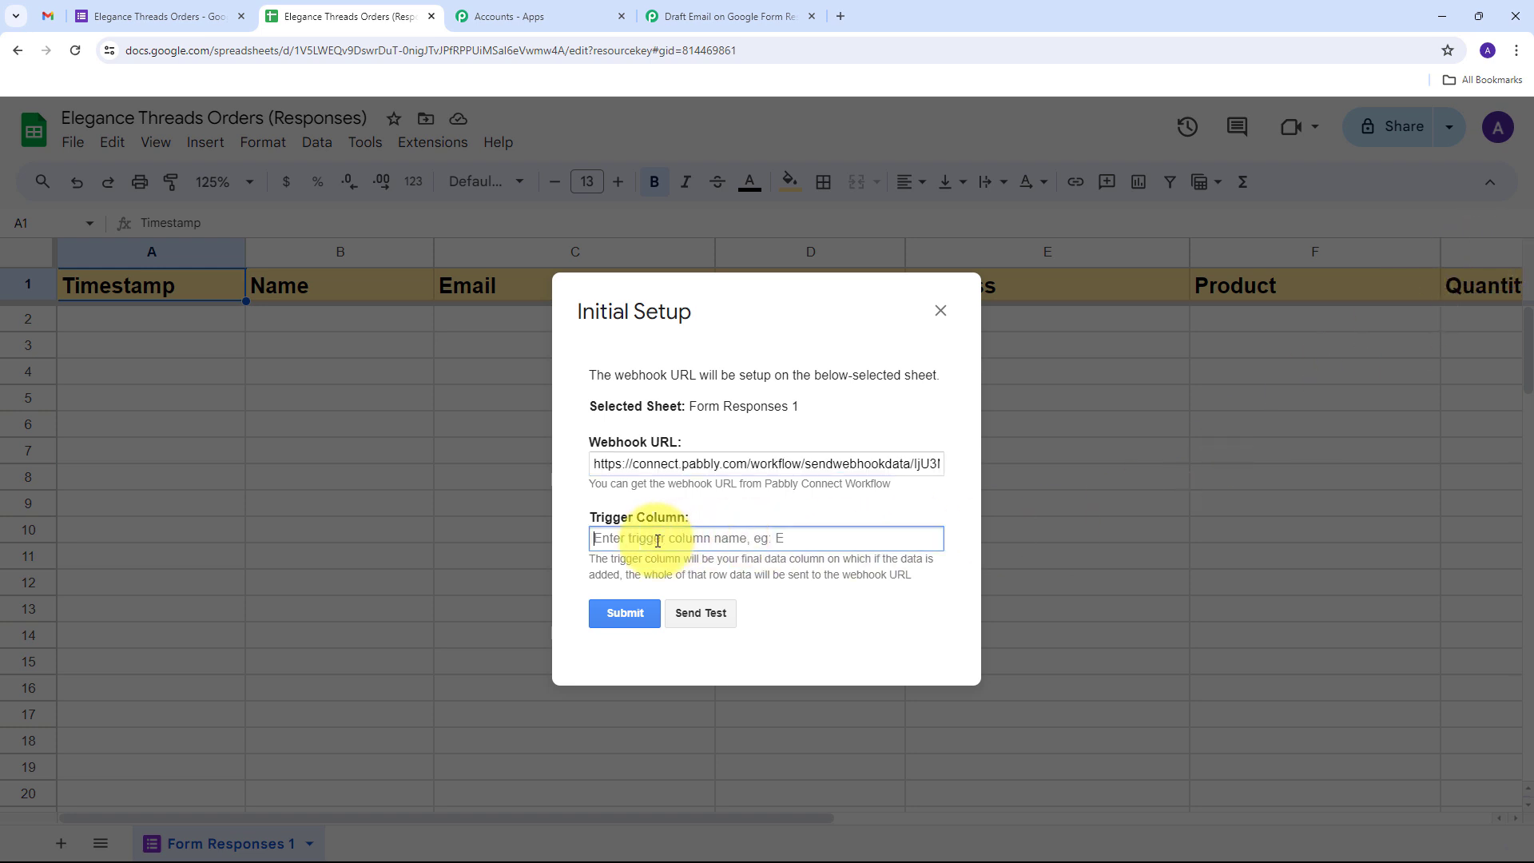
type("G")
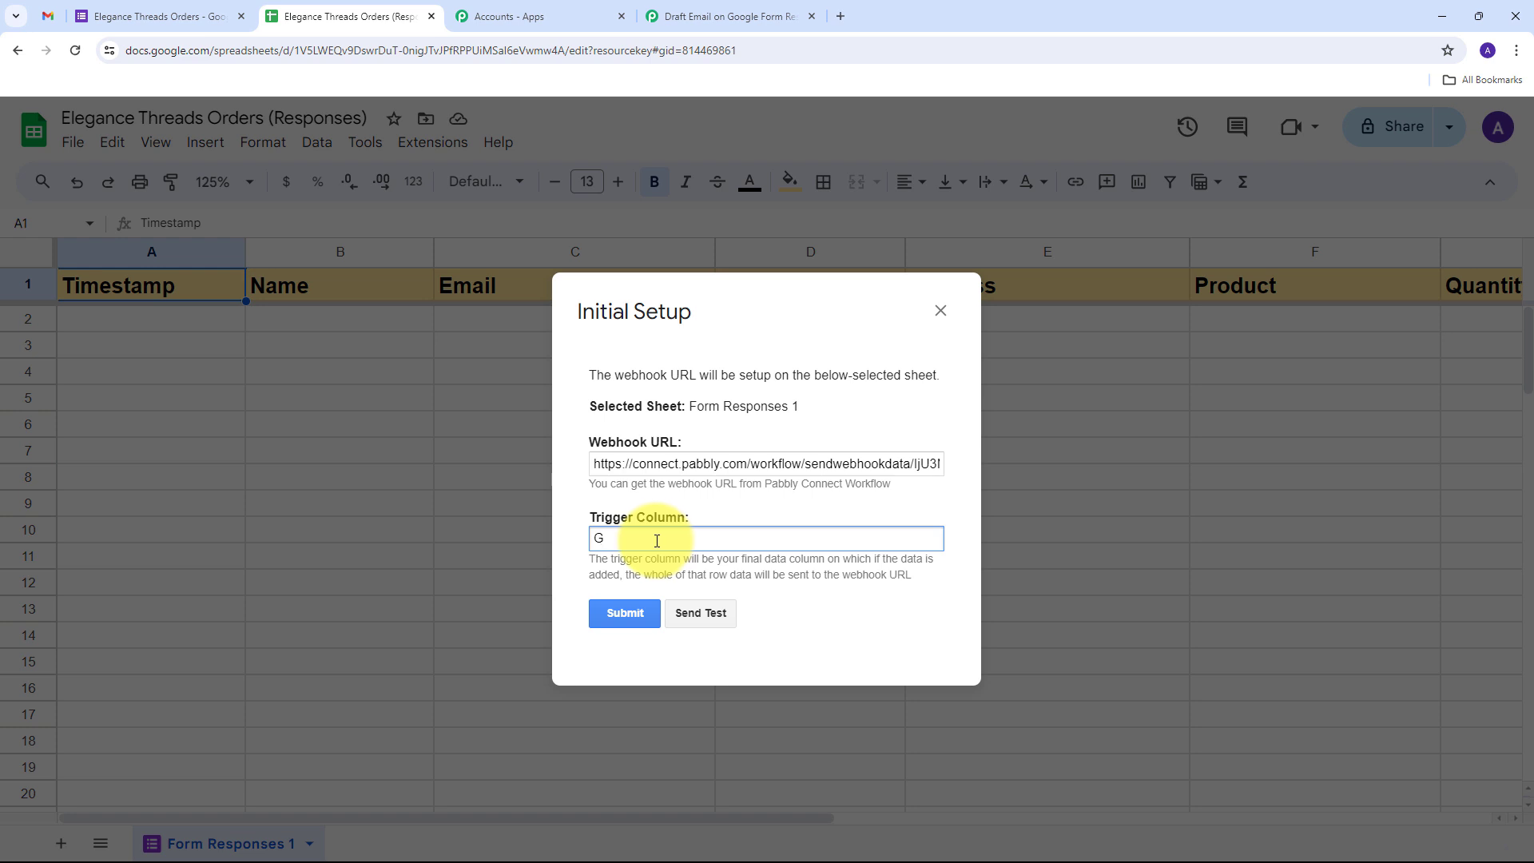
left_click(627, 613)
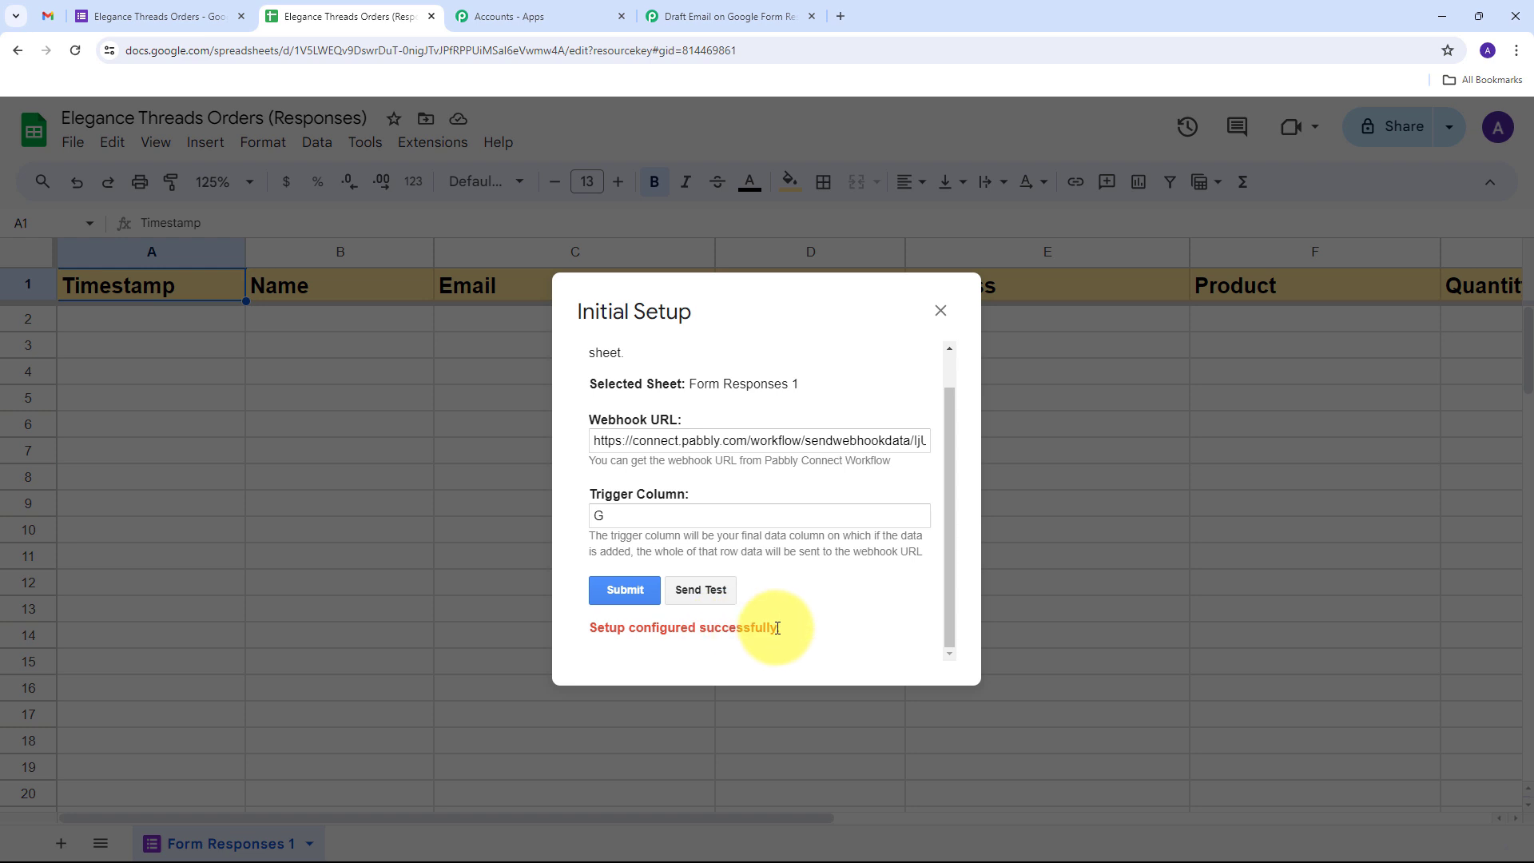
left_click(940, 310)
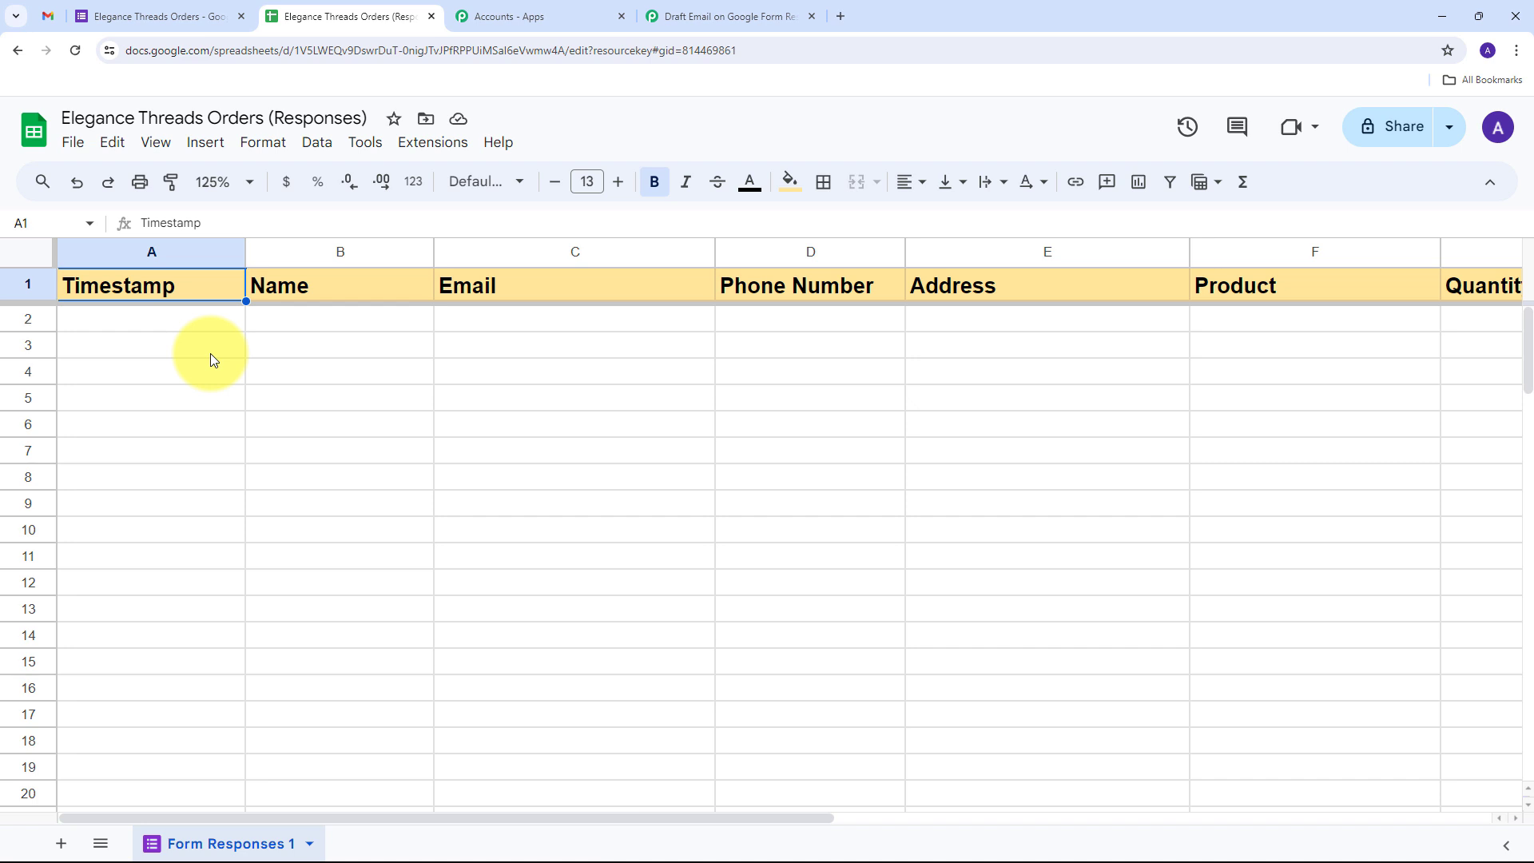
Enable Pabbly Connect Webhooks' Send On Event option for the Form Responses 1 sheet
left_click(435, 143)
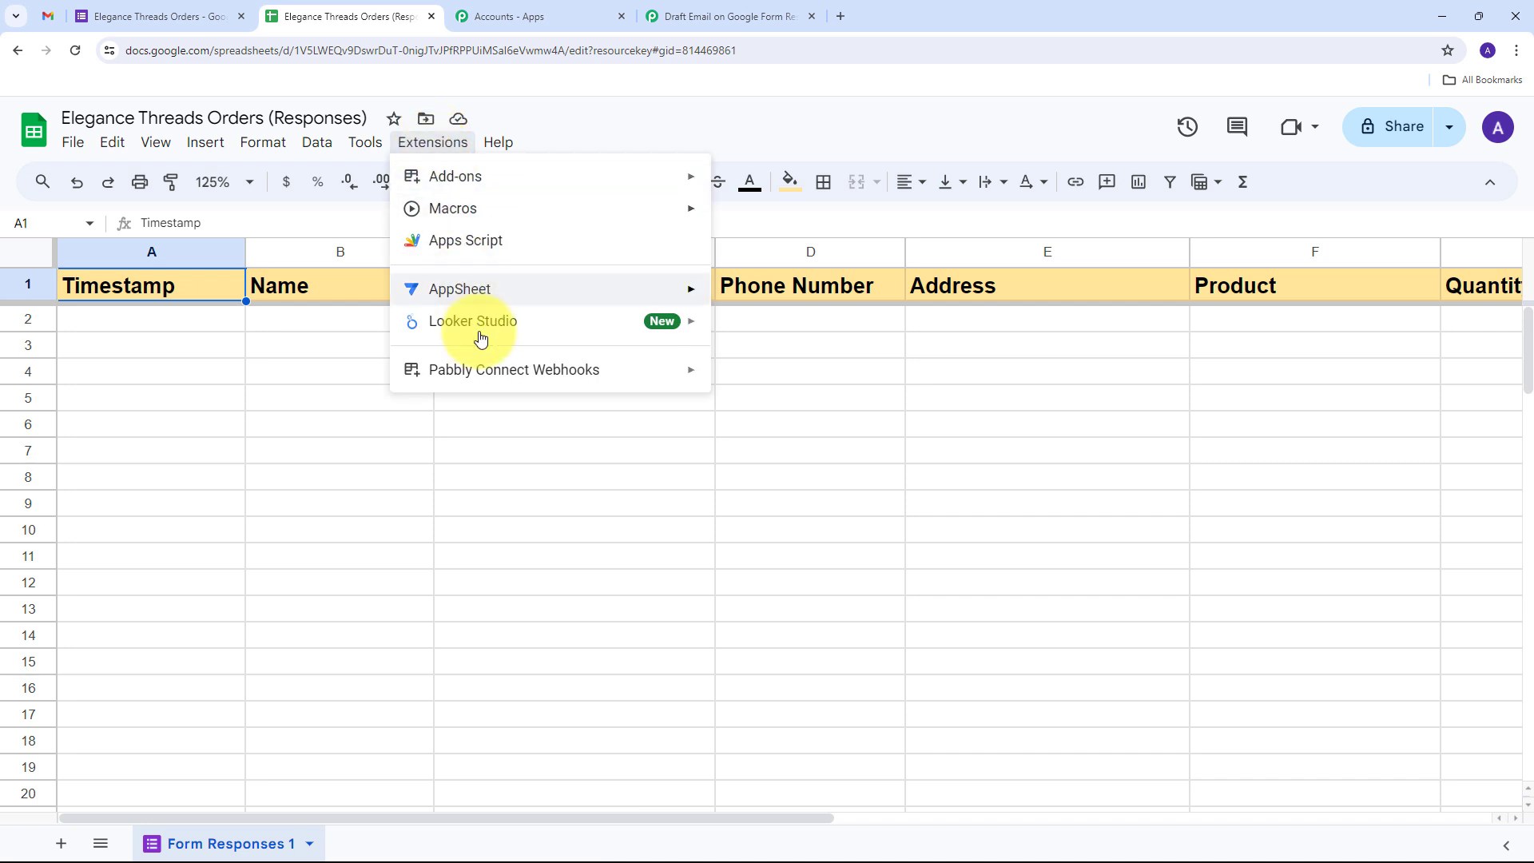
mouse_move(631, 389)
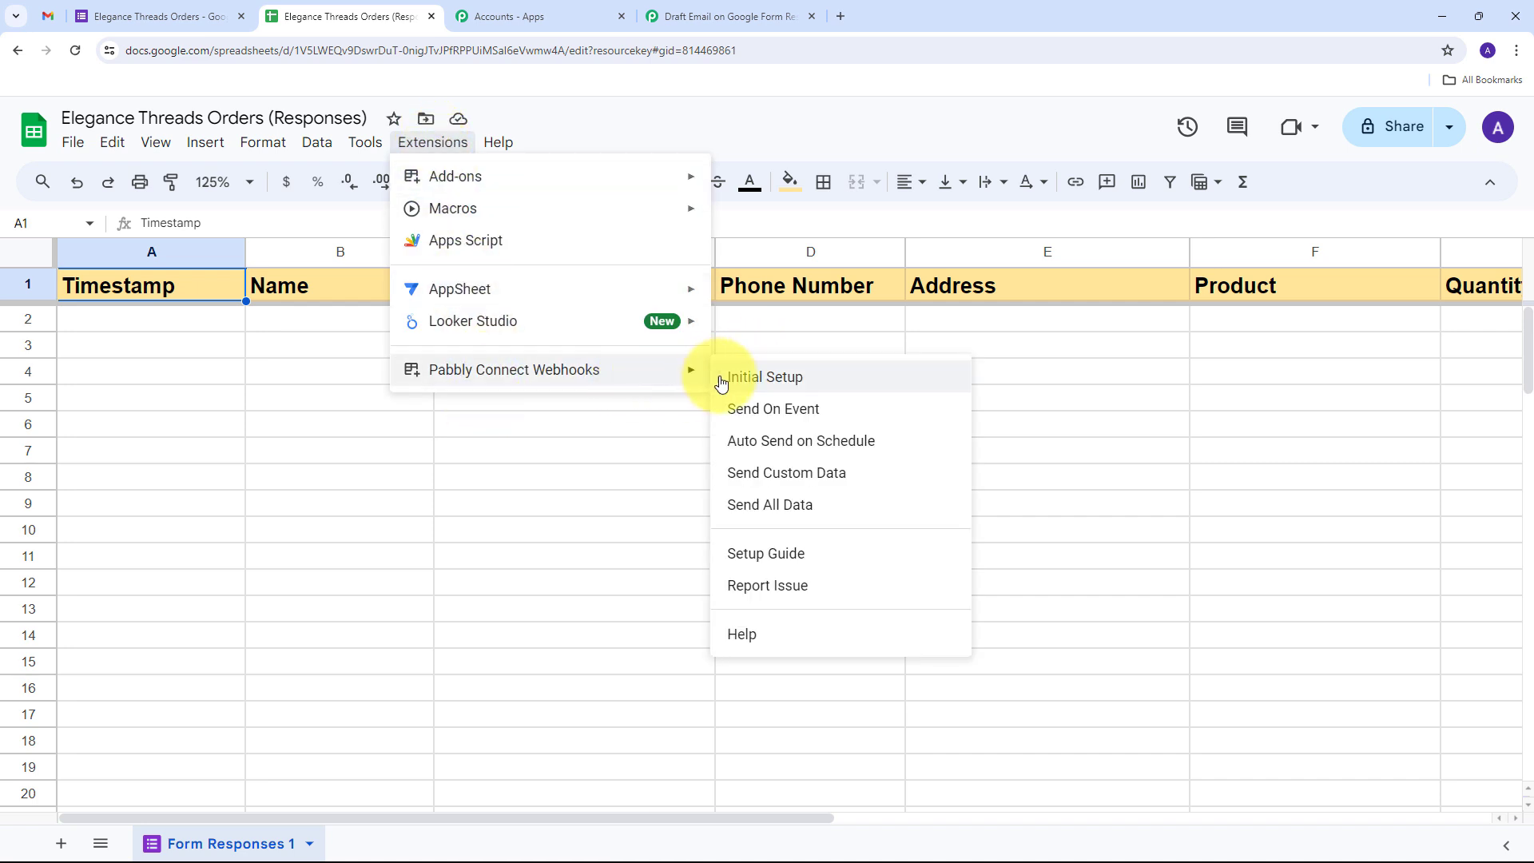
left_click(768, 420)
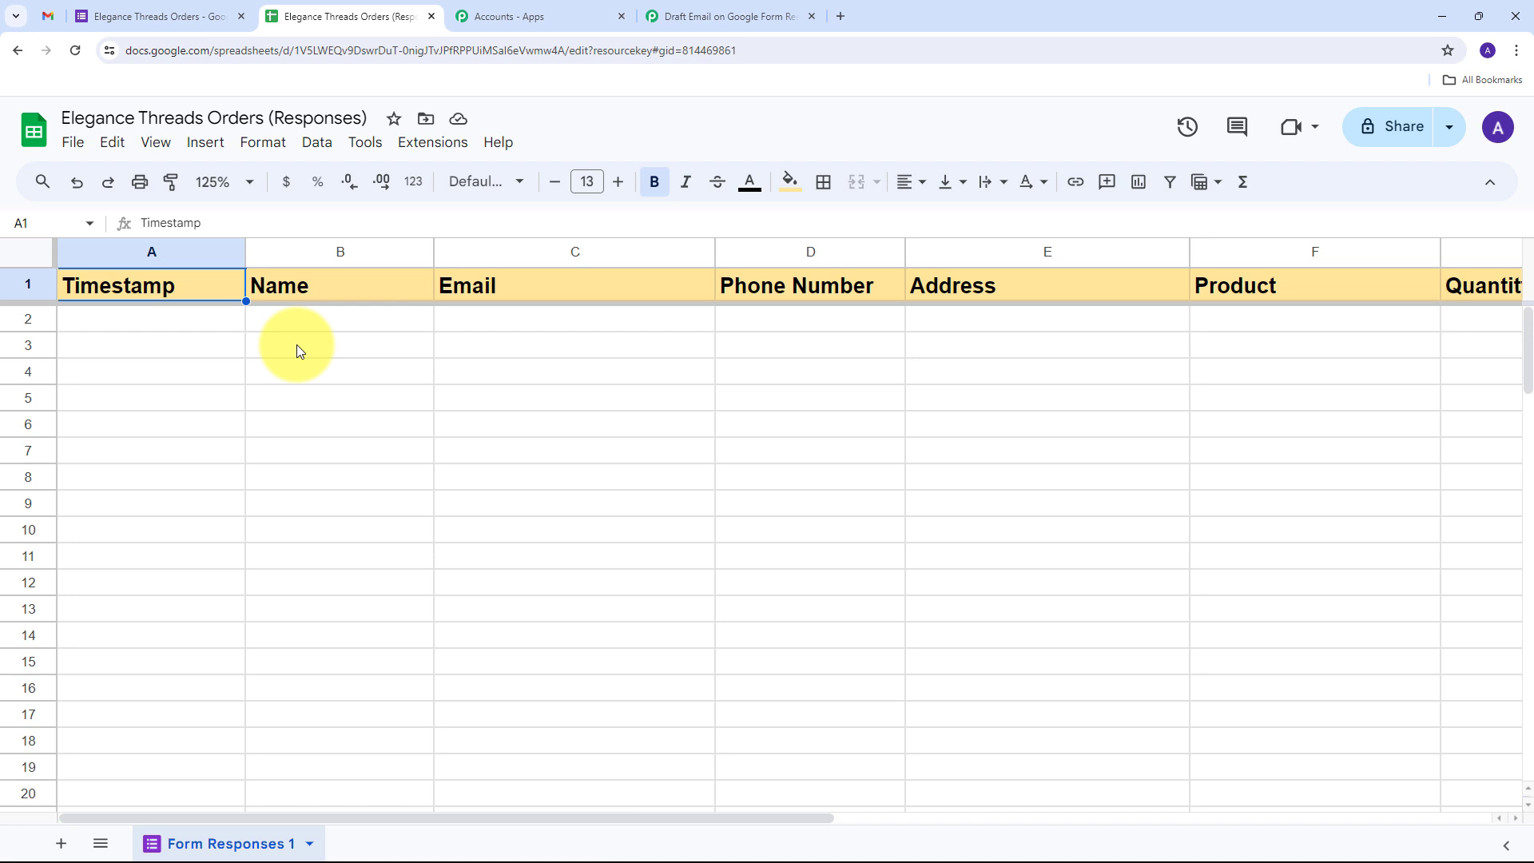
Open the live order form and fill in the customer's name, e-mail, phone number and address
left_click(148, 16)
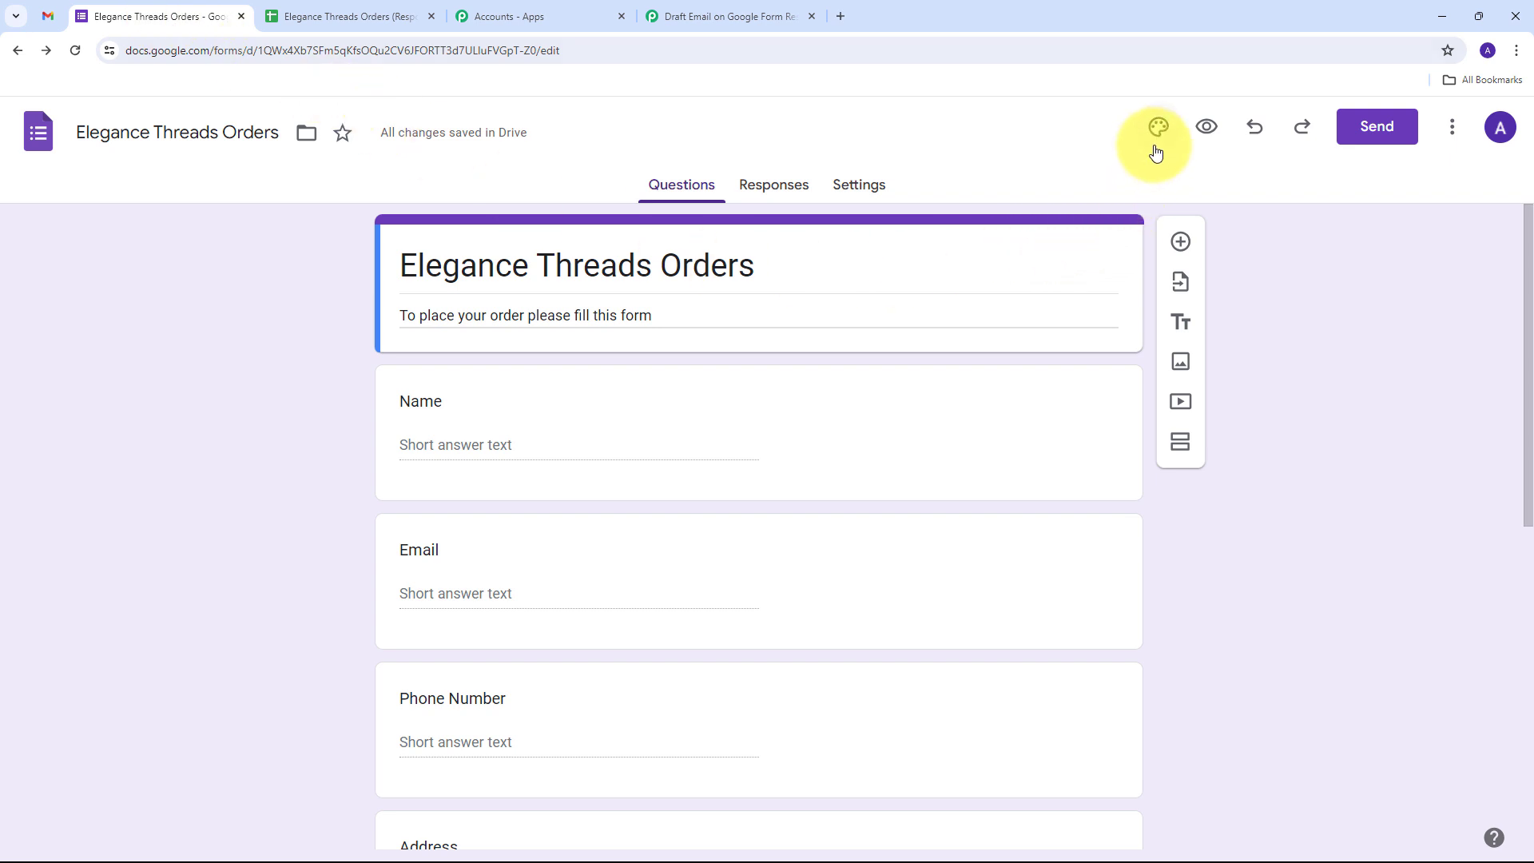
left_click(1206, 126)
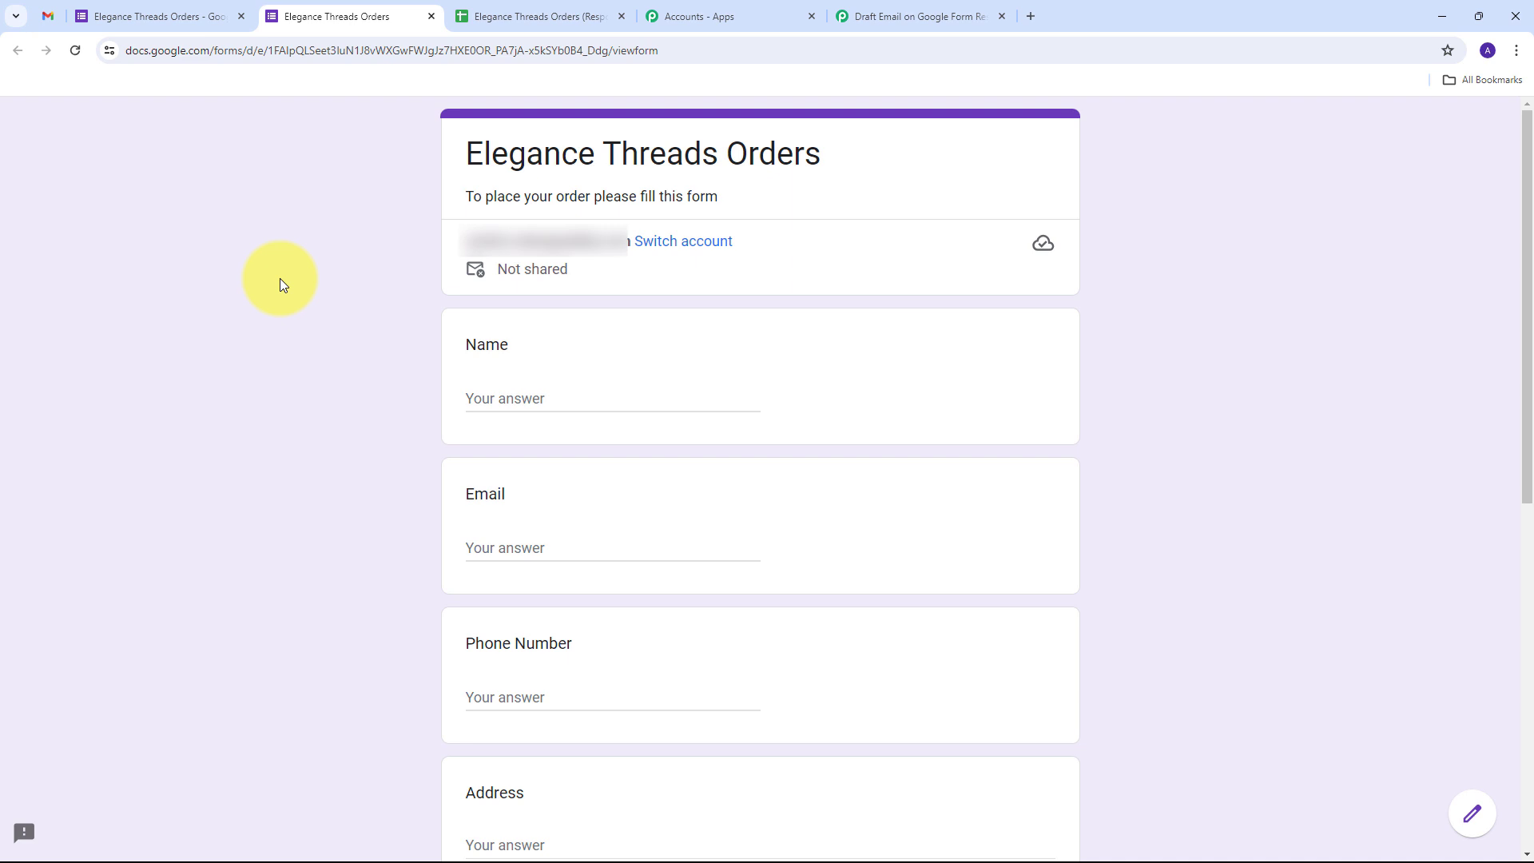
scroll(280, 278, "down", 2)
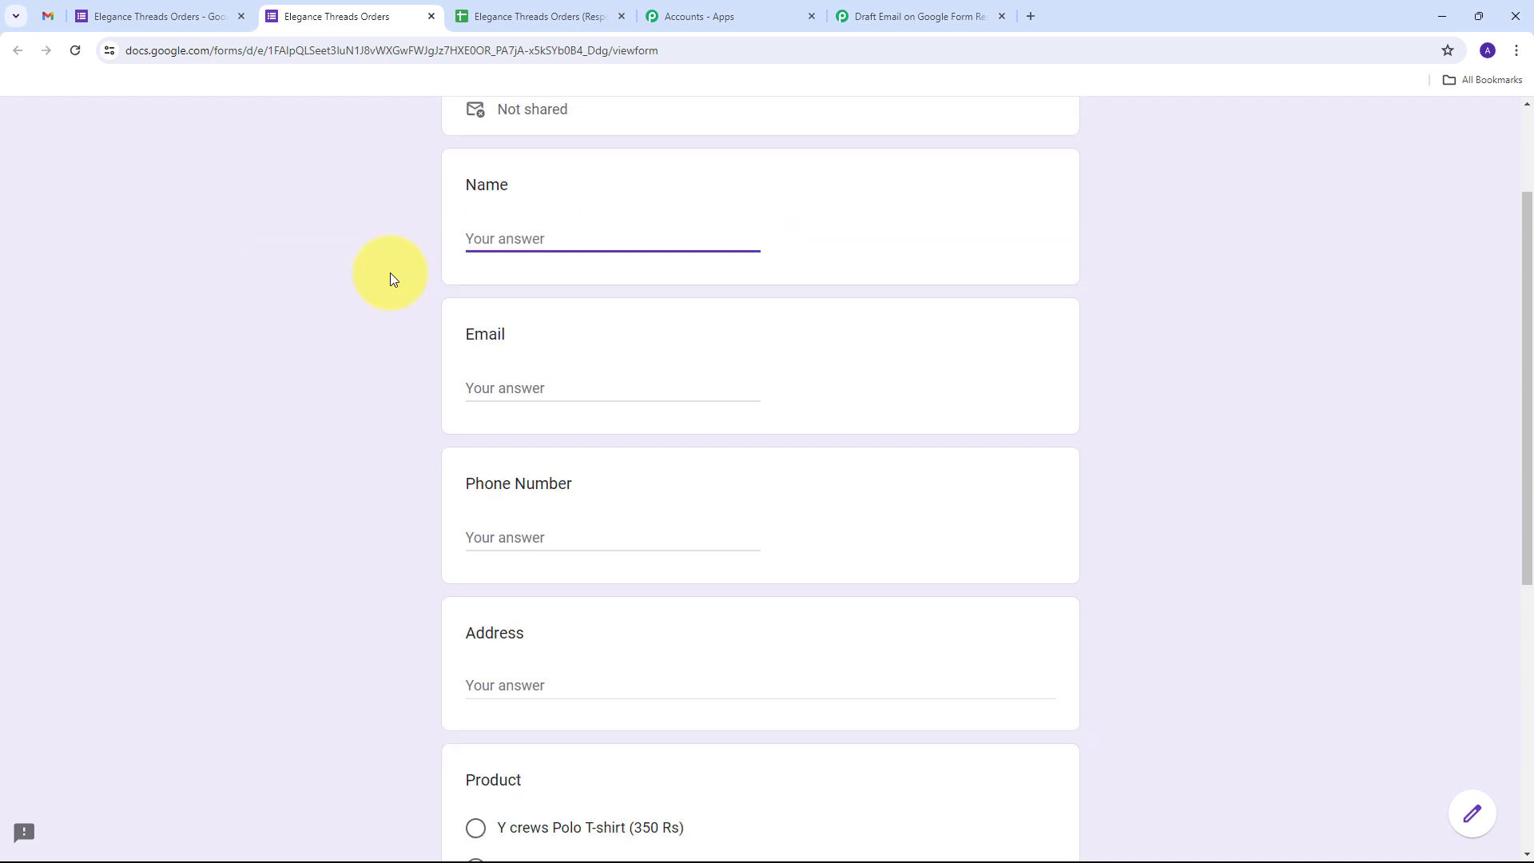
left_click(502, 239)
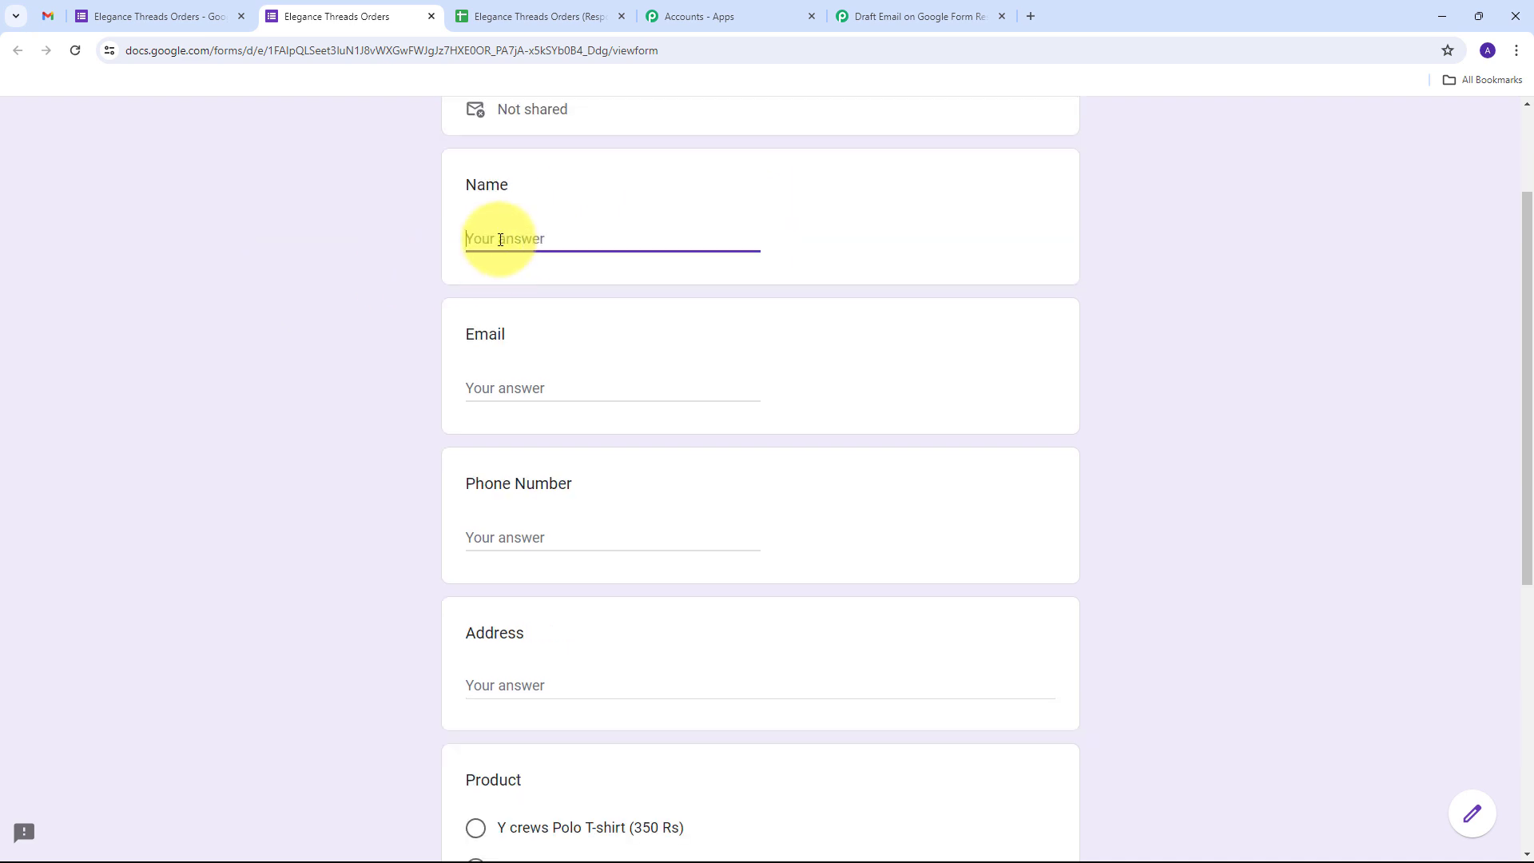
type("Demo User")
key("Tab")
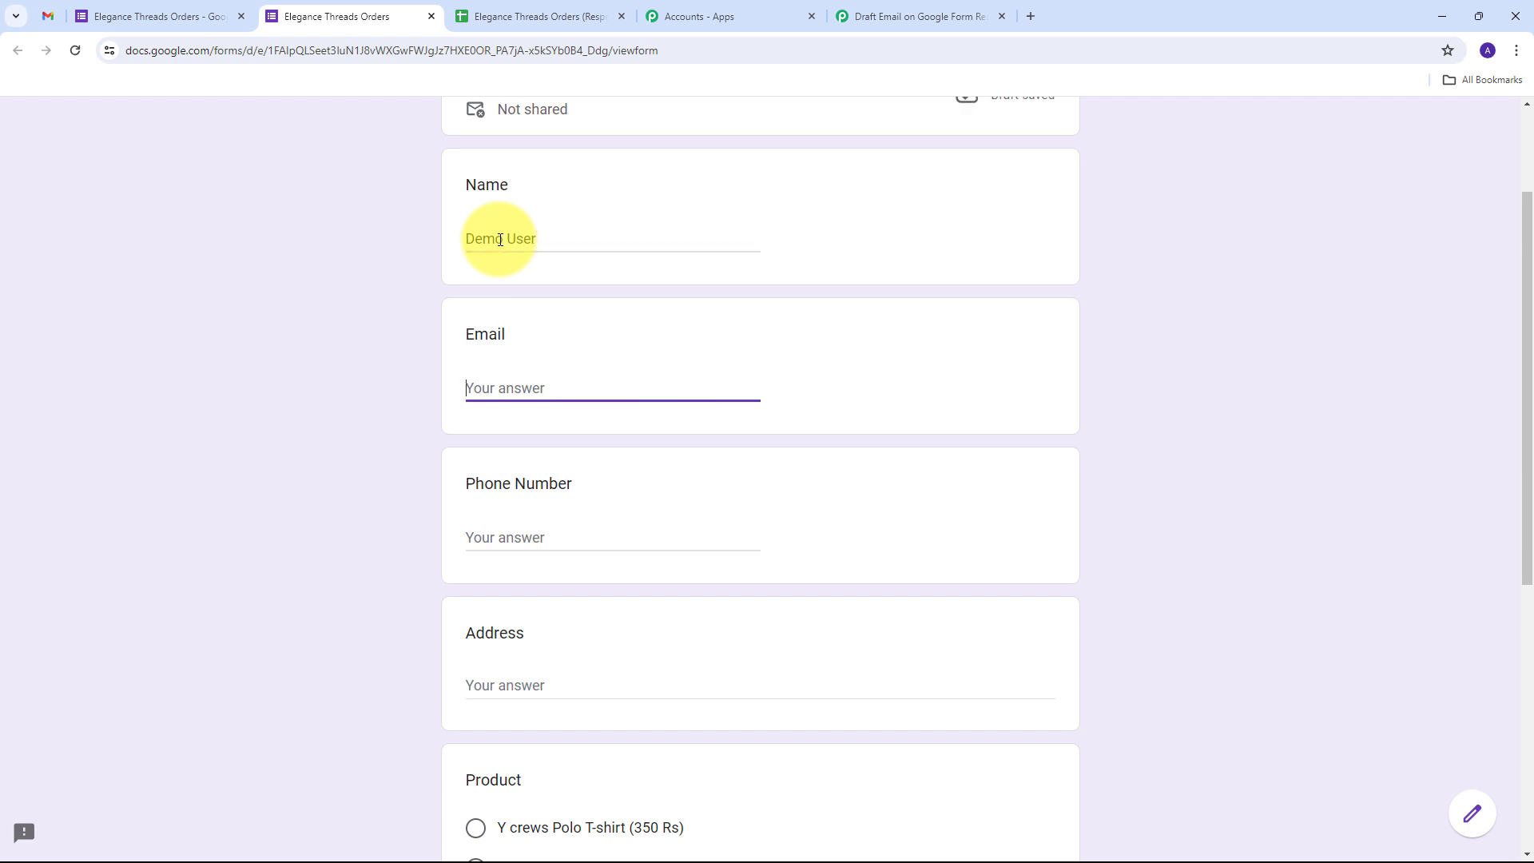
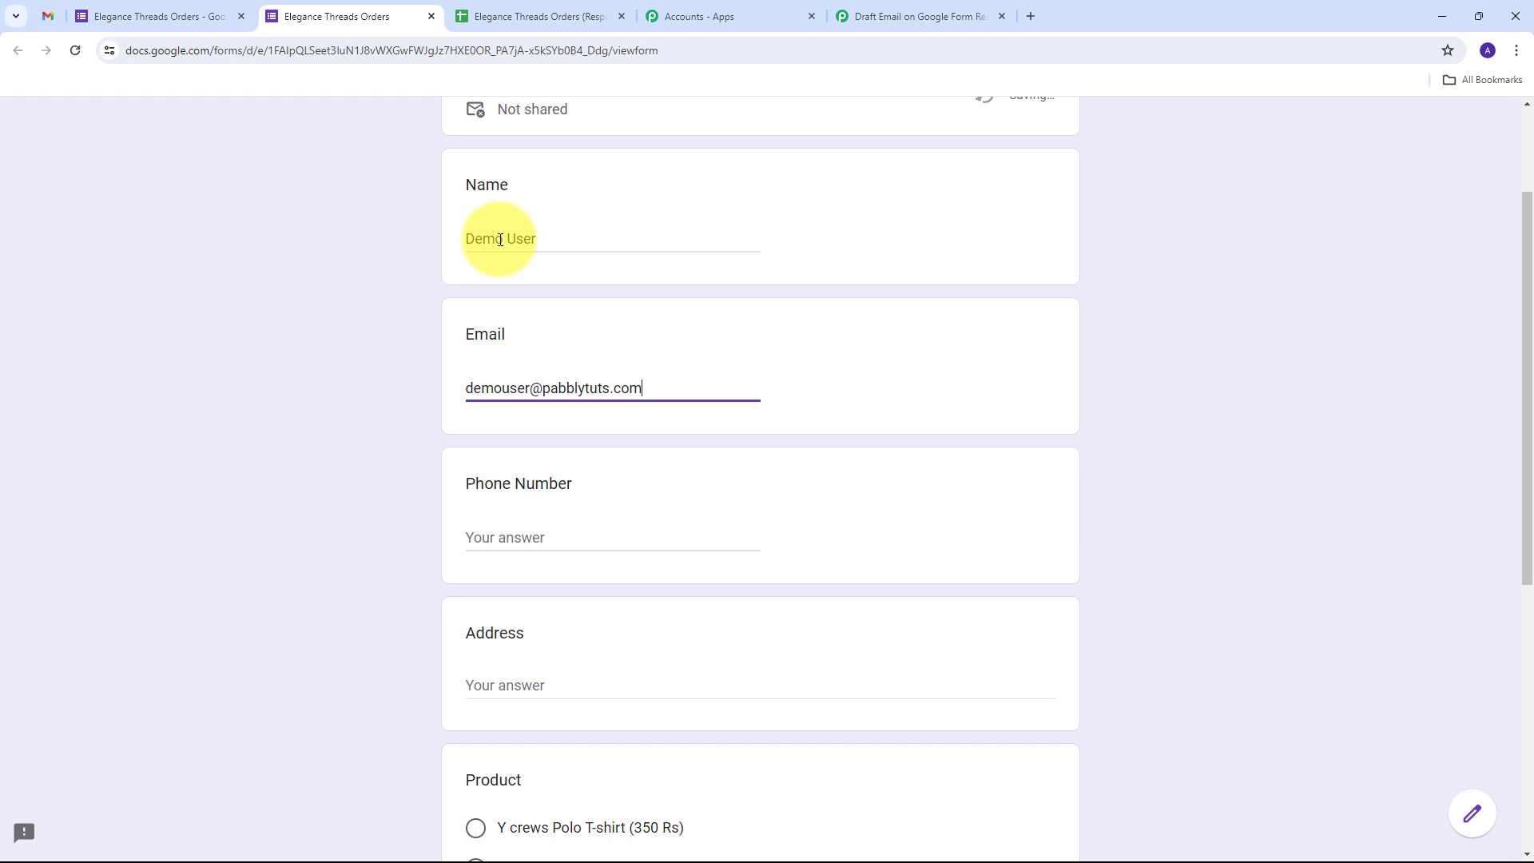
key("Tab")
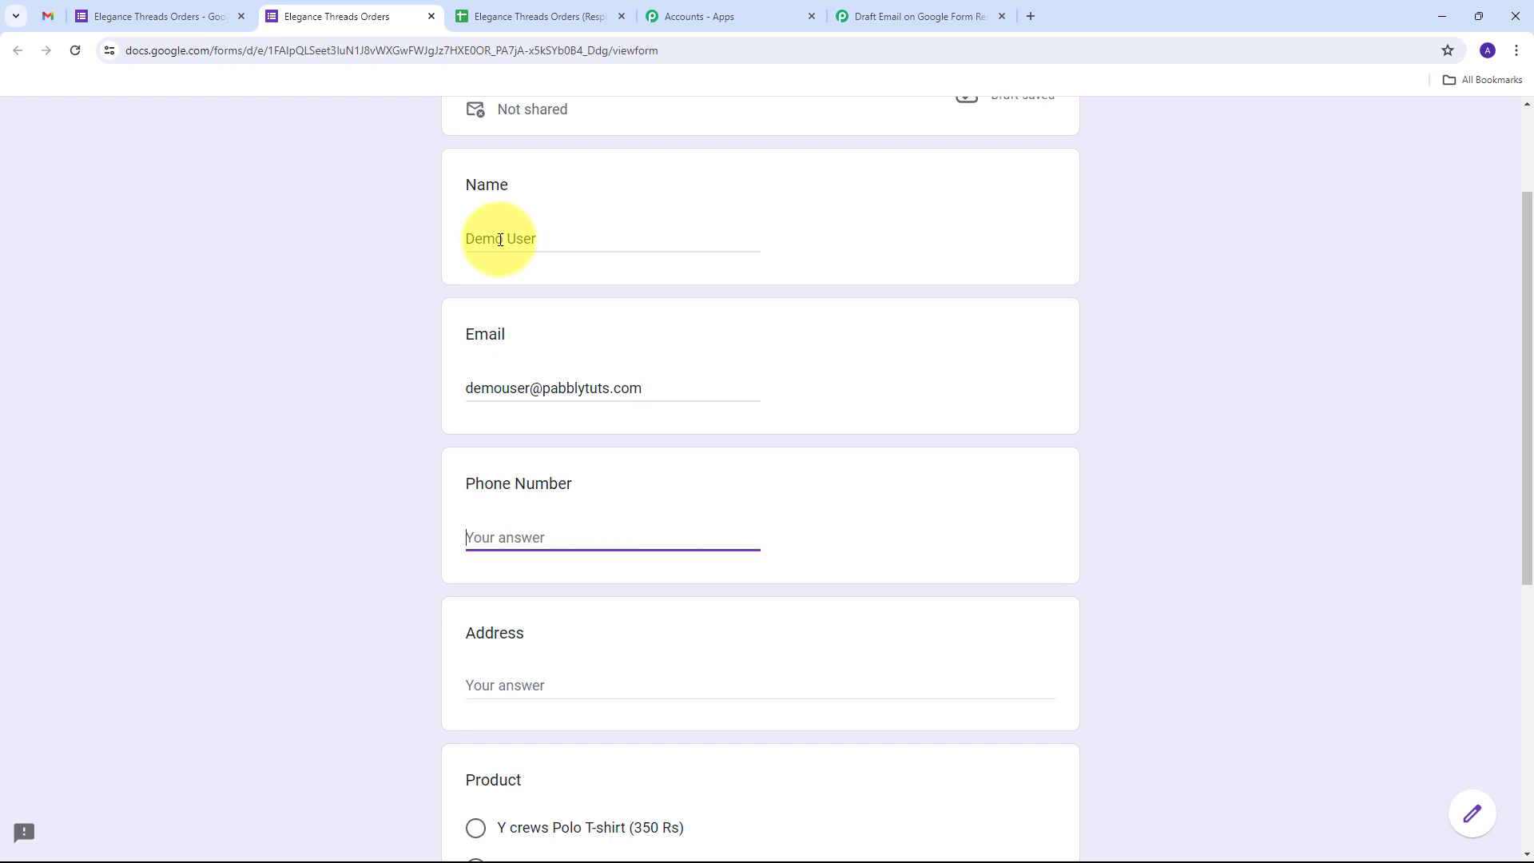
type("+919898989898")
key("Tab")
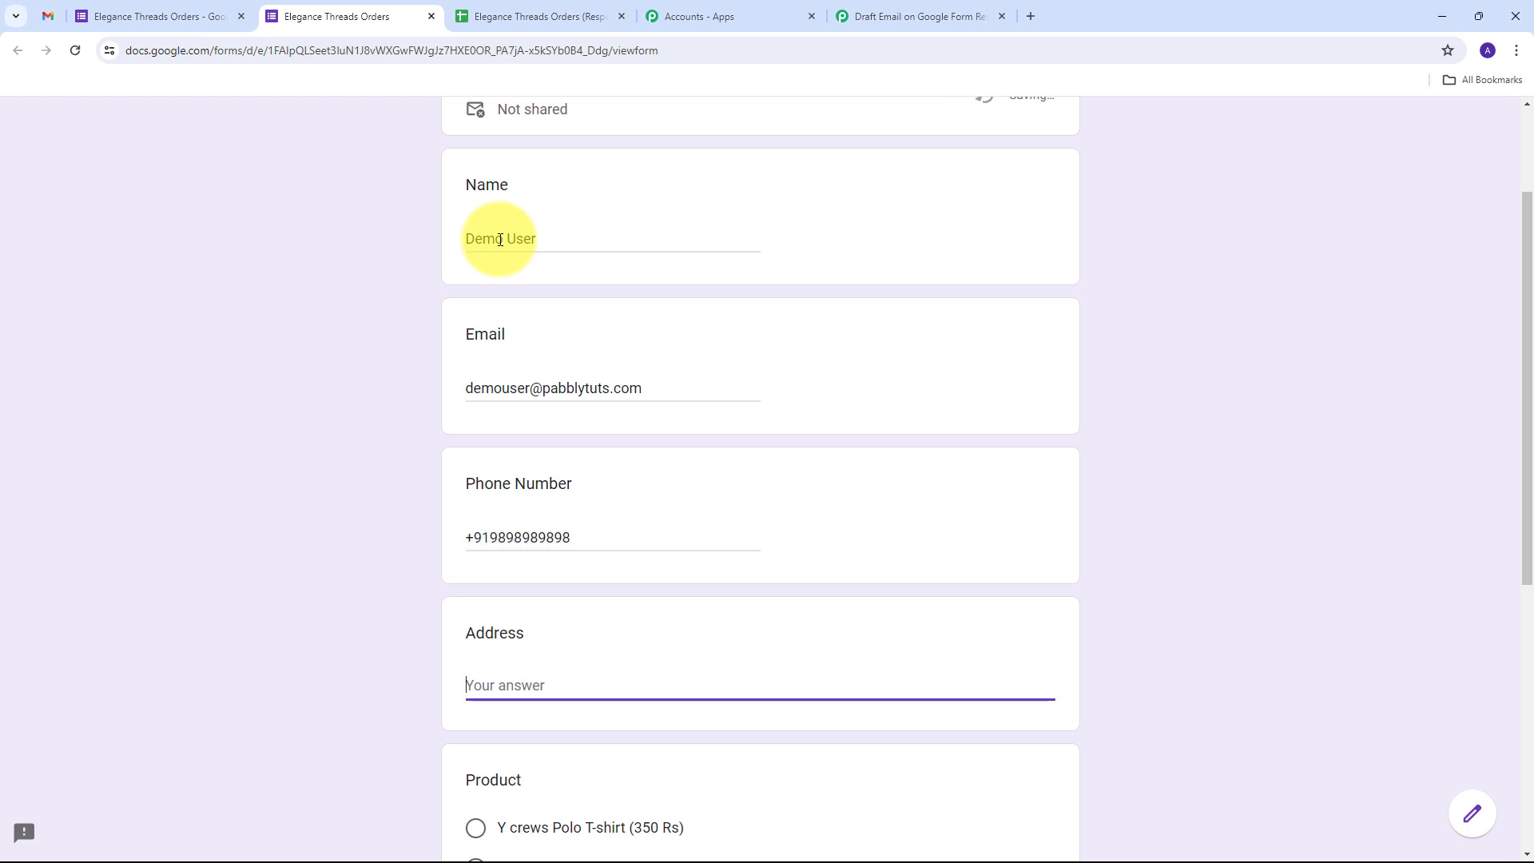
type("Old street ,Bhopal, 461111")
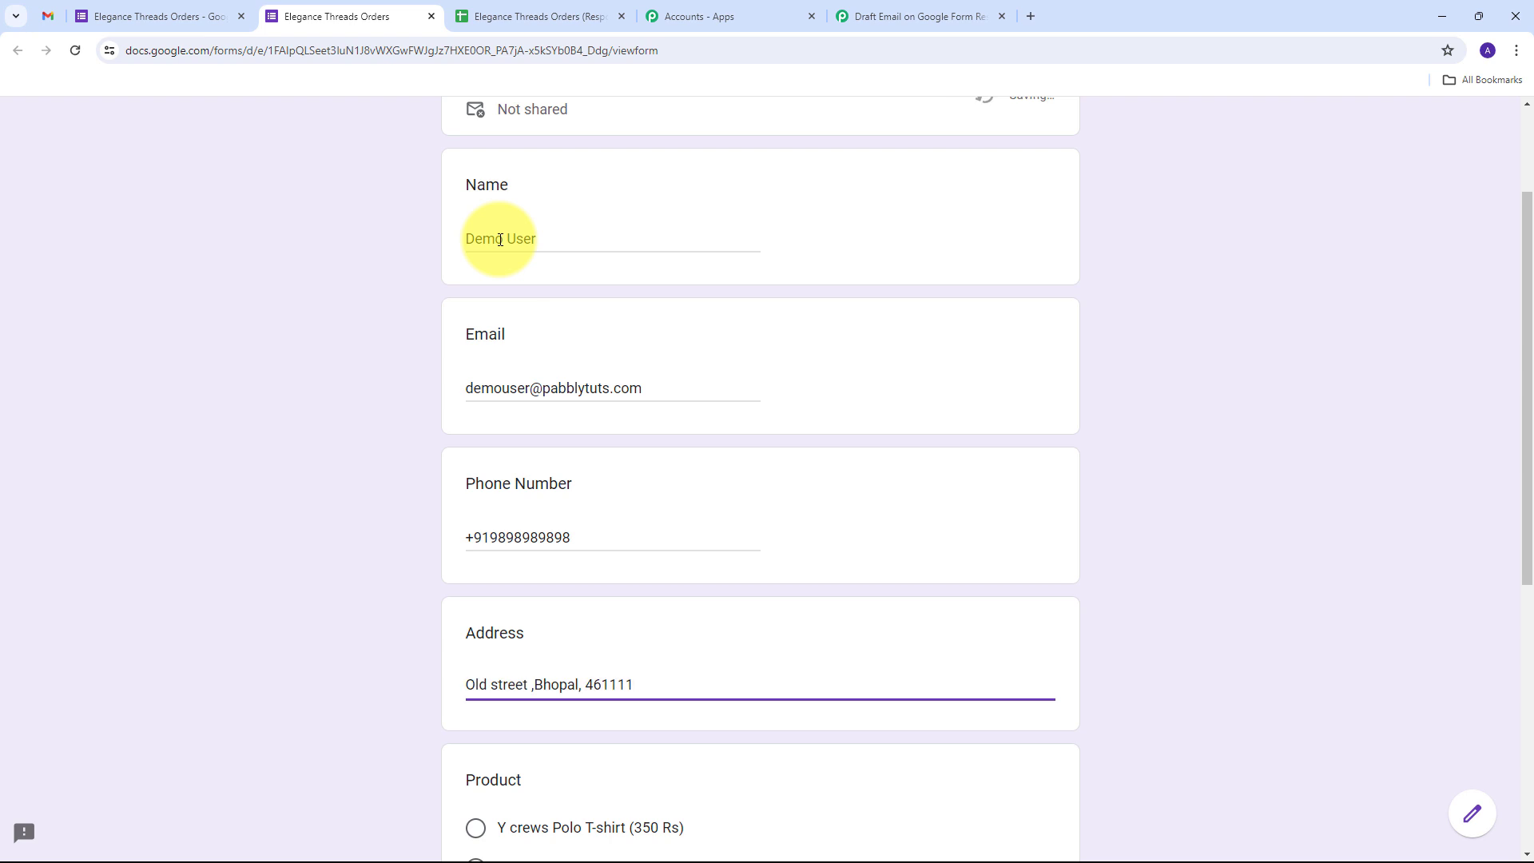
Choose the Y crews Polo T-shirt, enter quantity 2, and submit the order
scroll(482, 391, "down", 5)
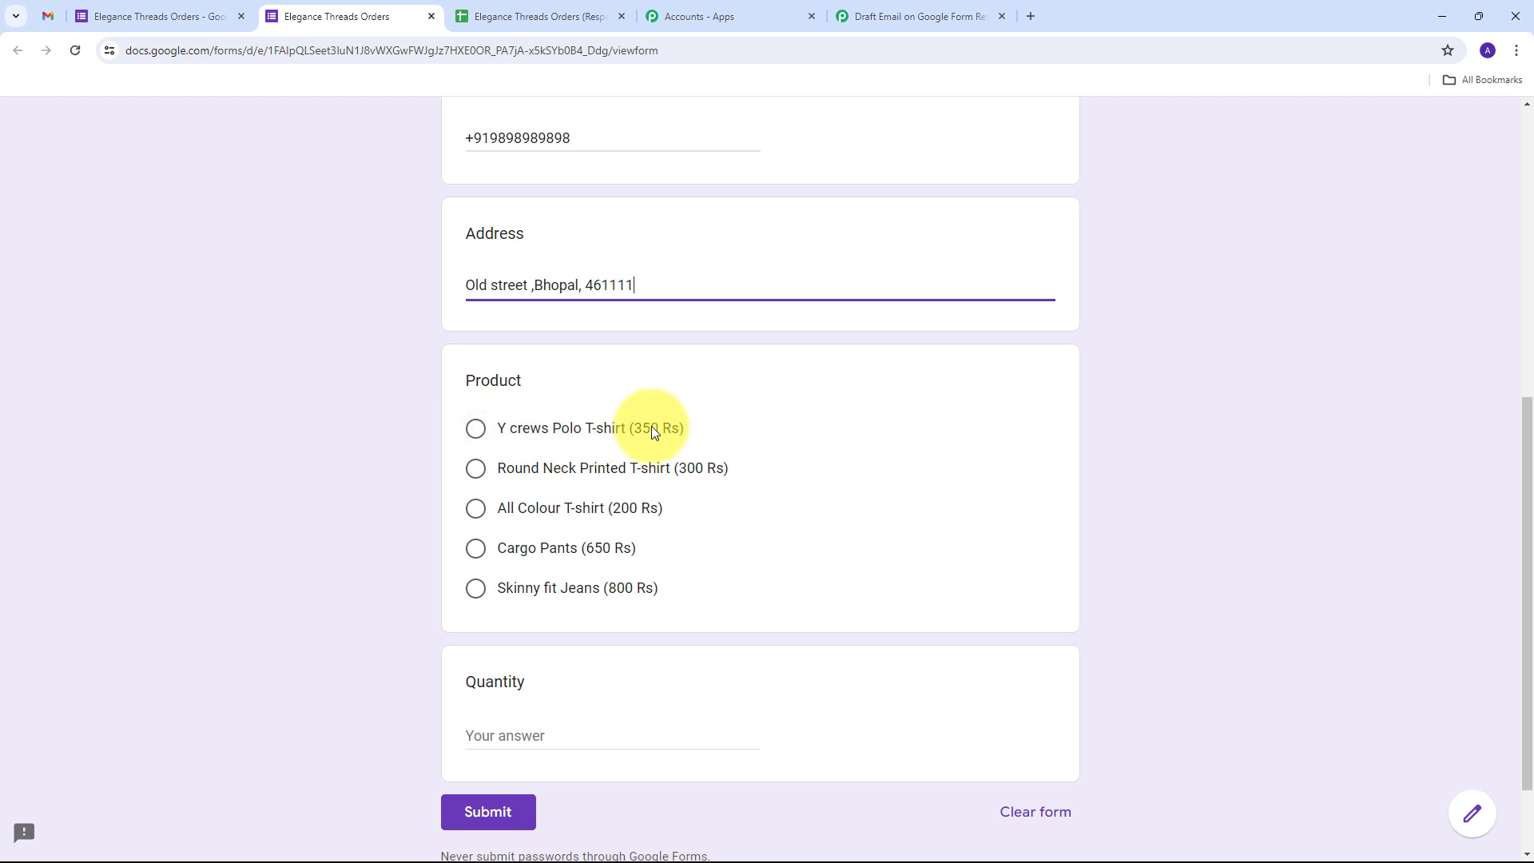
left_click(477, 431)
scroll(606, 401, "down", 2)
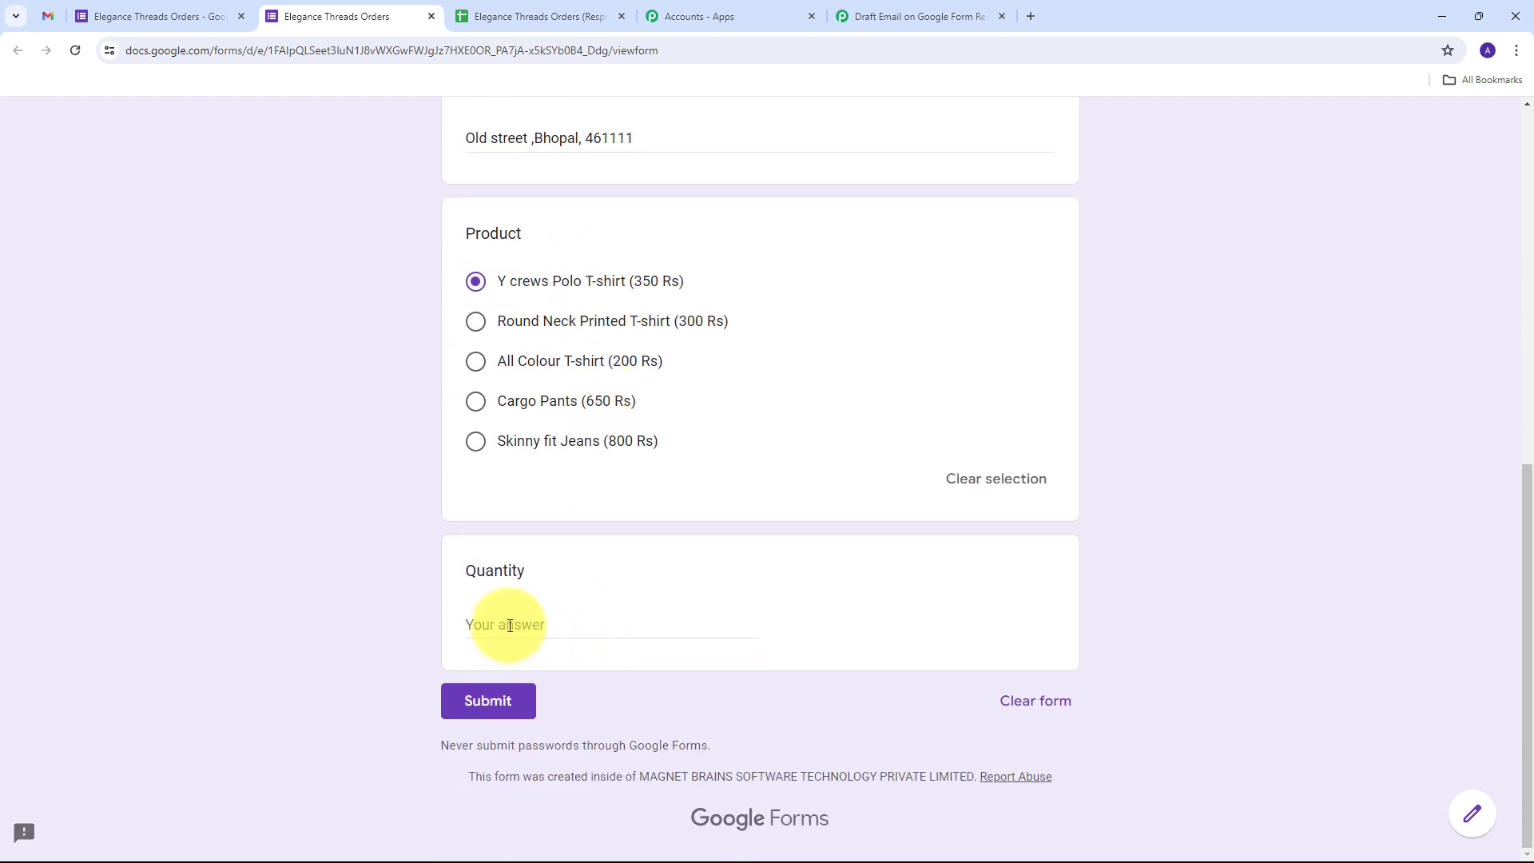
left_click(510, 625)
type("2")
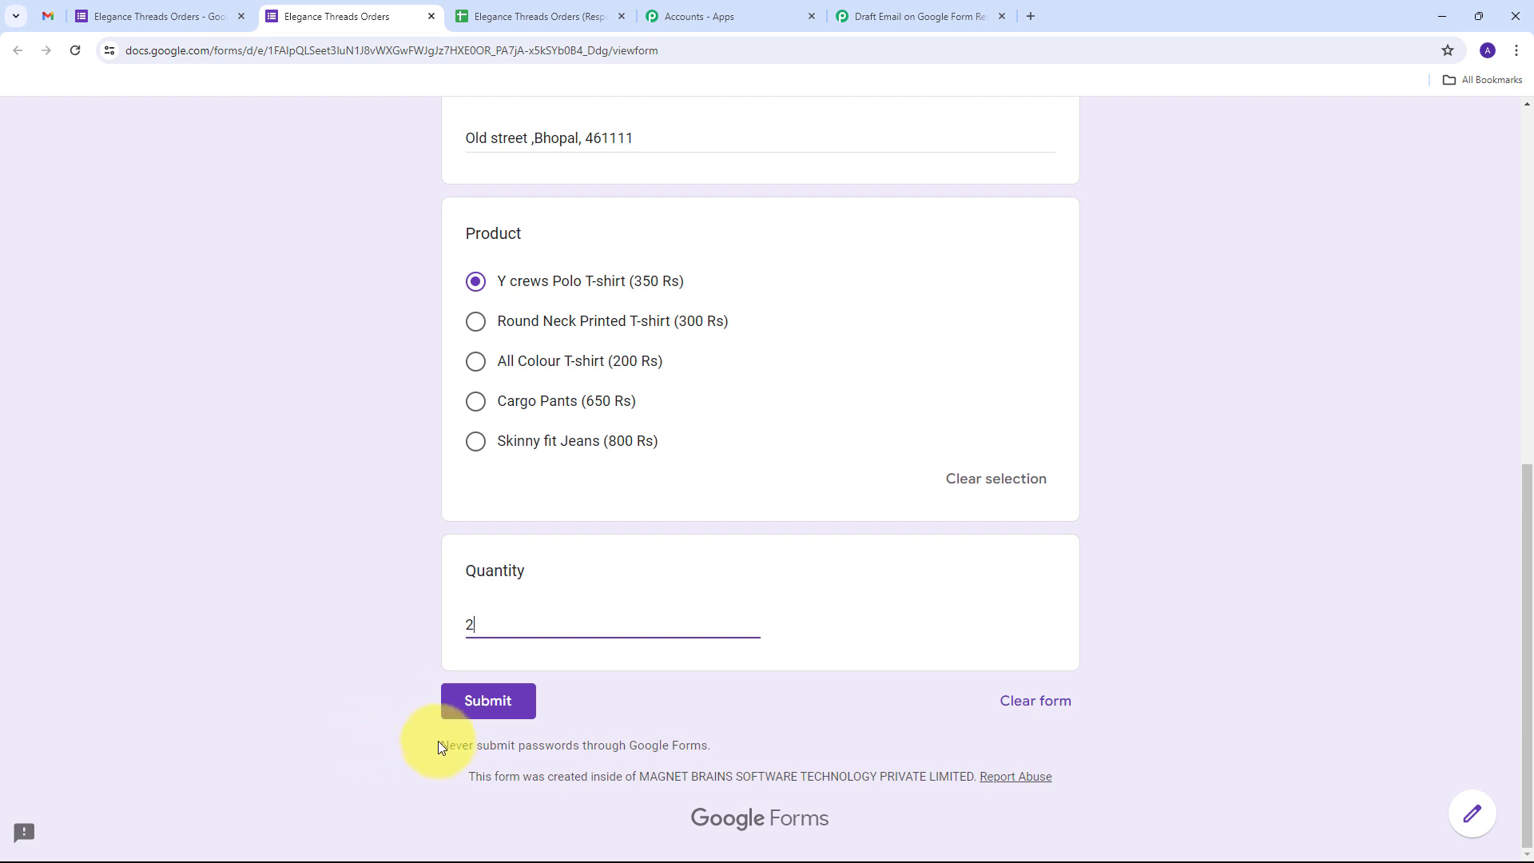
left_click(480, 702)
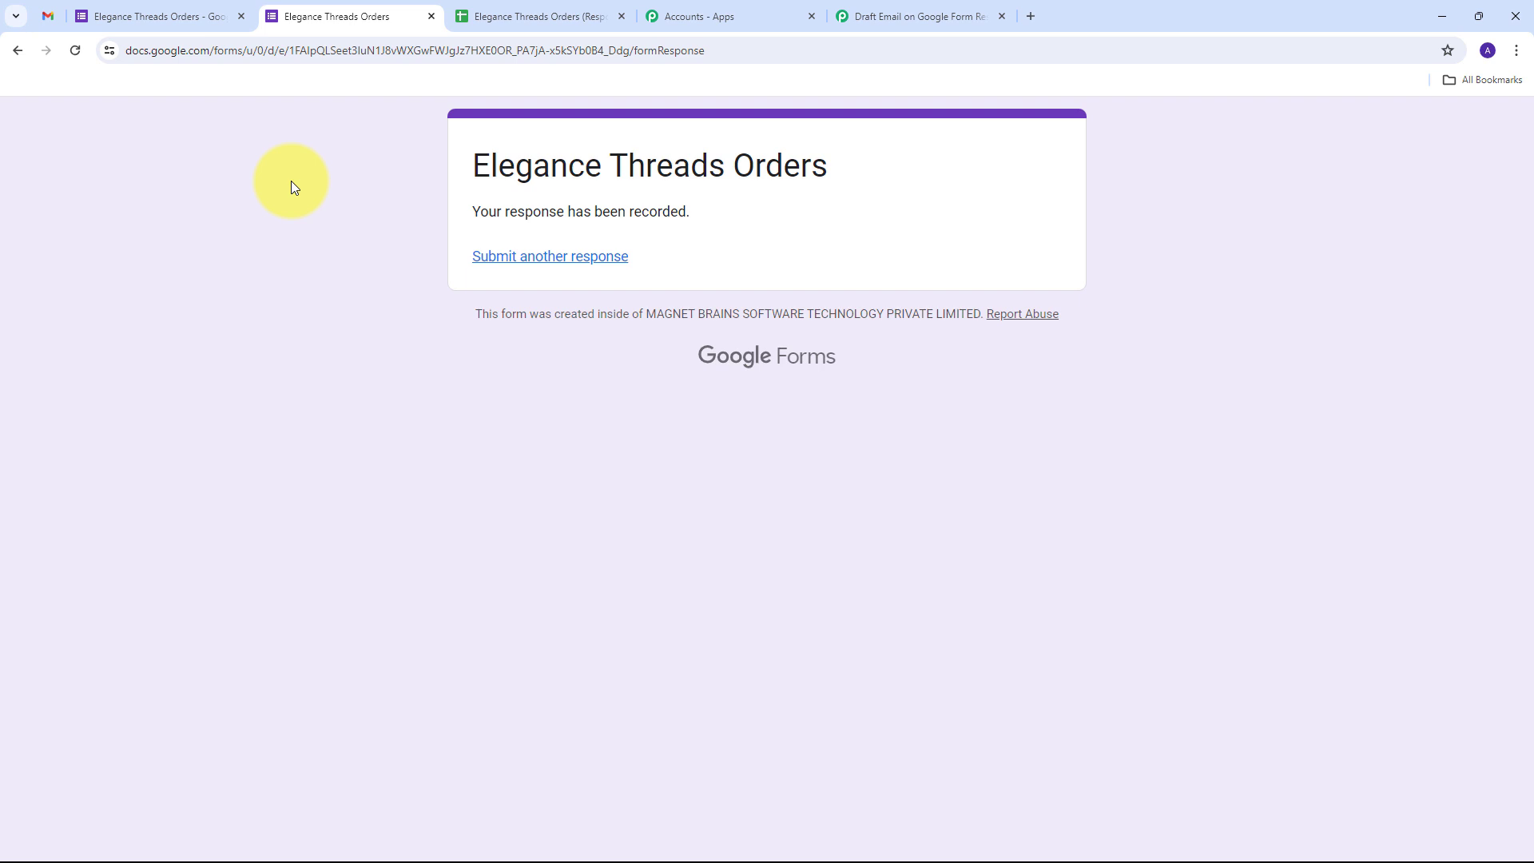
Check the Orders (Responses) sheet row 2: Y crews Polo T-shirt (350 Rs), quantity 2
left_click(499, 14)
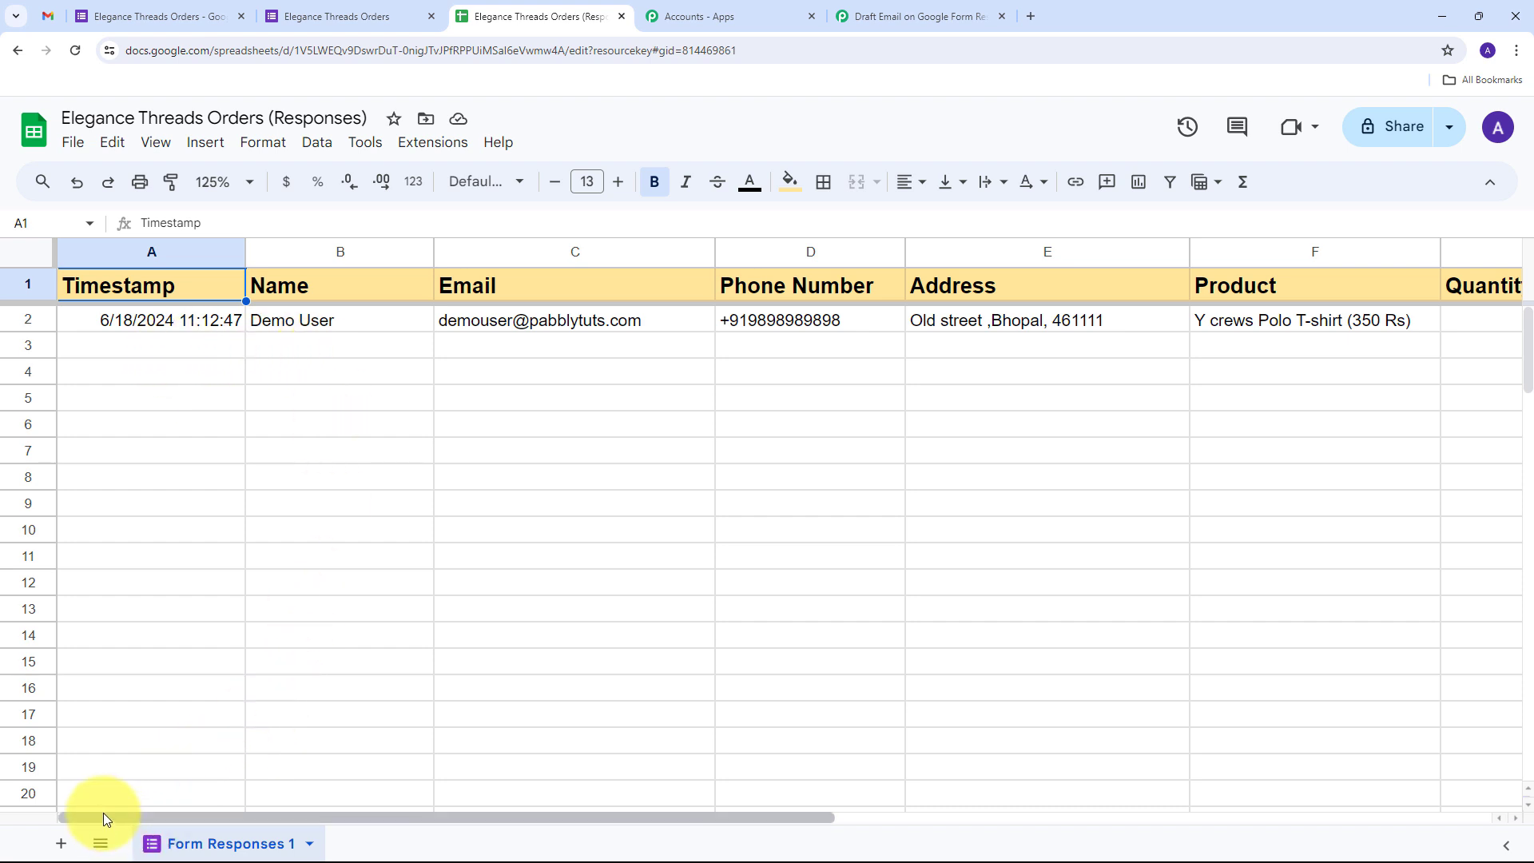
left_click(309, 323)
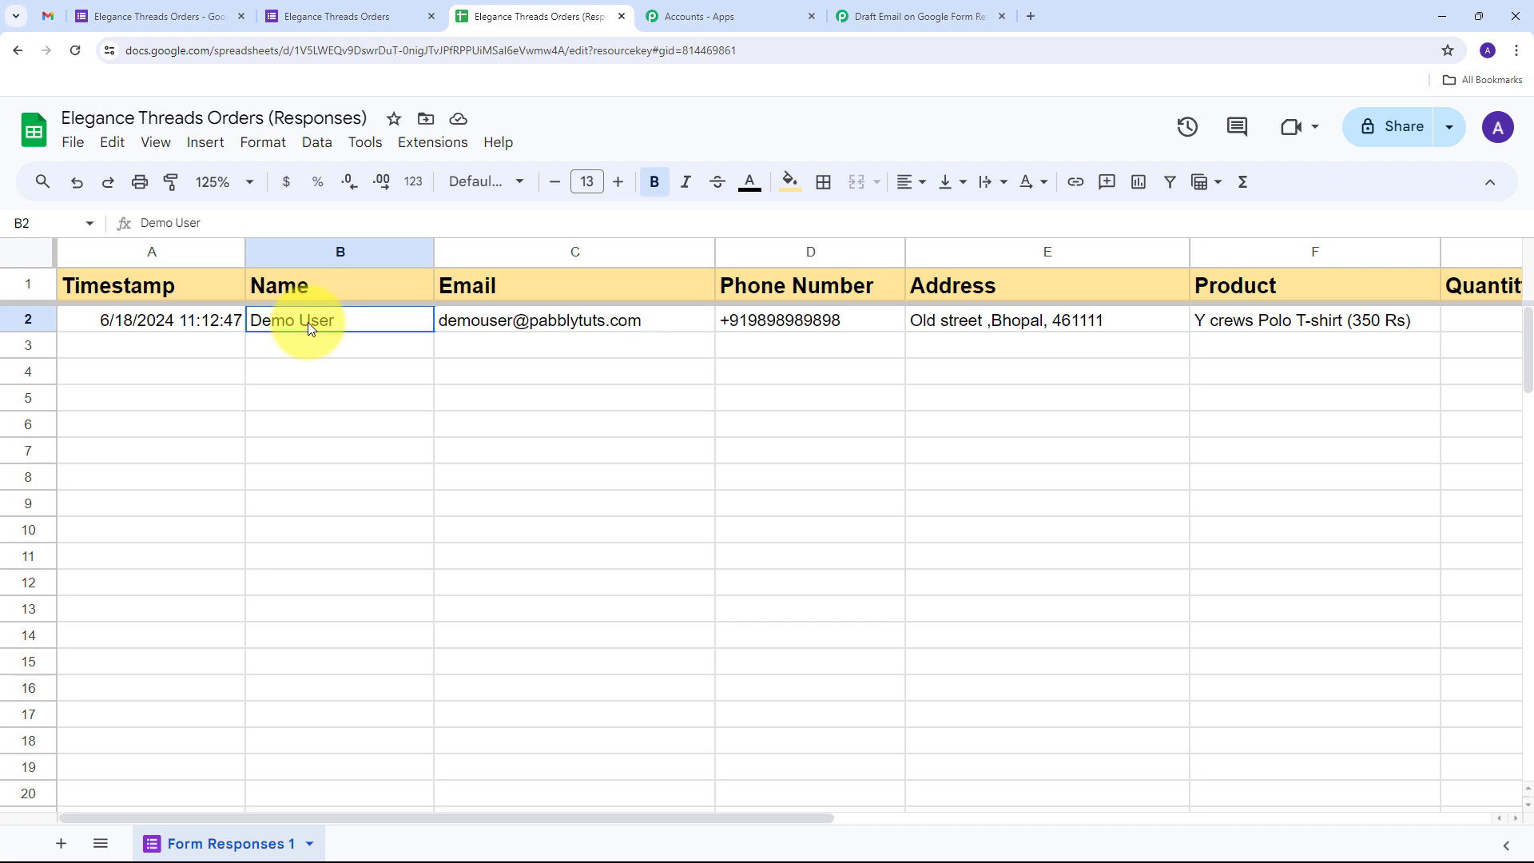
left_click(480, 320)
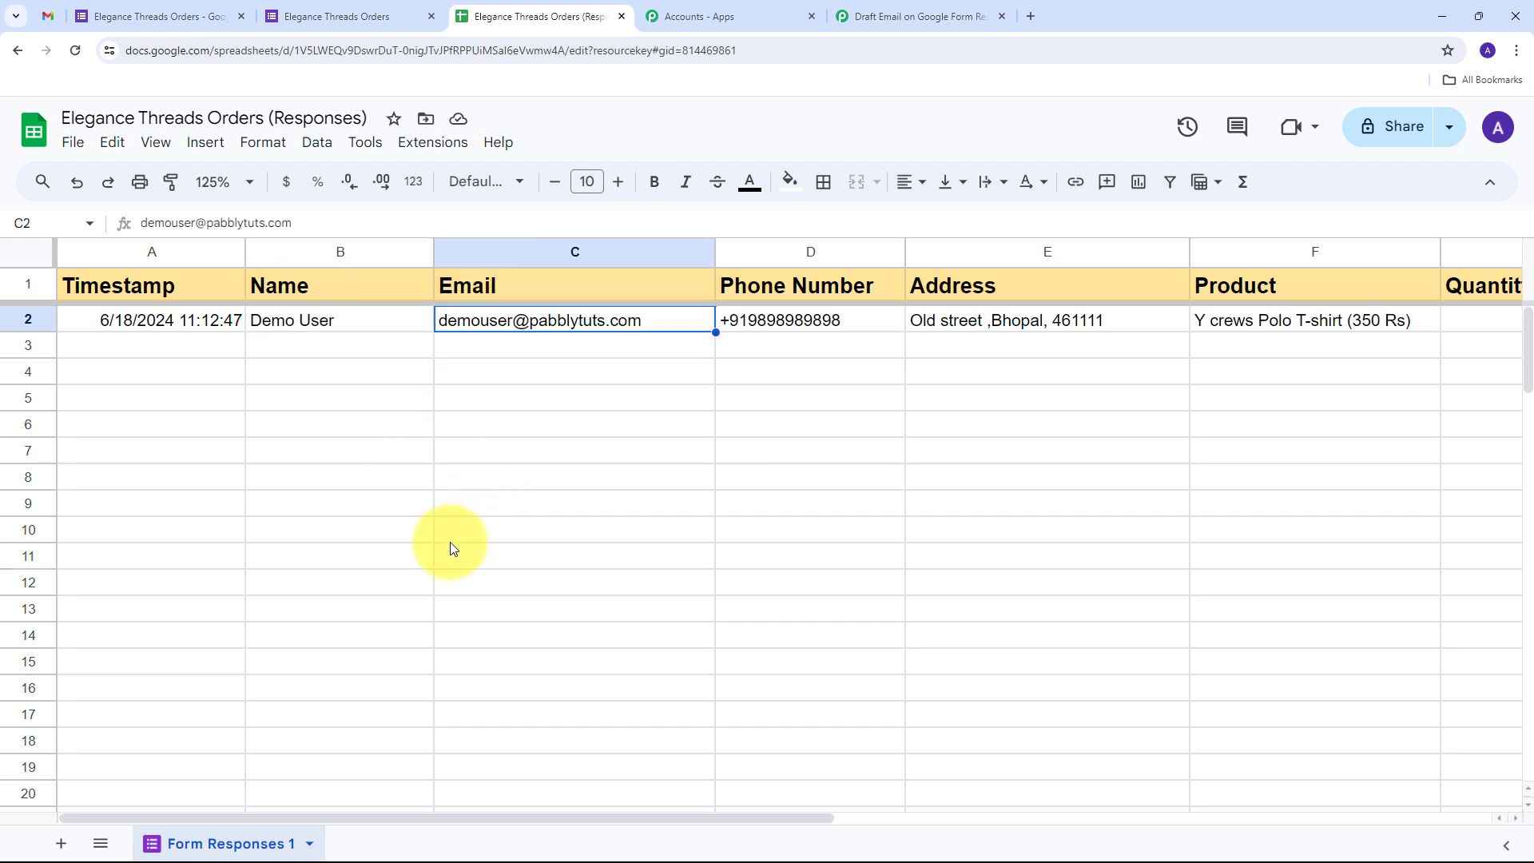
left_click_drag(396, 819, 595, 819)
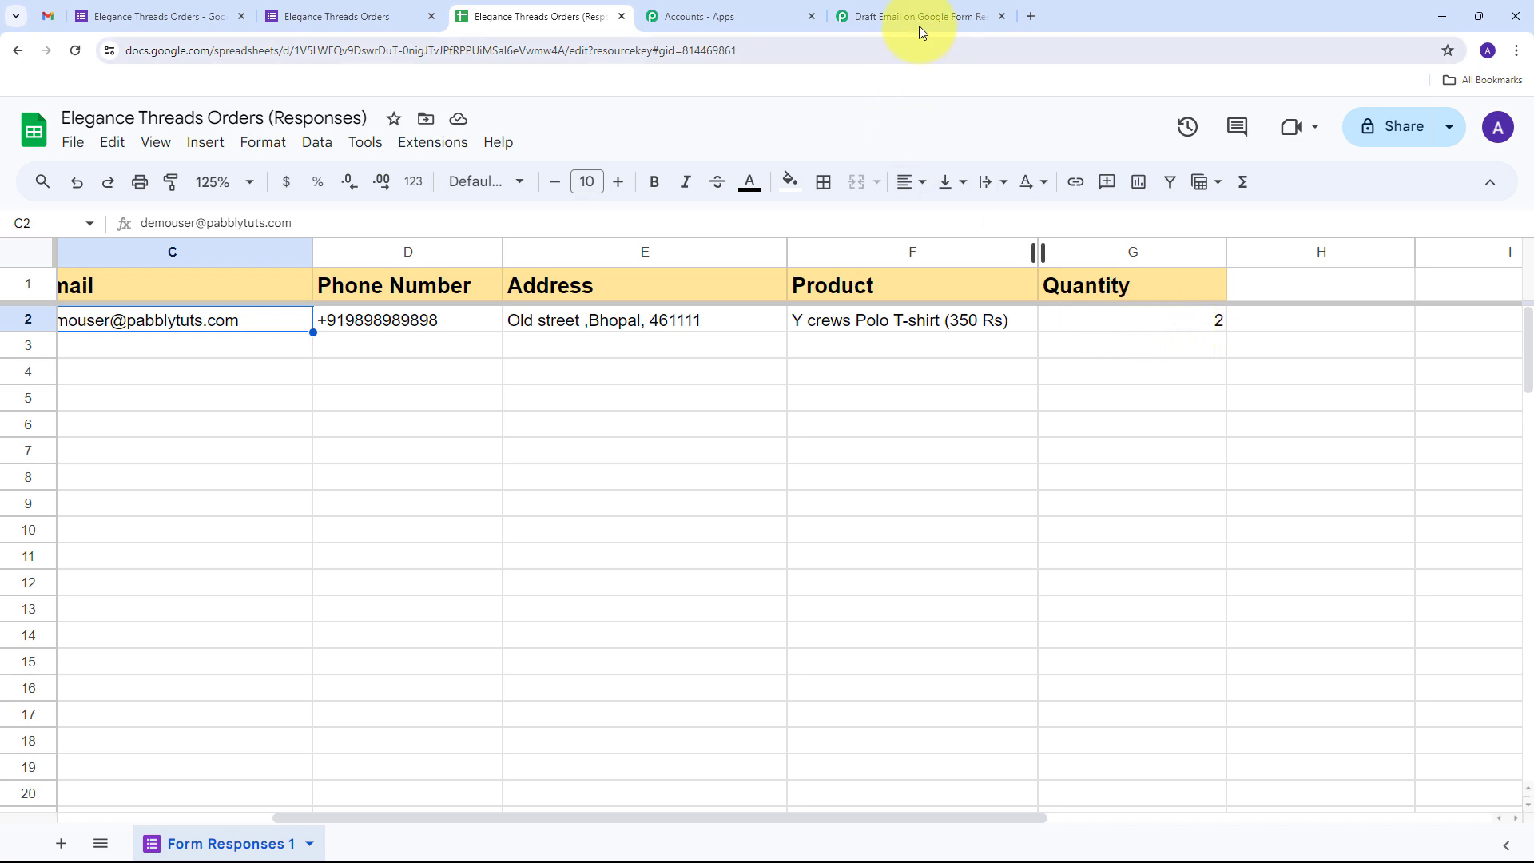
In the workflow's Response Received data, review the captured TriggerColumn value G and spreadsheet name
left_click(908, 6)
scroll(688, 240, "down", 6)
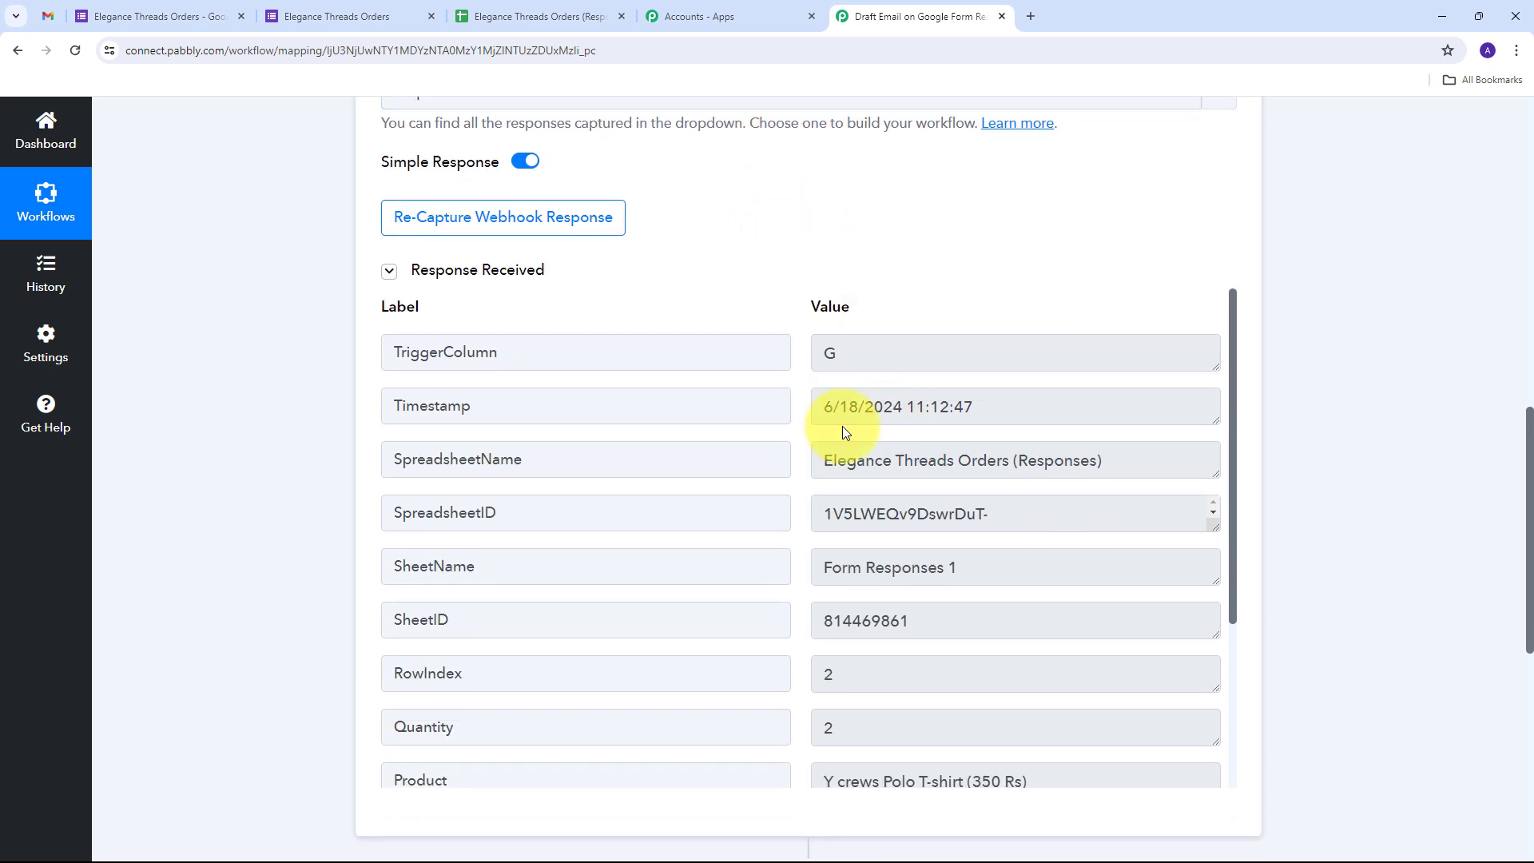
scroll(843, 425, "down", 3)
scroll(842, 425, "up", 3)
left_click(868, 362)
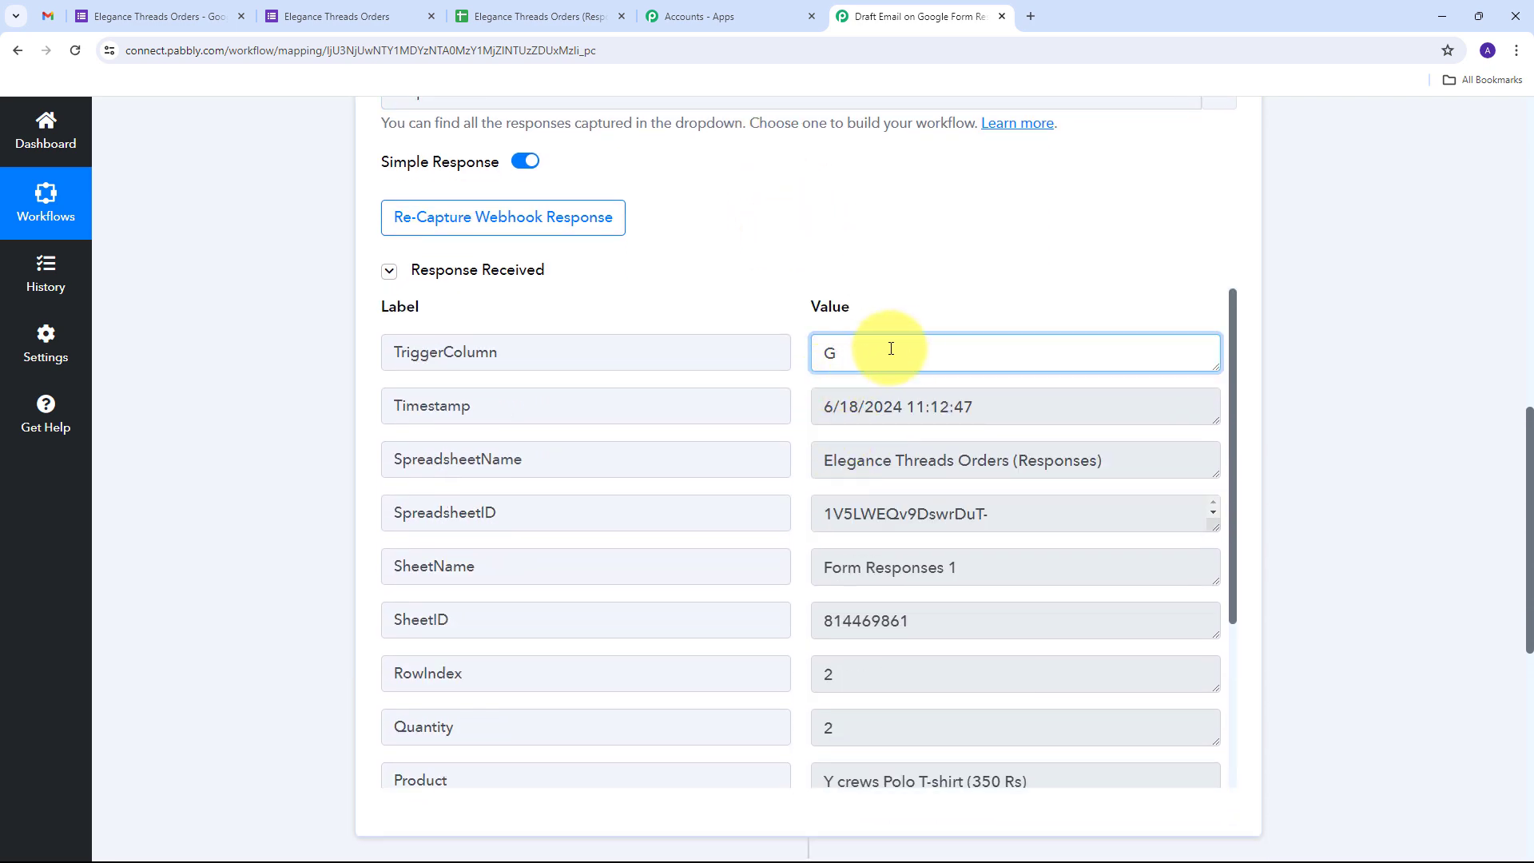
left_click_drag(901, 350, 642, 367)
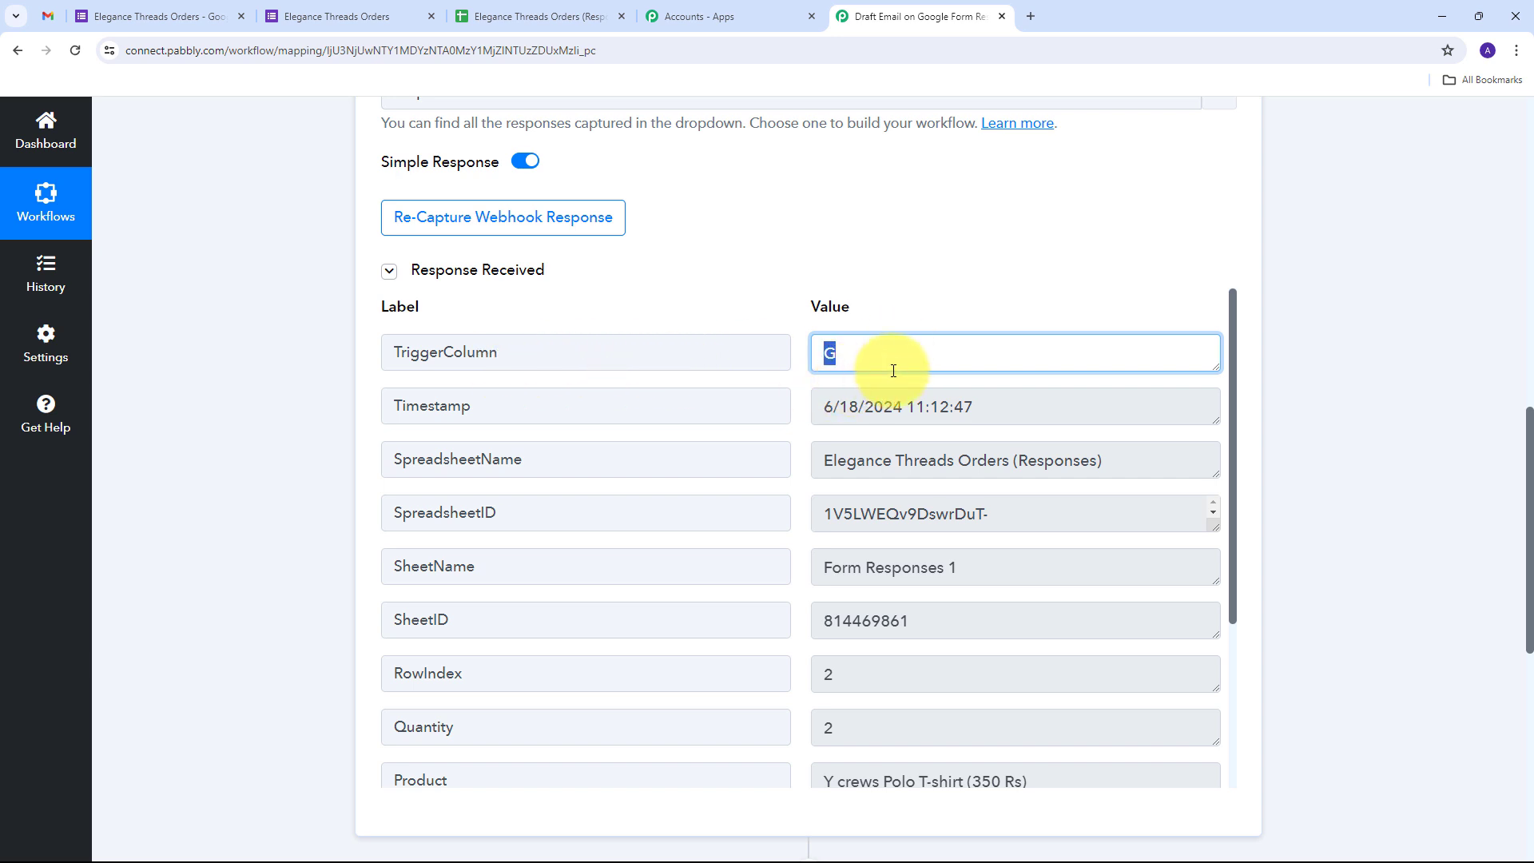
scroll(891, 370, "down", 1)
left_click_drag(1180, 381, 623, 411)
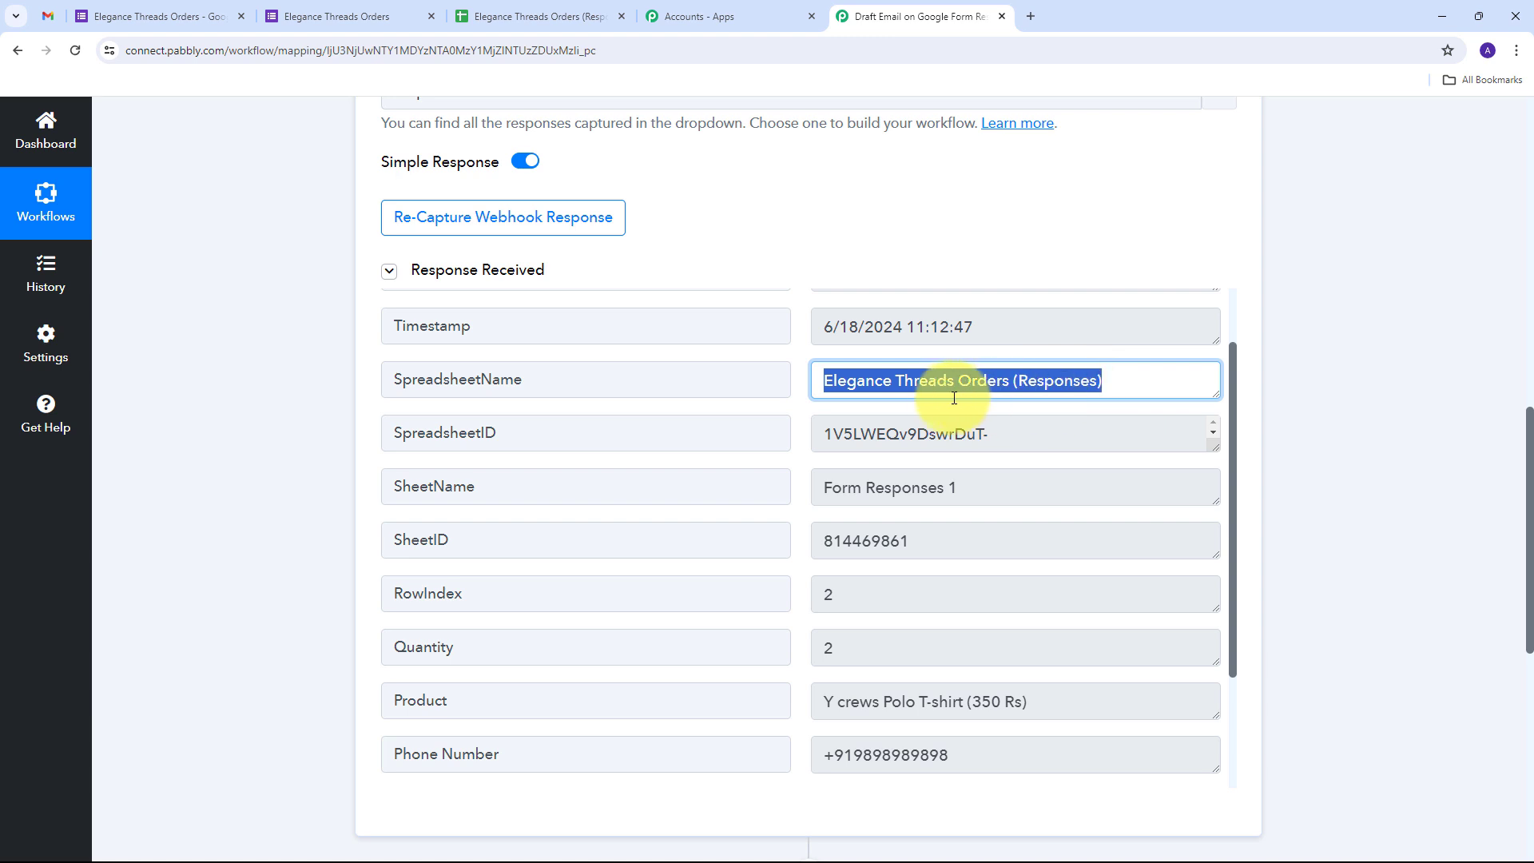
scroll(932, 404, "down", 2)
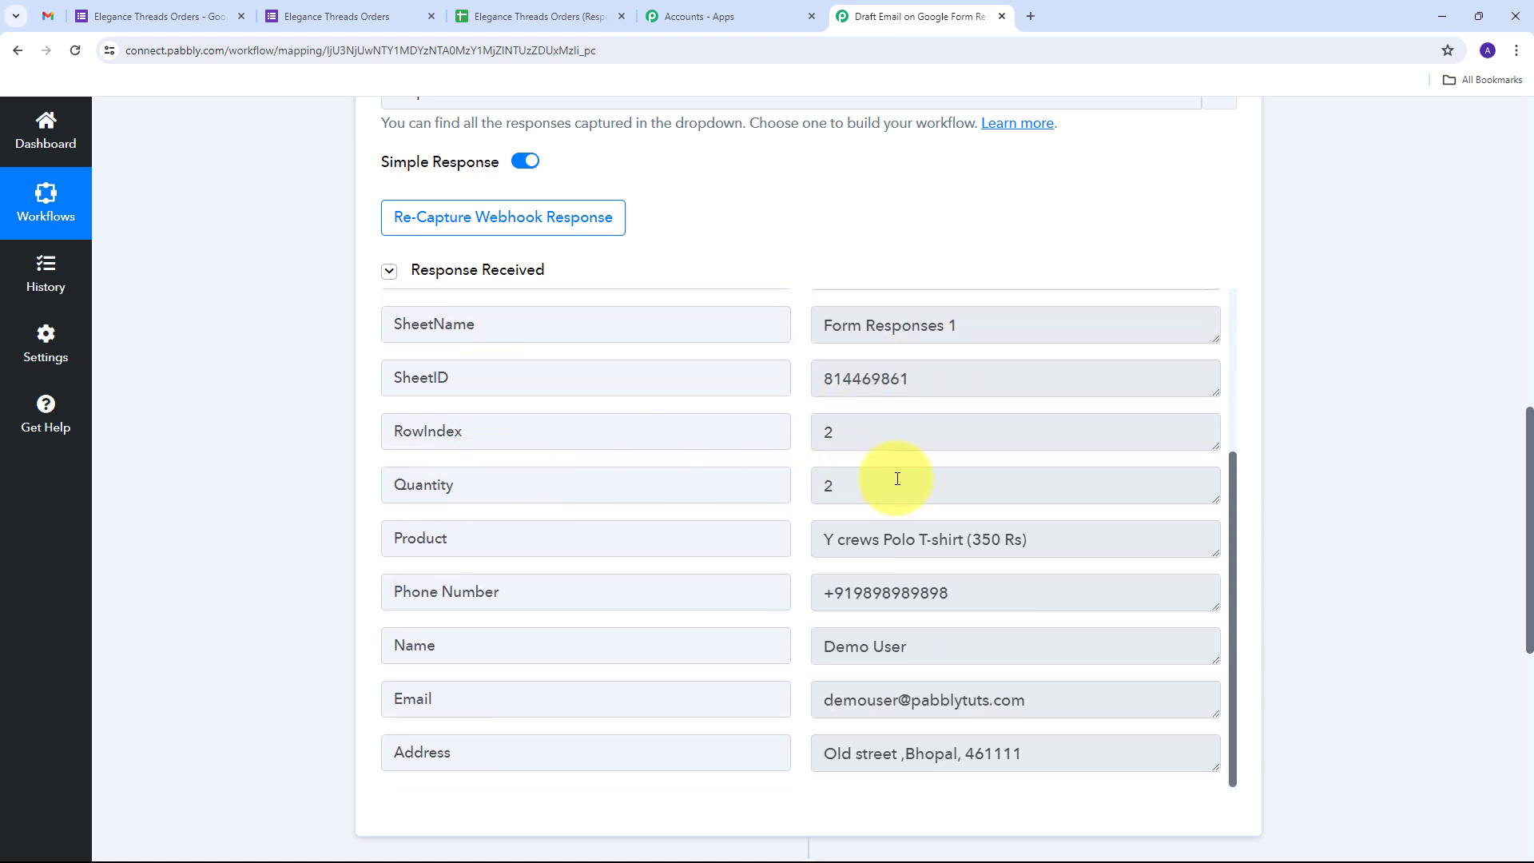
Verify the captured quantity 2, product, name, email and full address values
left_click_drag(897, 482, 624, 479)
left_click_drag(1158, 548, 674, 568)
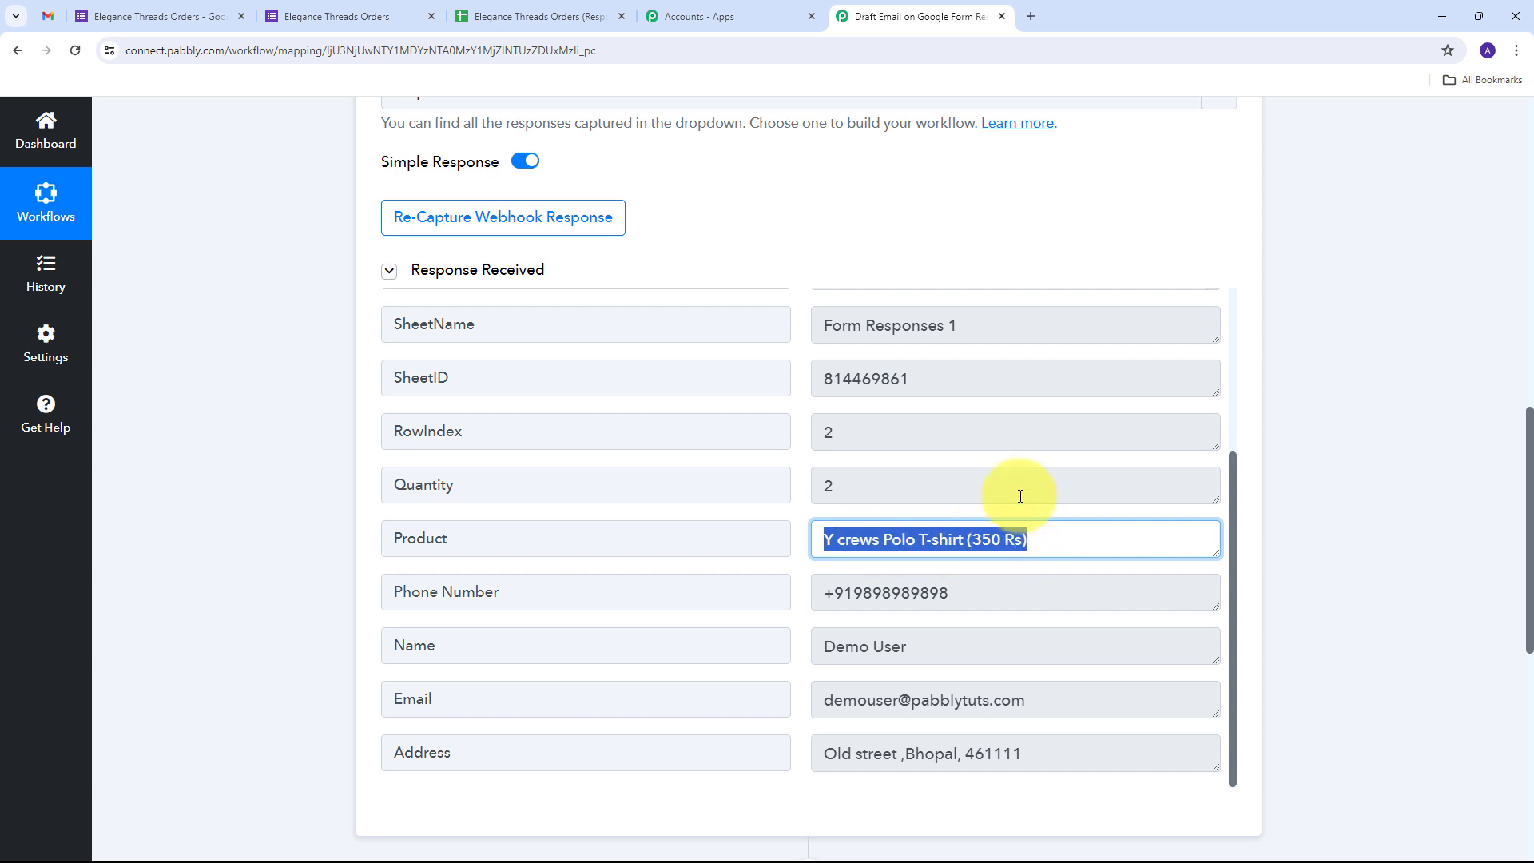
scroll(1021, 496, "down", 2)
left_click_drag(999, 436, 469, 438)
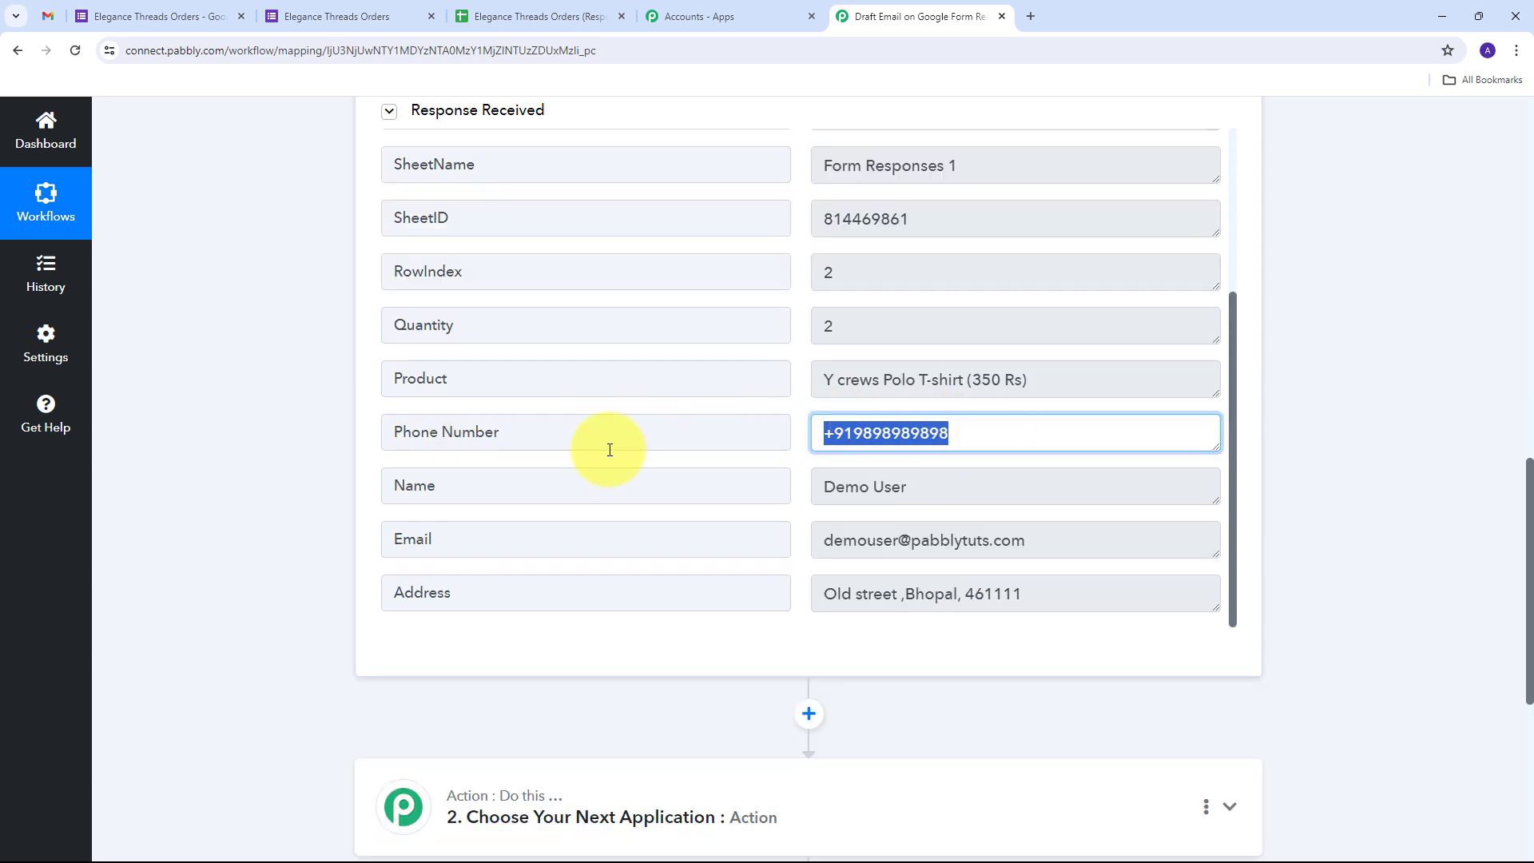
left_click_drag(963, 497, 627, 530)
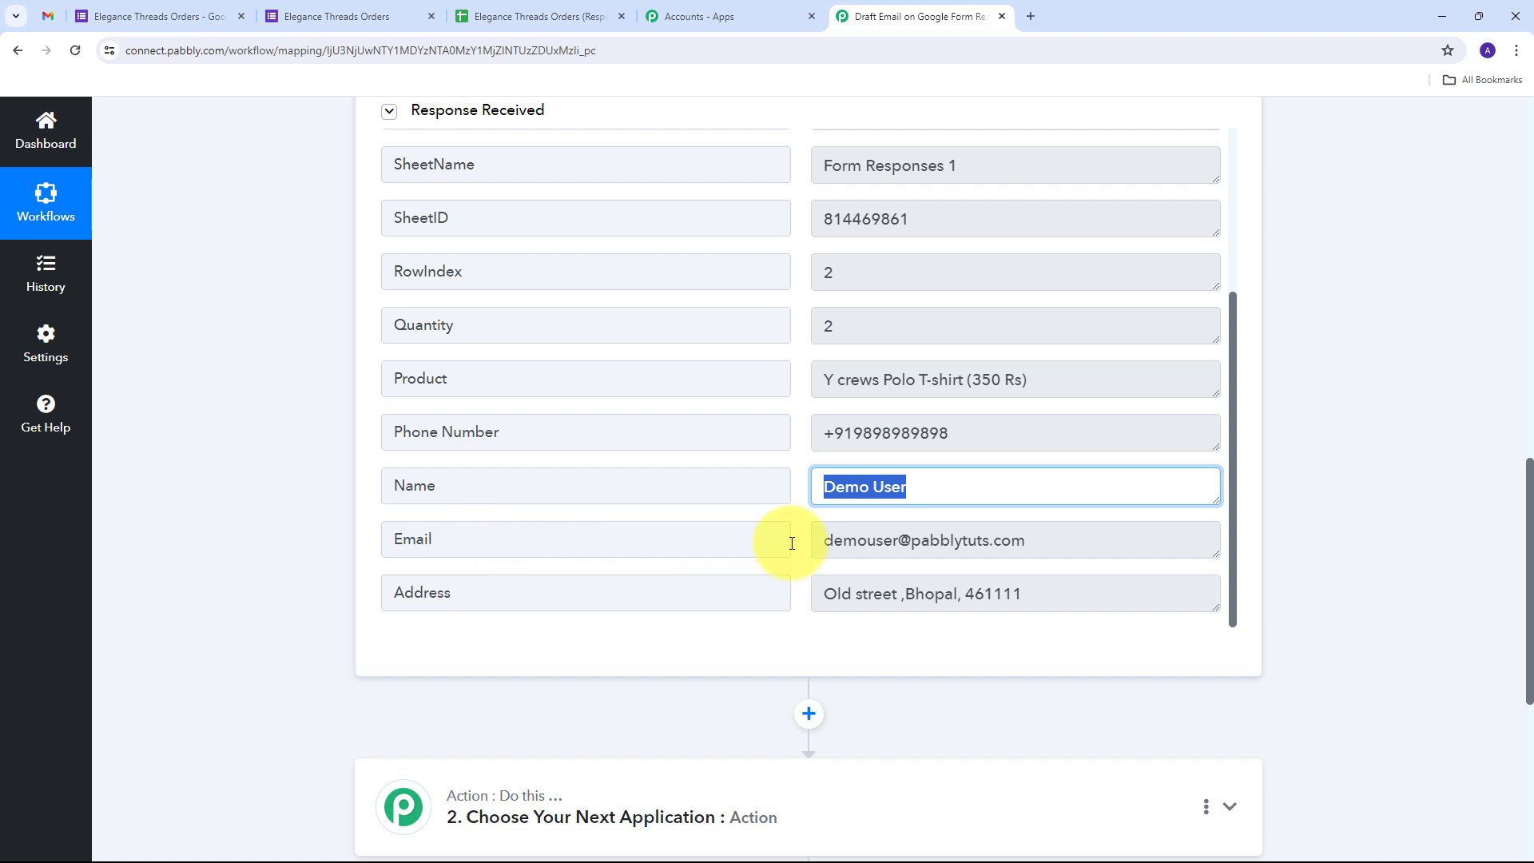
left_click_drag(1031, 546, 734, 552)
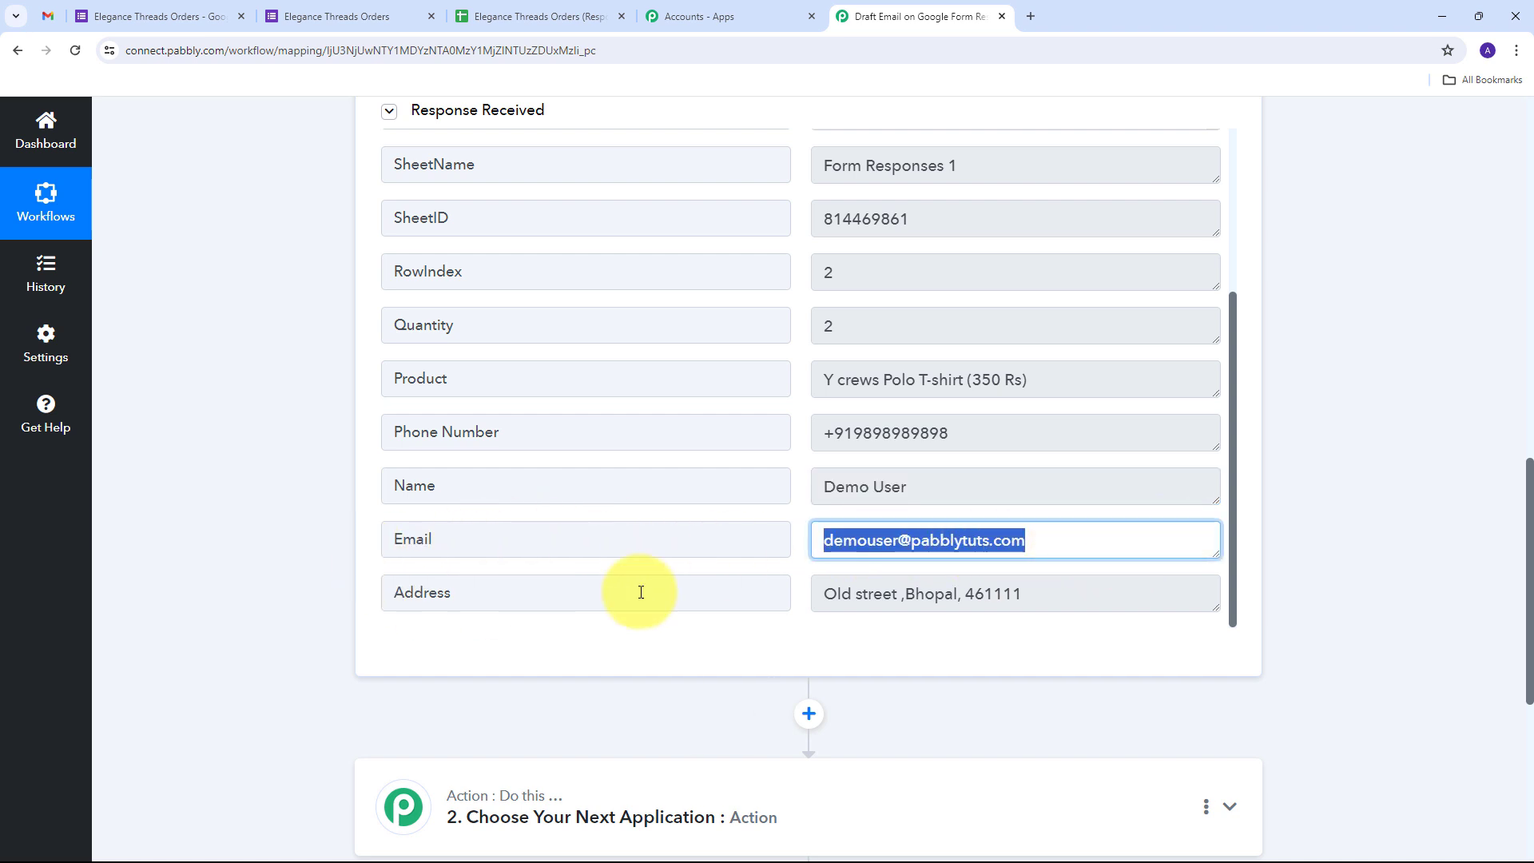
left_click(918, 592)
triple_click(918, 592)
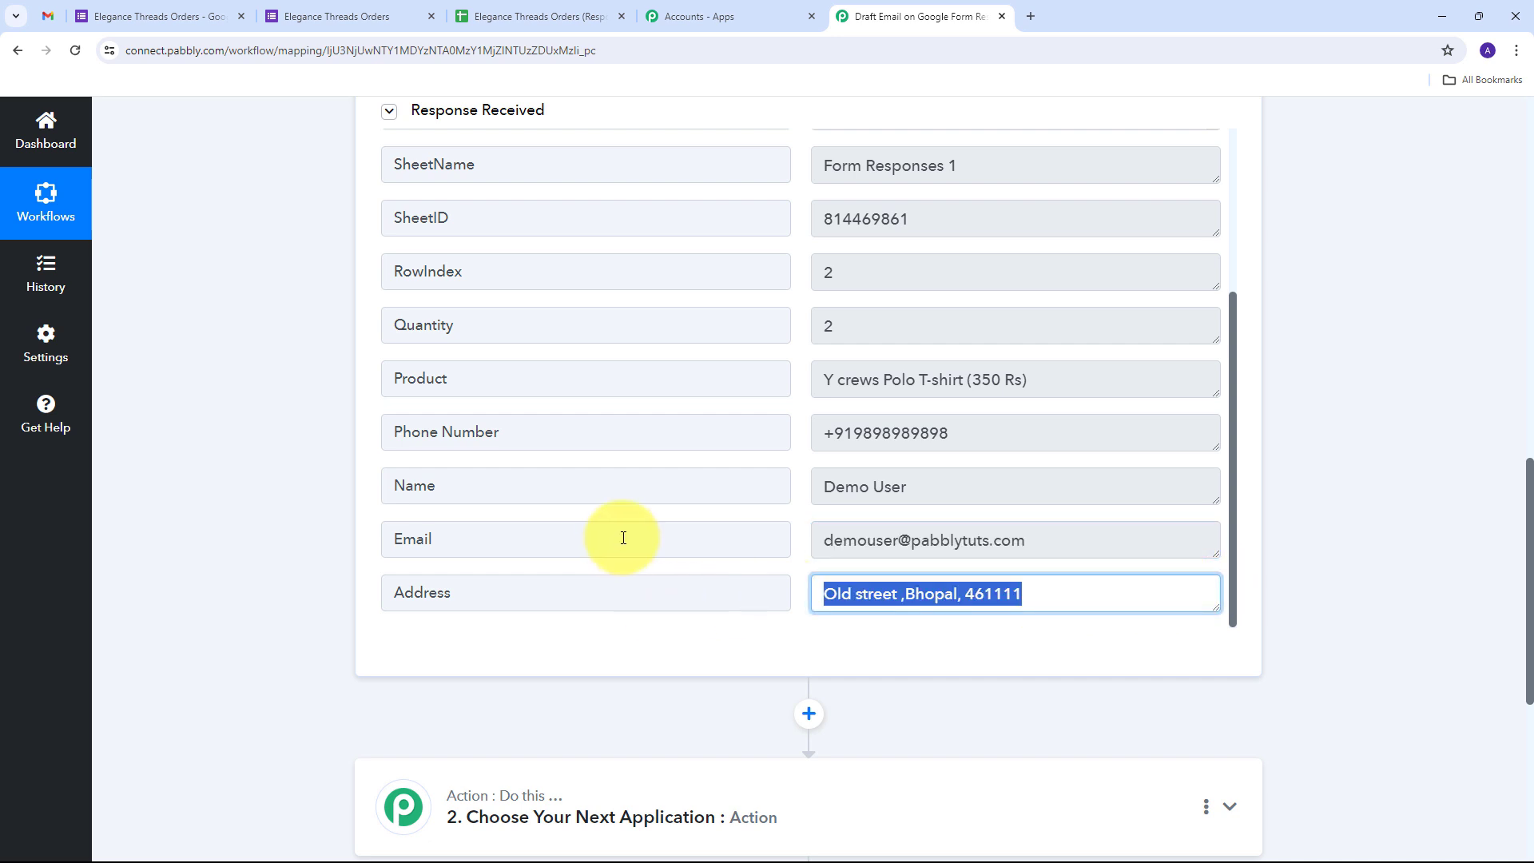
scroll(745, 511, "up", 3)
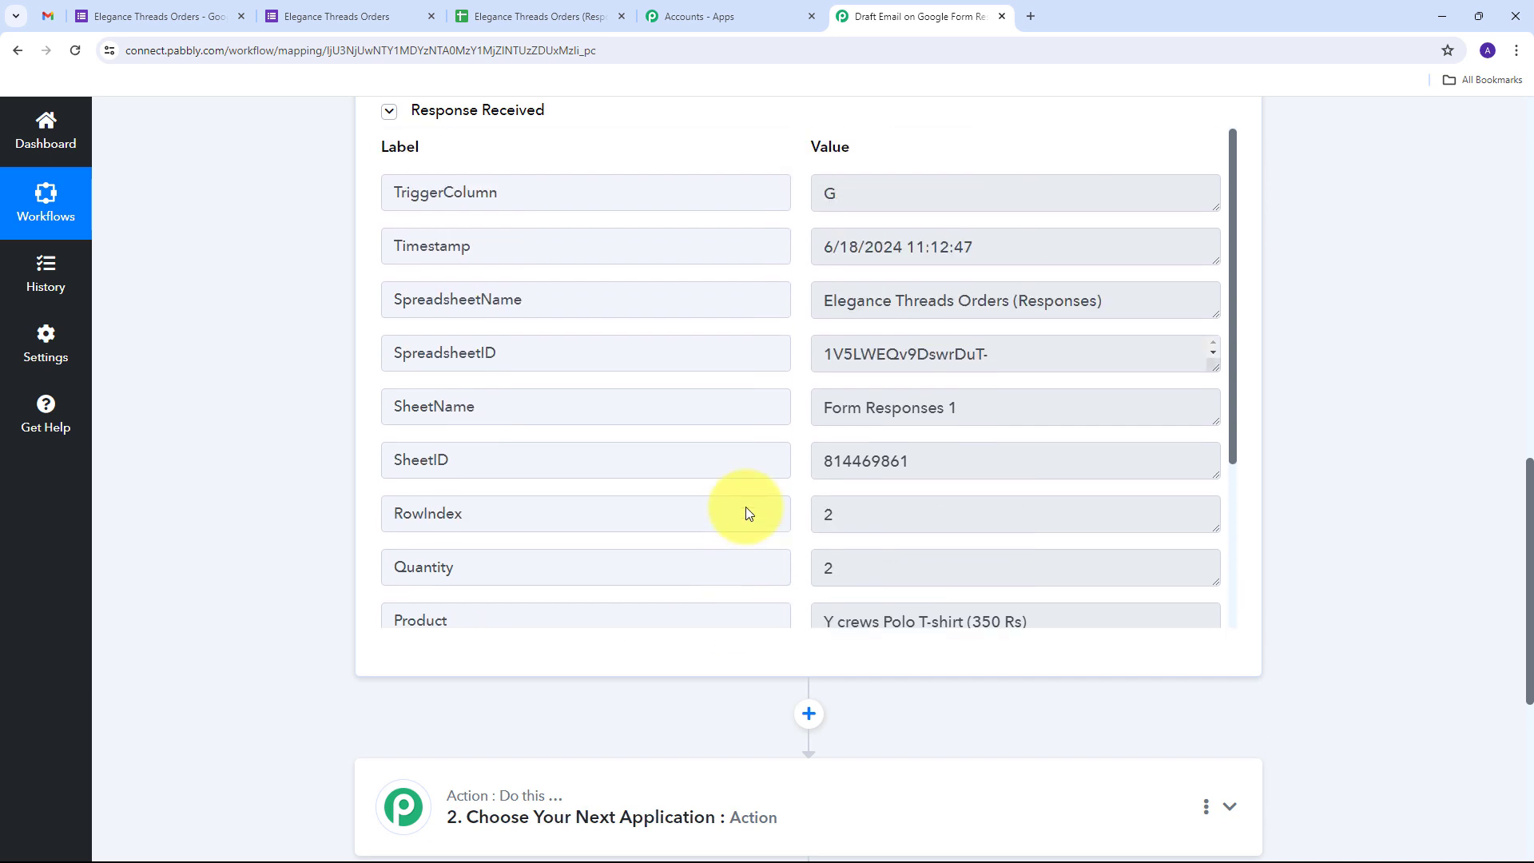
scroll(746, 511, "down", 3)
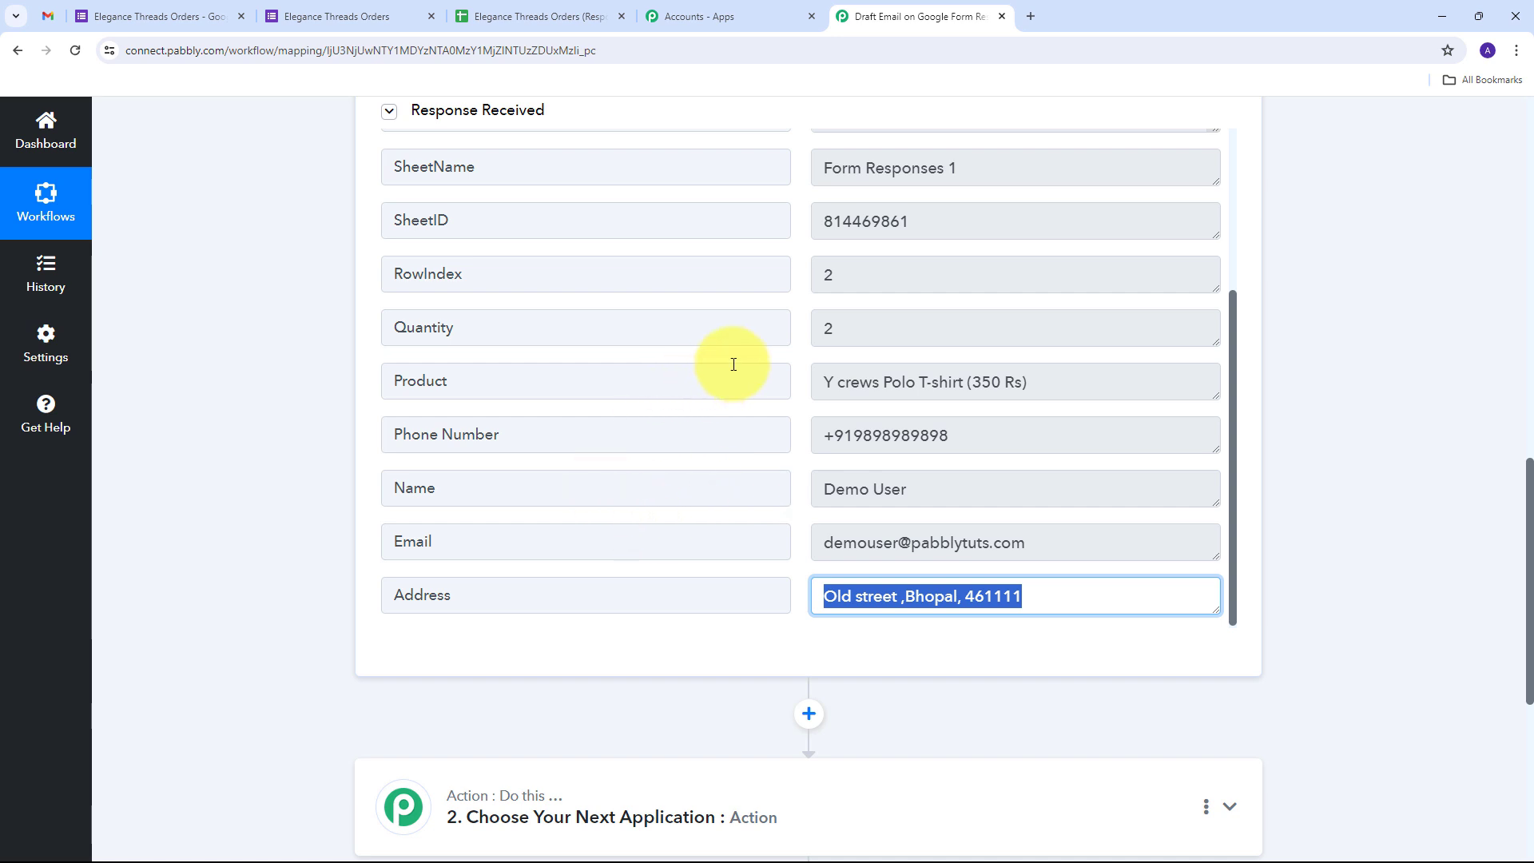
scroll(318, 433, "down", 6)
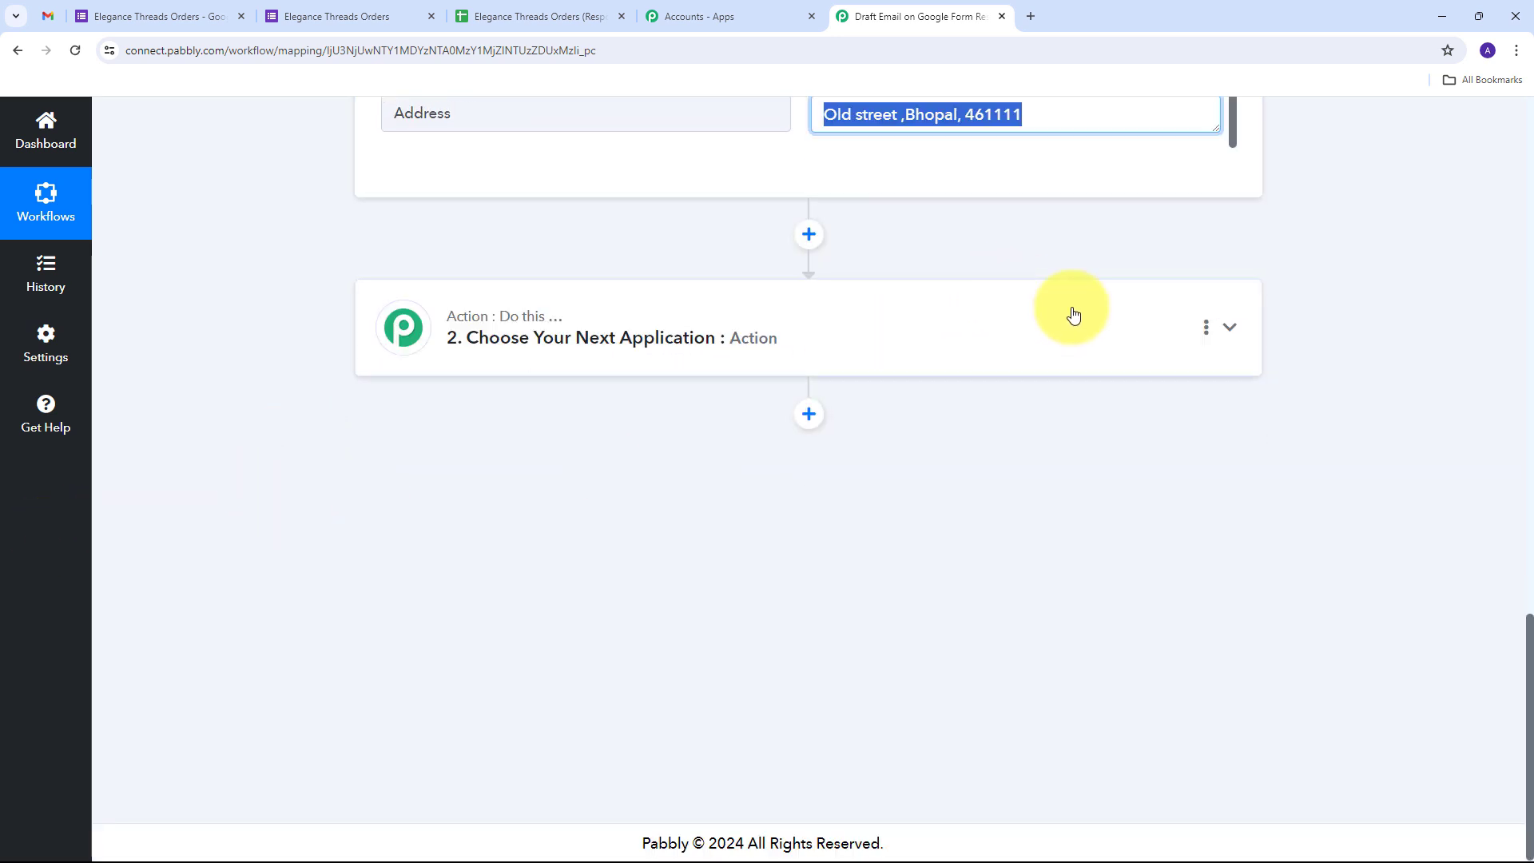
Set the second workflow step to the Gmail app with the Create Draft action event
left_click(1231, 331)
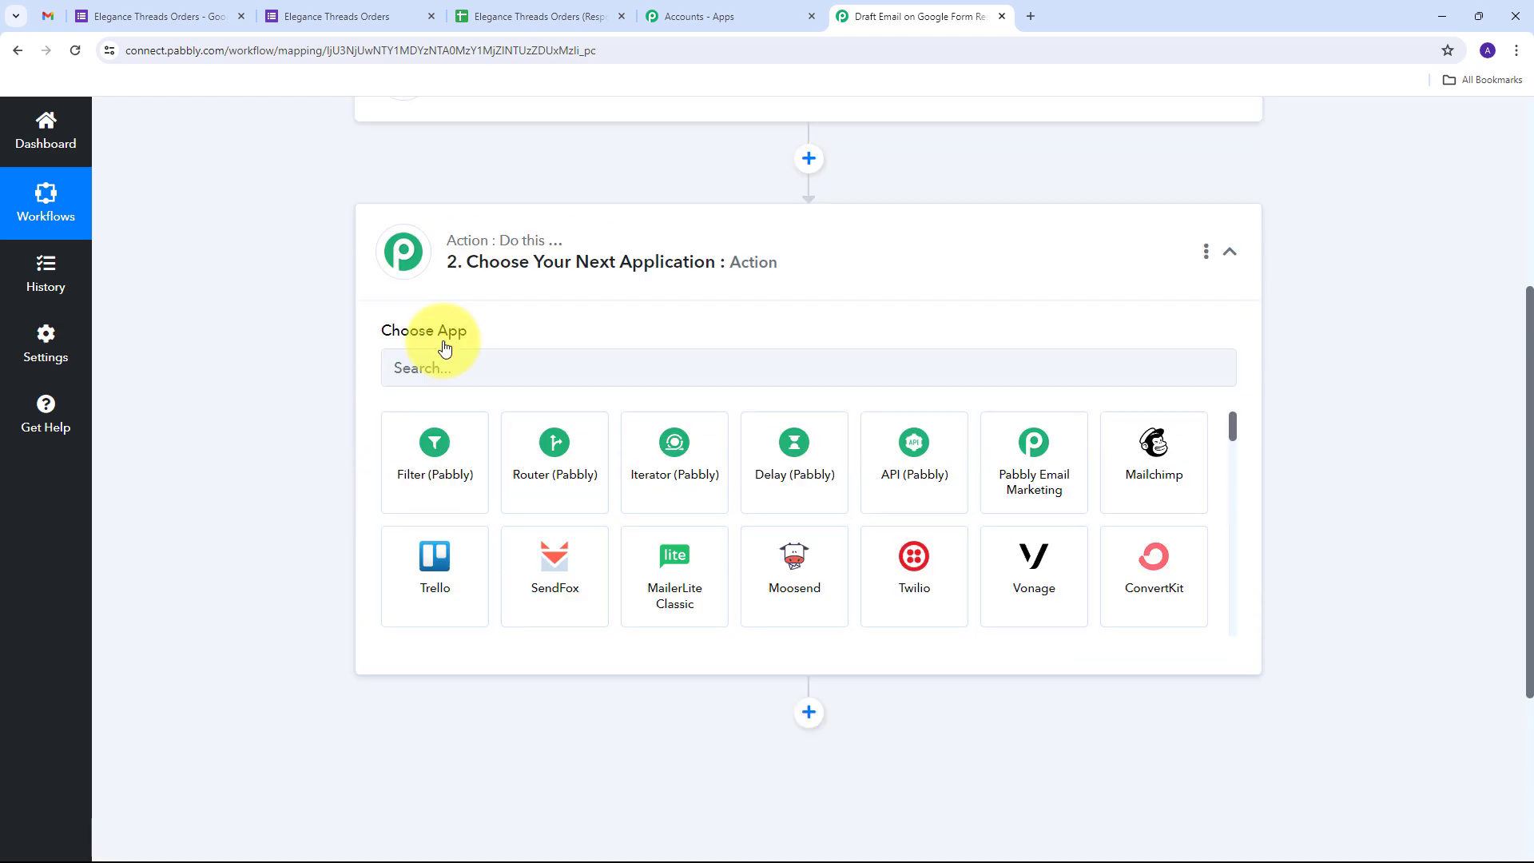
left_click(449, 436)
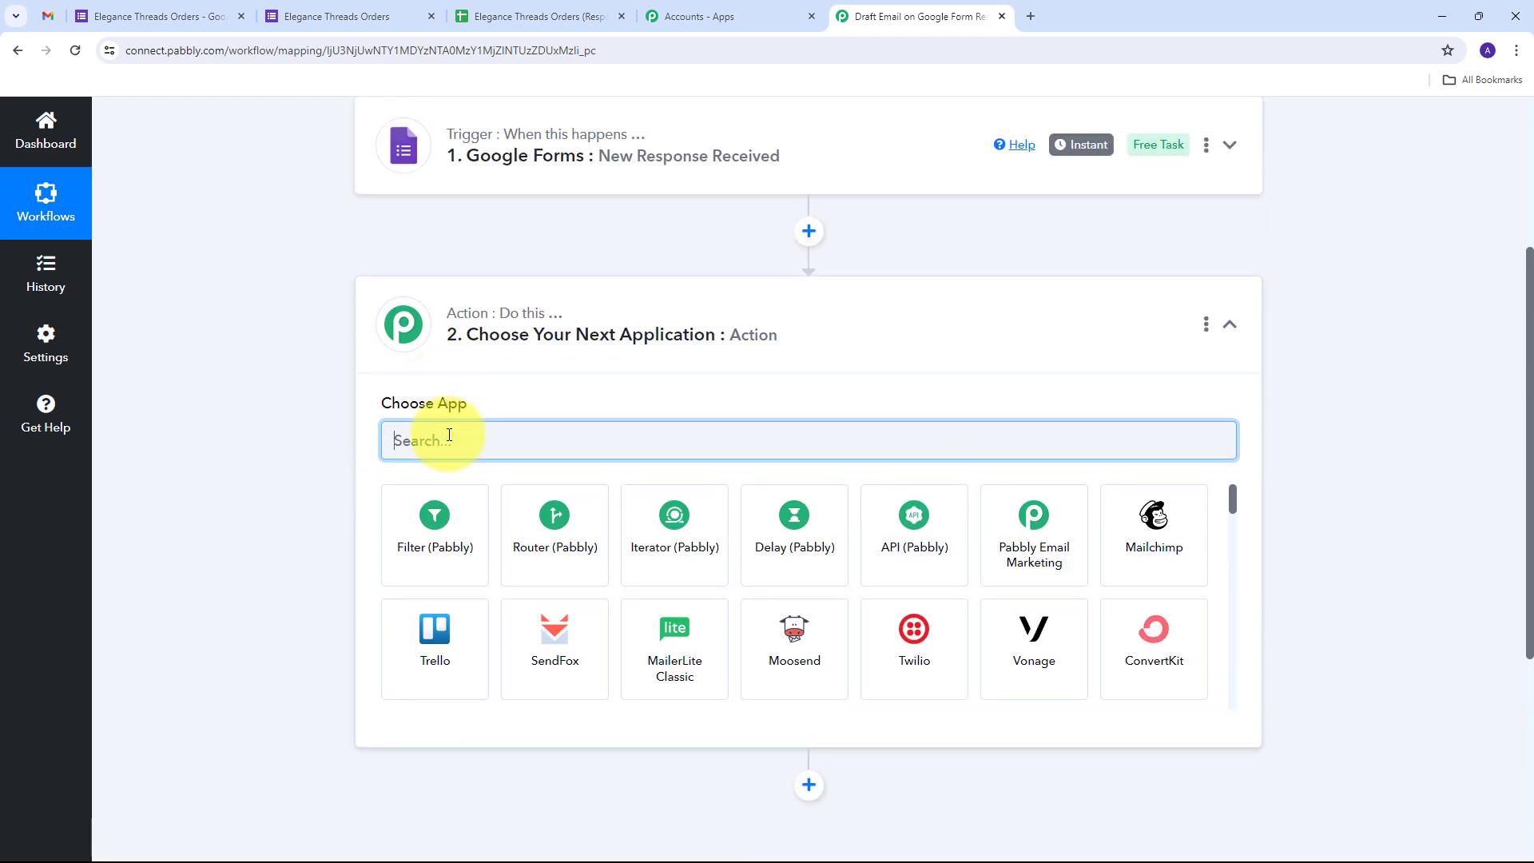
type("Gmail")
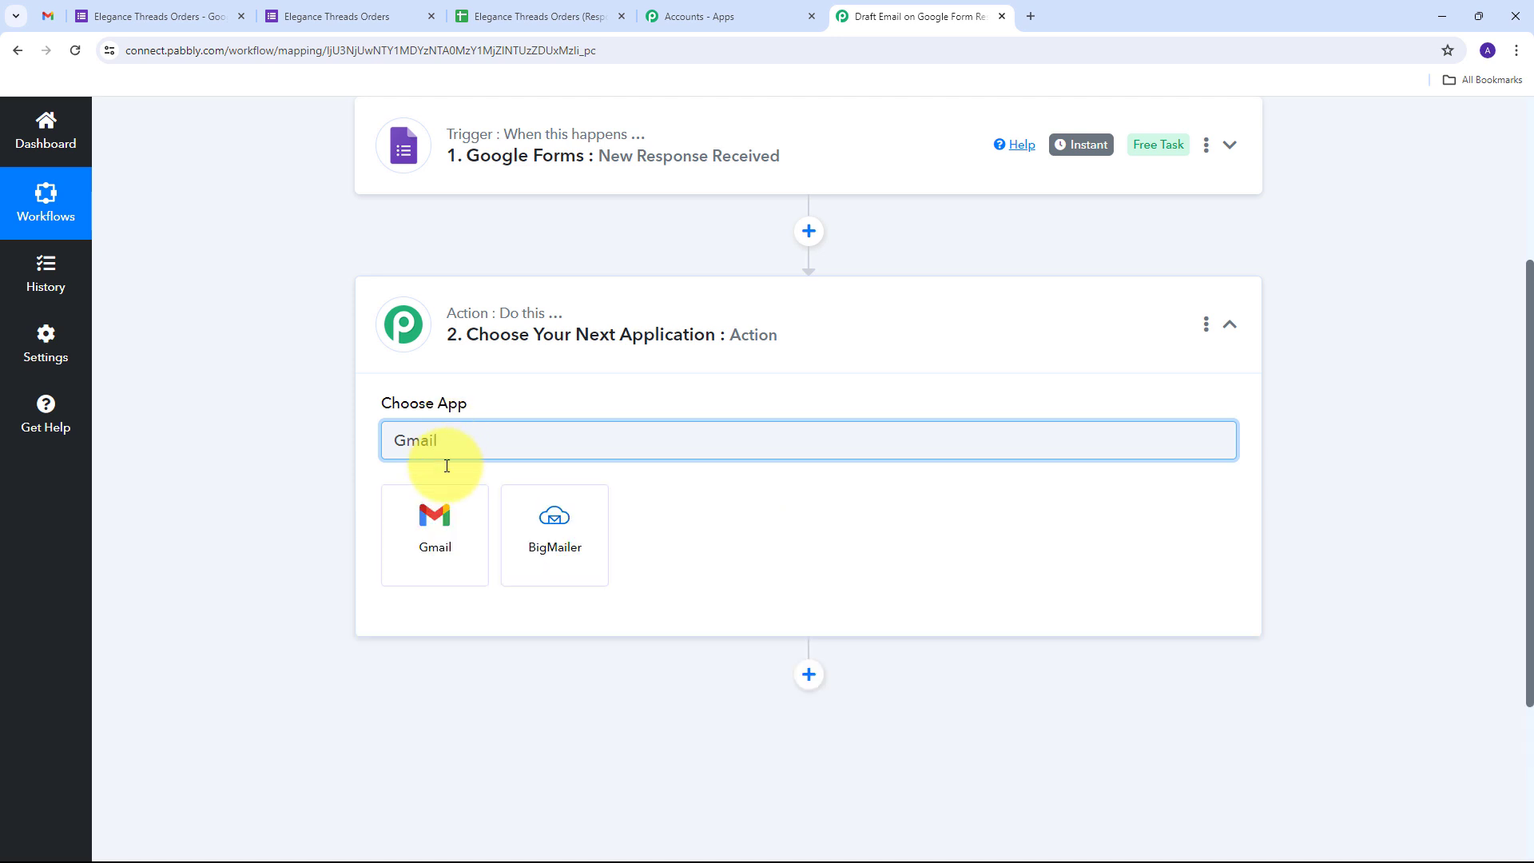
left_click(441, 538)
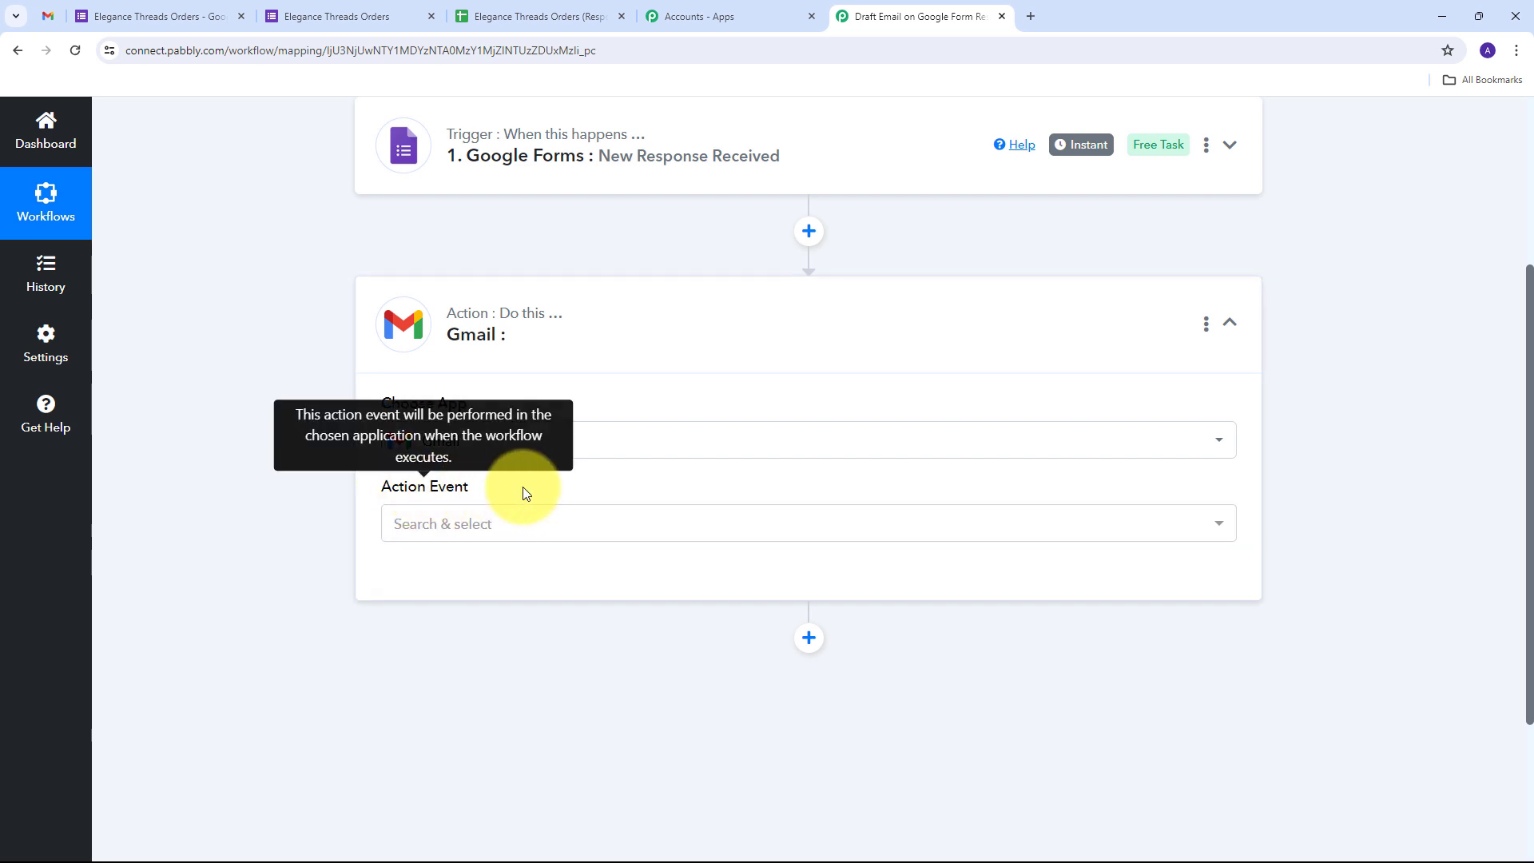
left_click(785, 523)
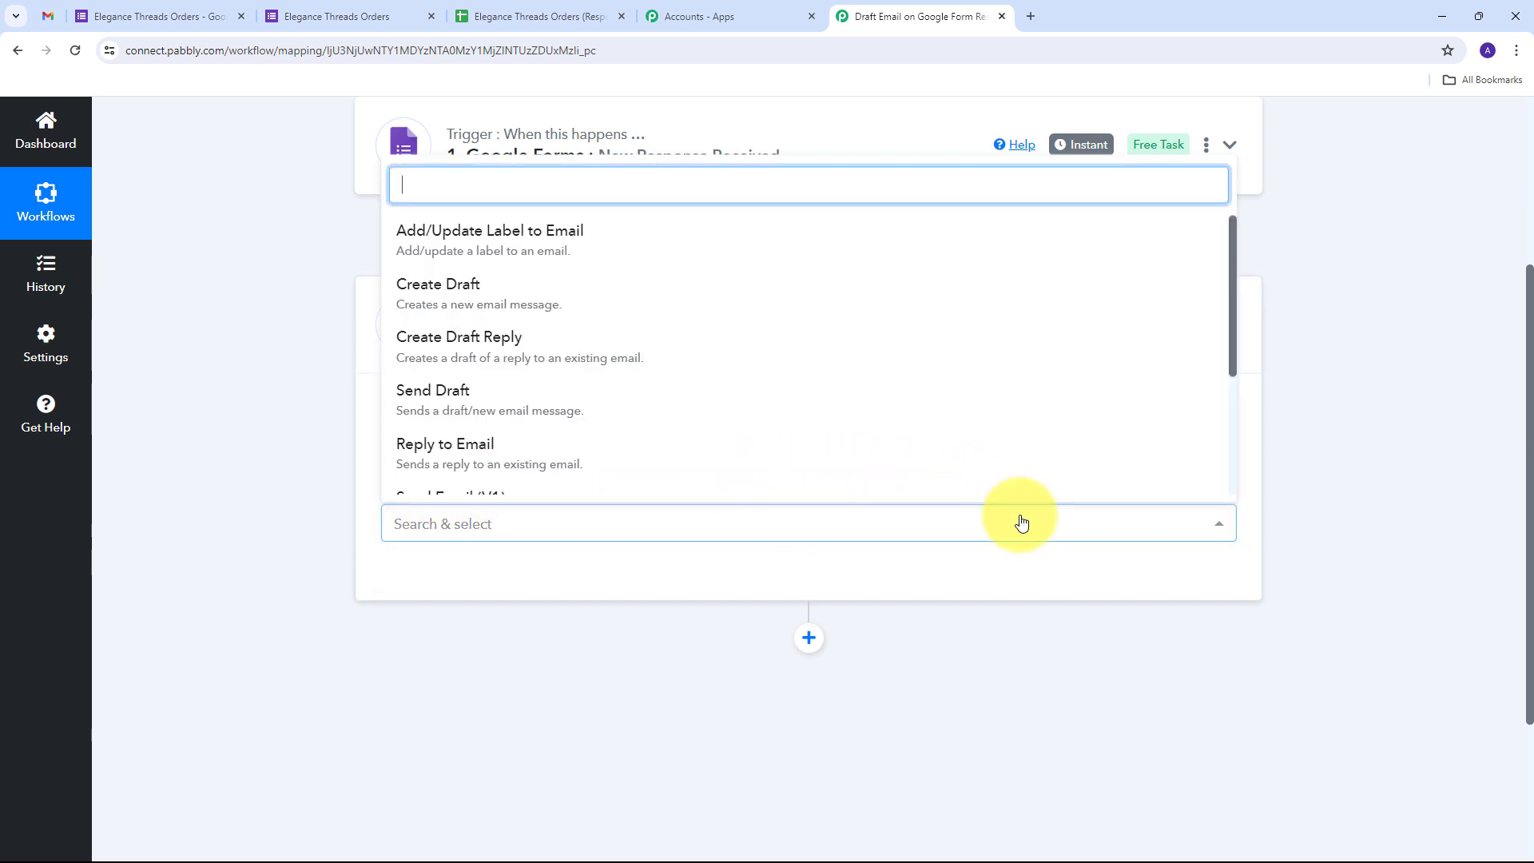
left_click(491, 305)
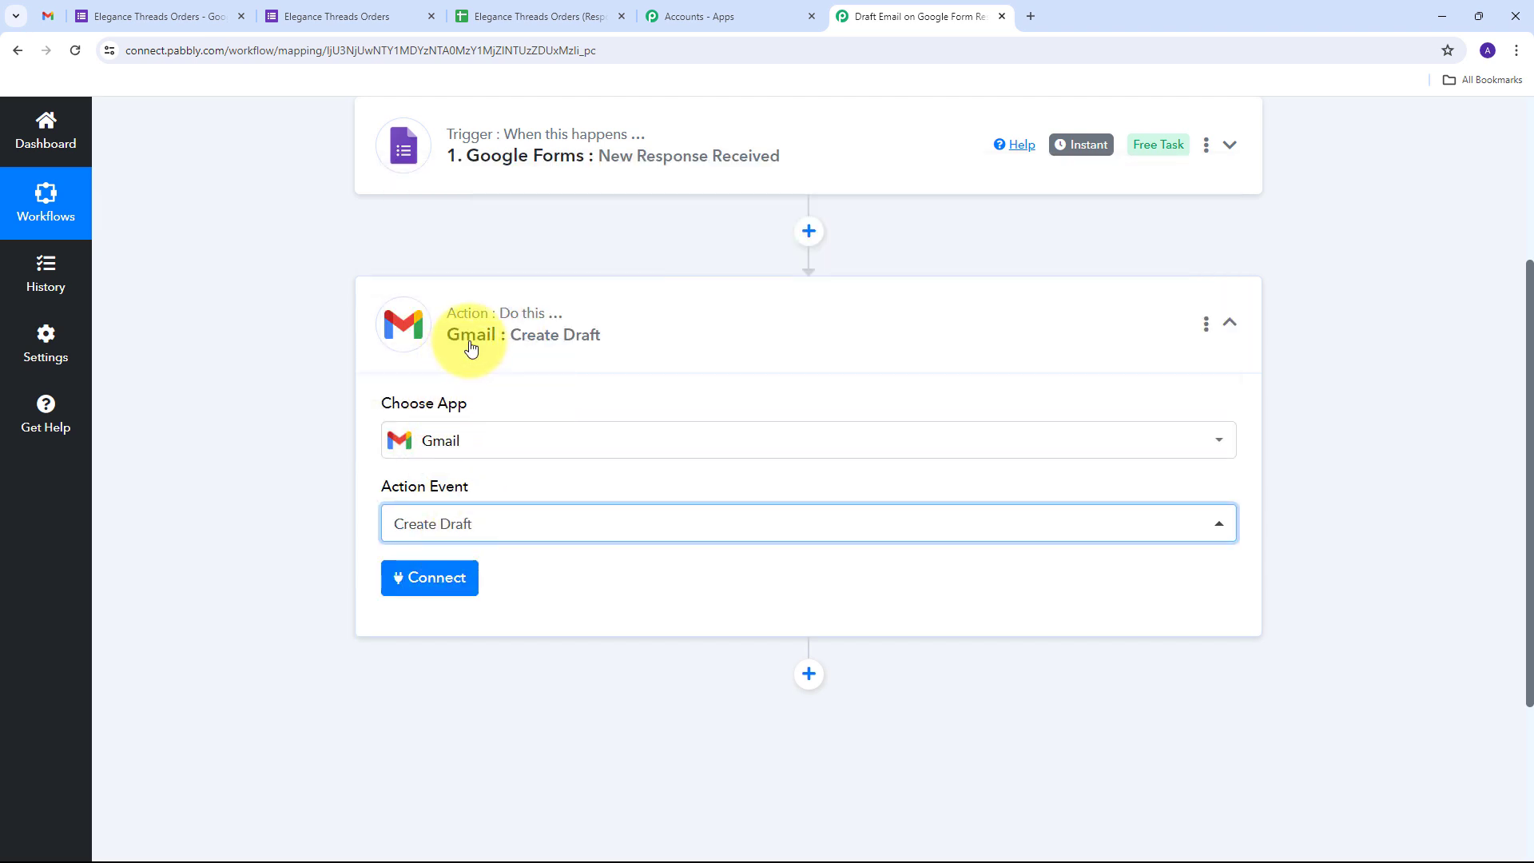
Add a new Gmail connection and grant Pabbly Connect access in the Google consent popup
left_click(427, 585)
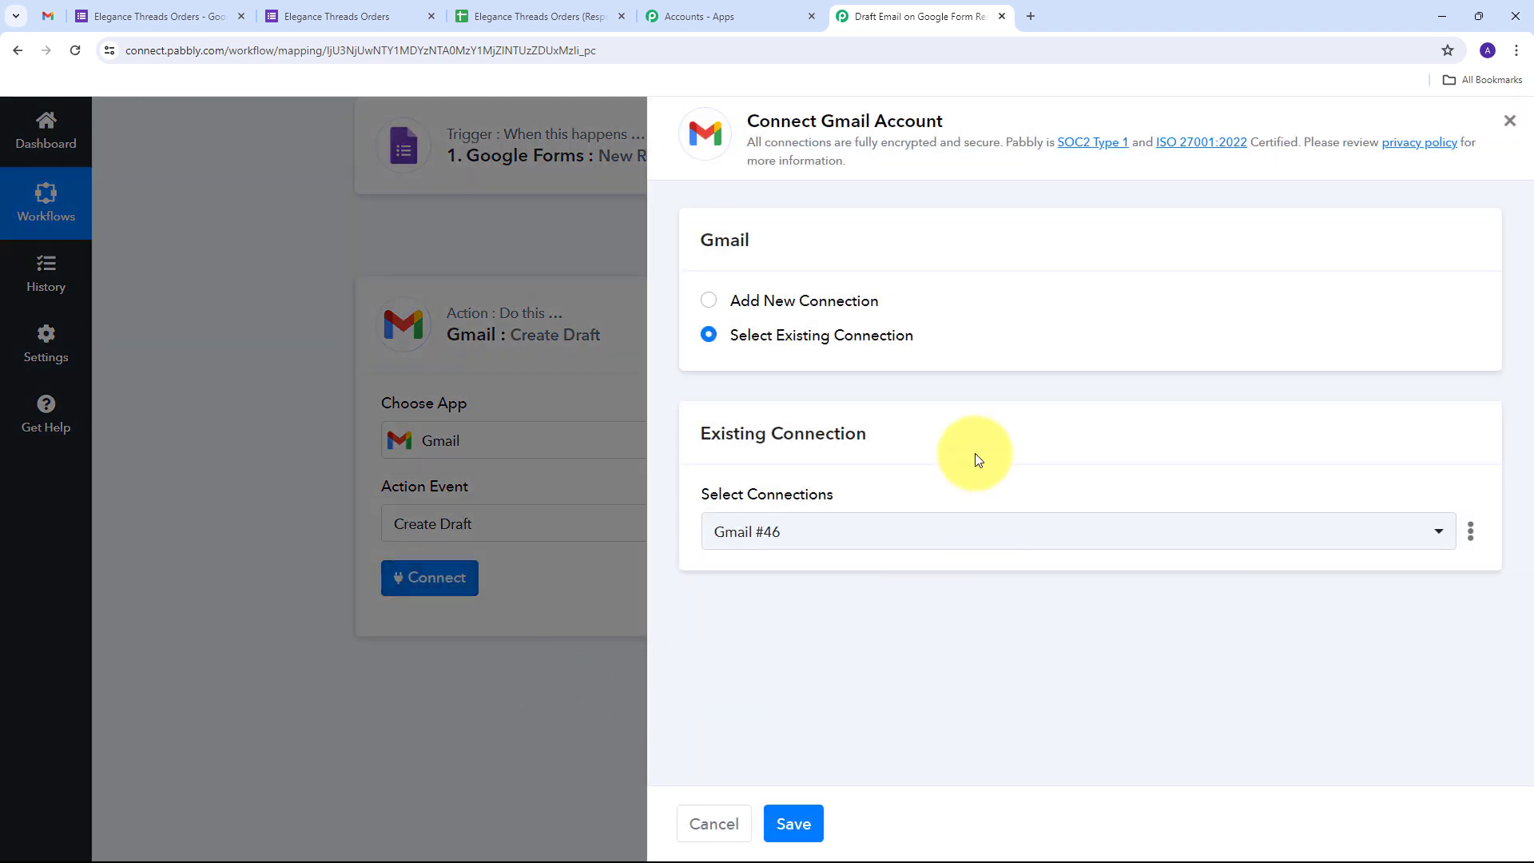
left_click(770, 301)
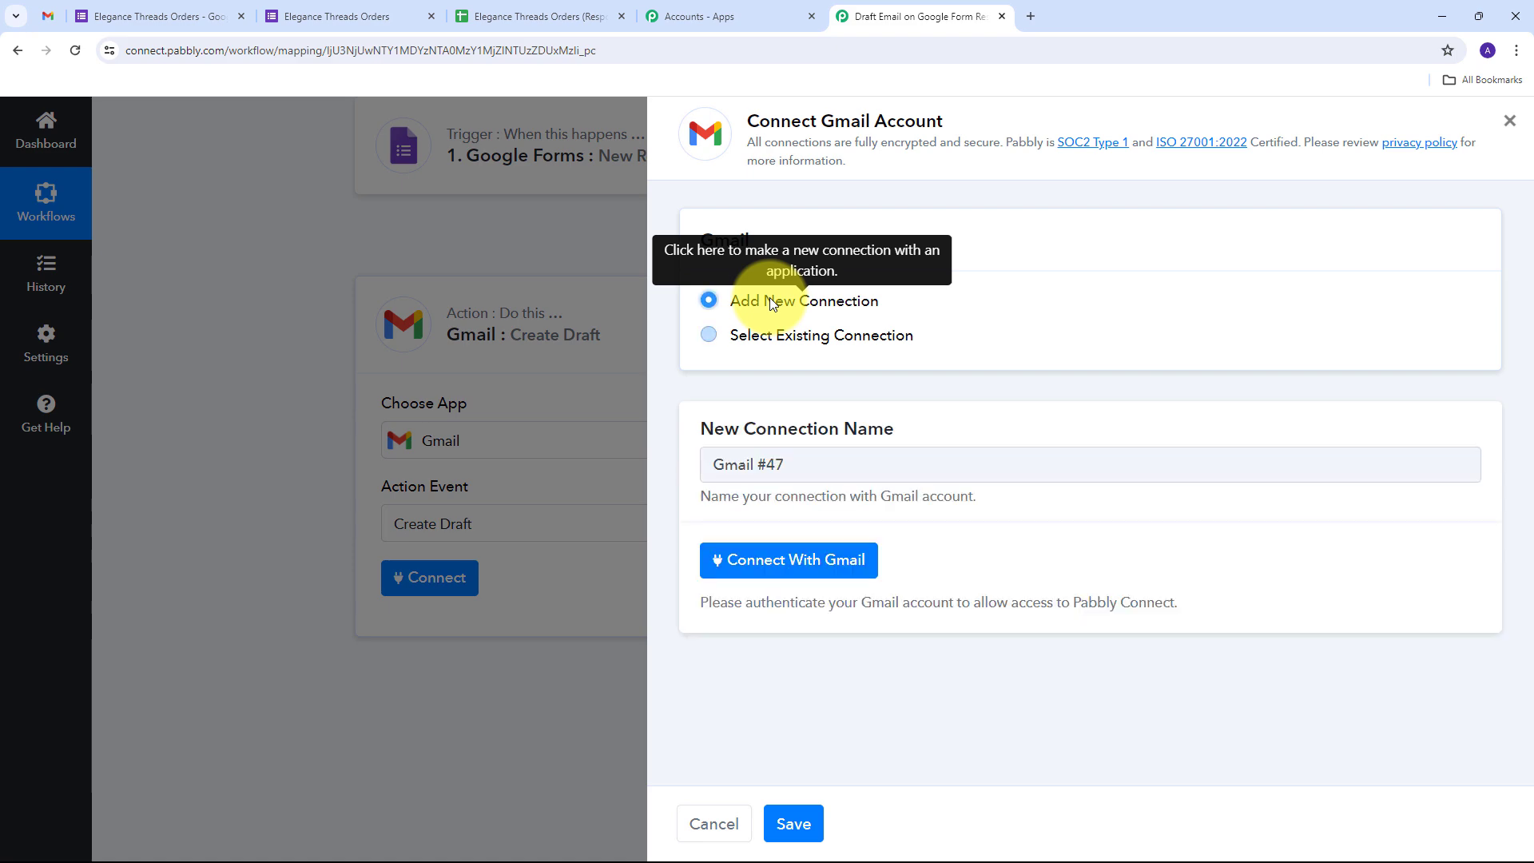
left_click(778, 575)
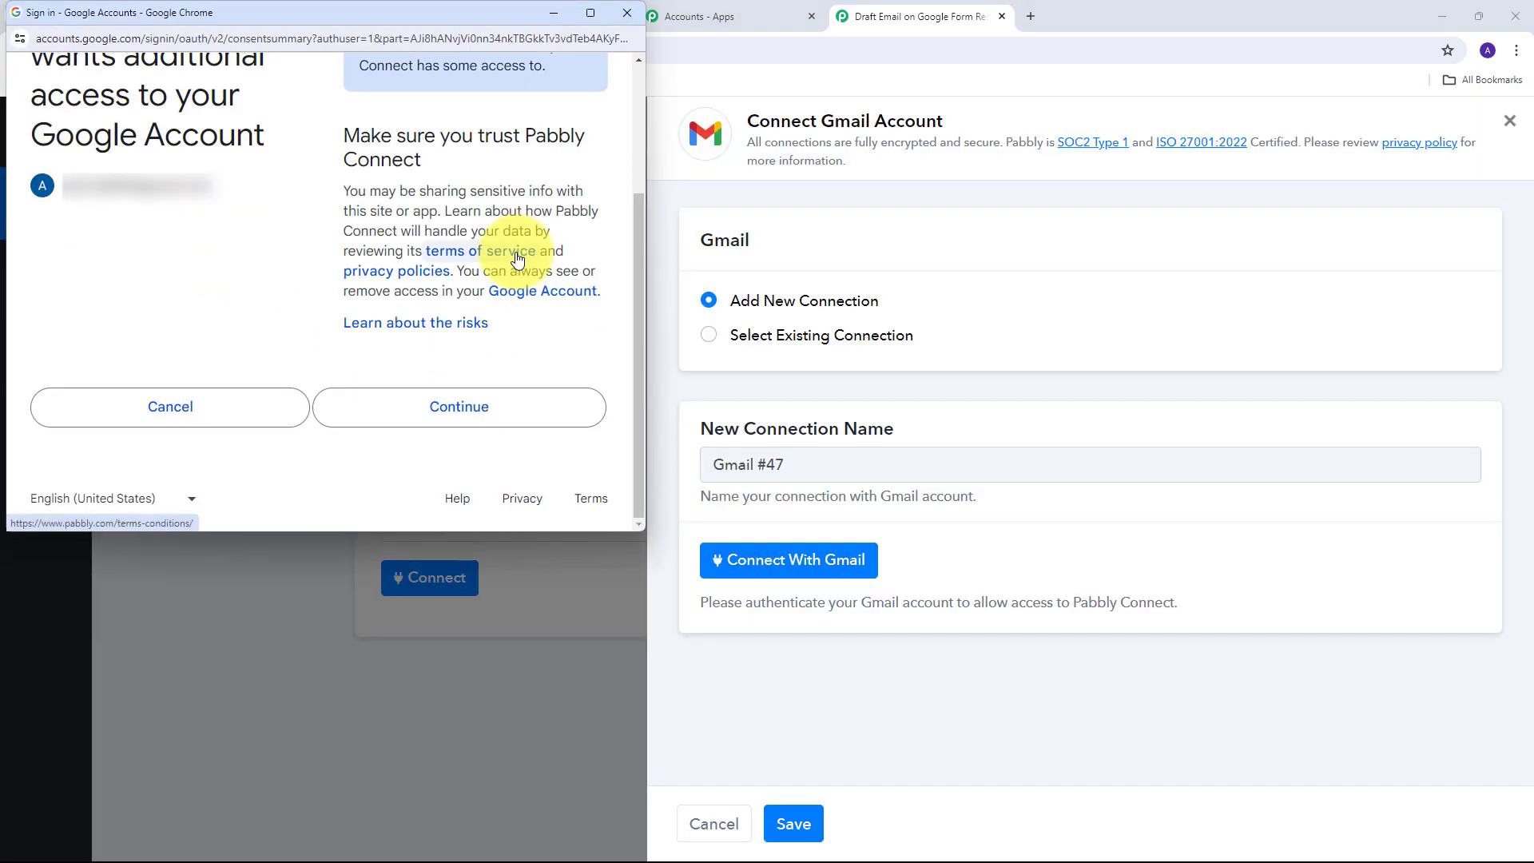
left_click(454, 411)
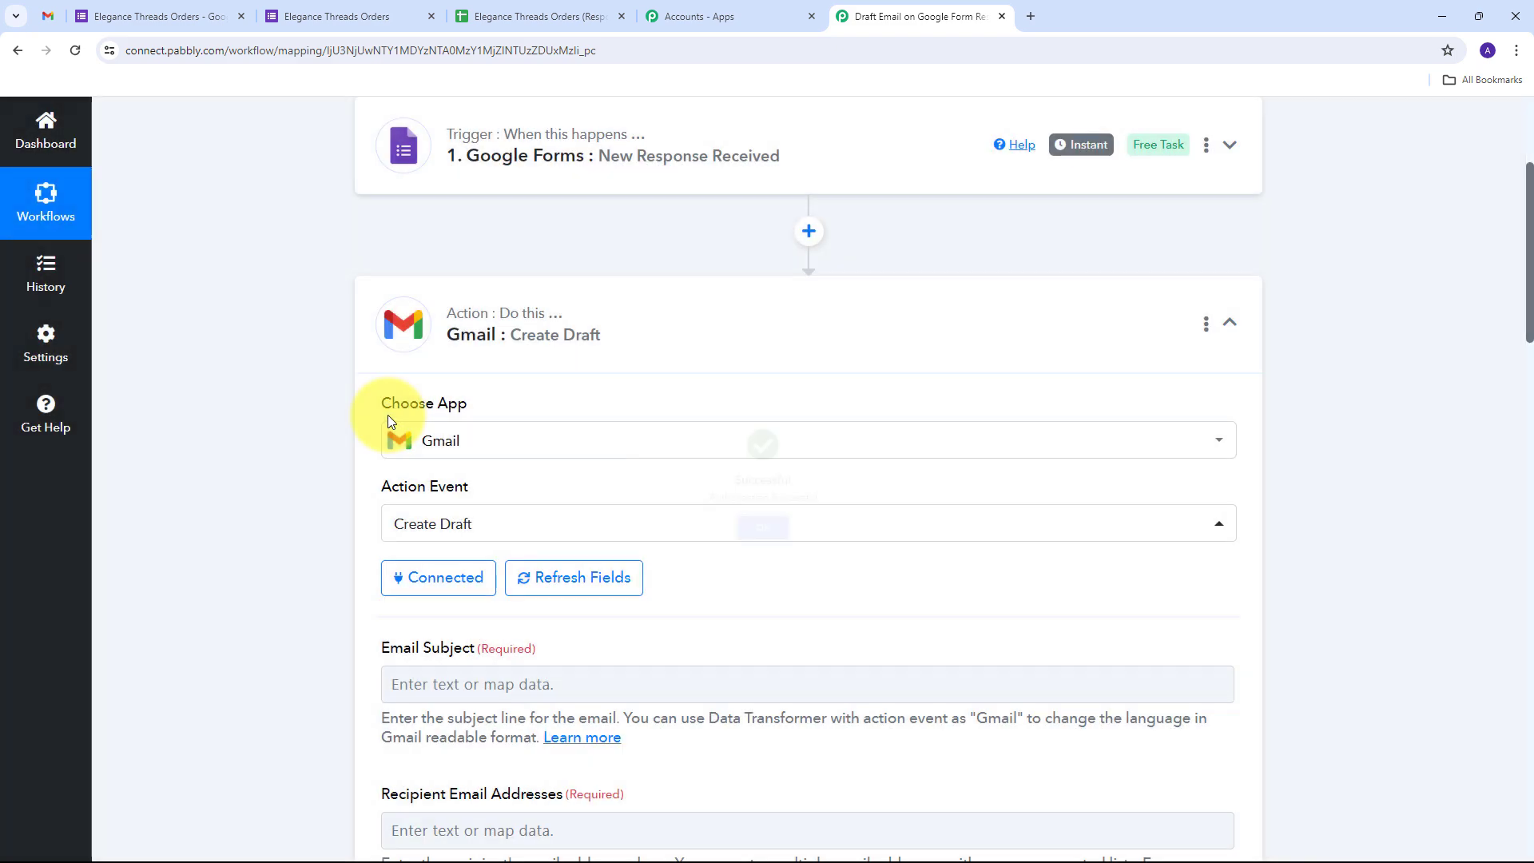
Paste 'Your Order Has Been Received and Will Be Delivered Soon!' as the draft's Email Subject
scroll(707, 397, "down", 4)
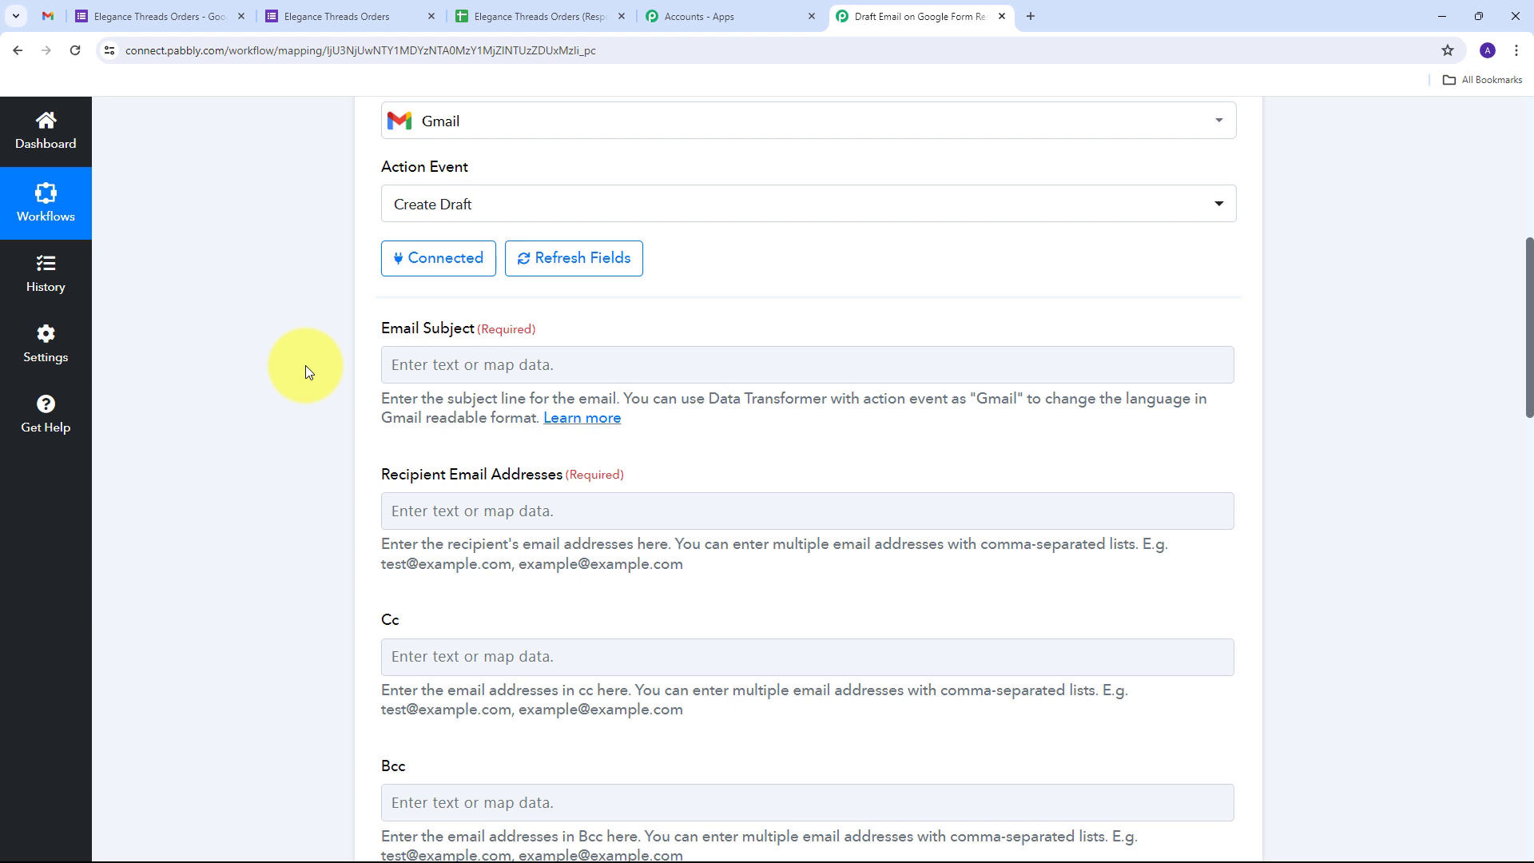
left_click(472, 363)
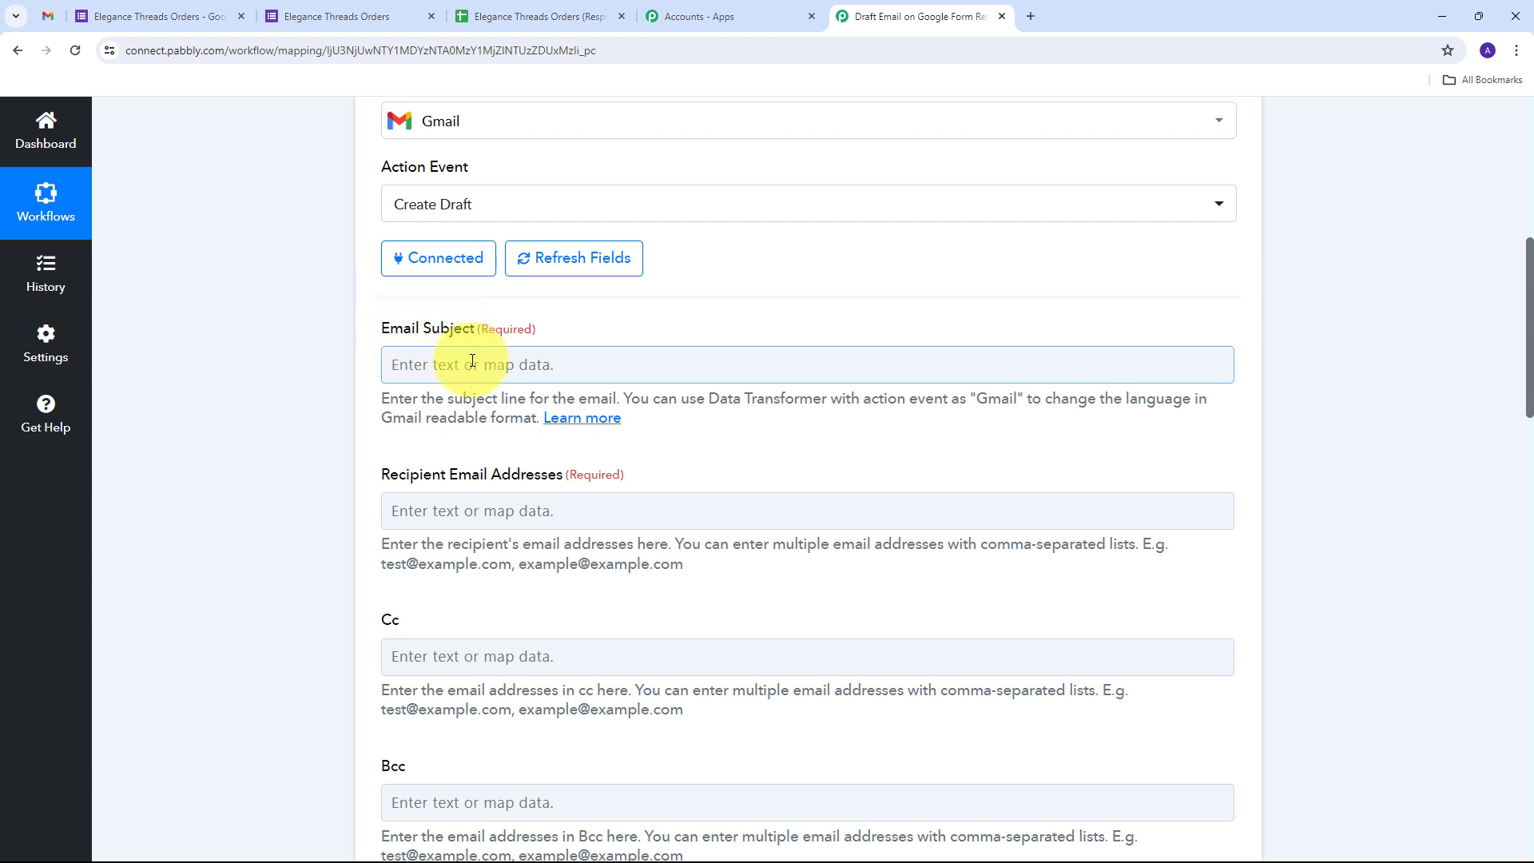
type("Your Order Has Been Received and Will Be Delivered Soon!")
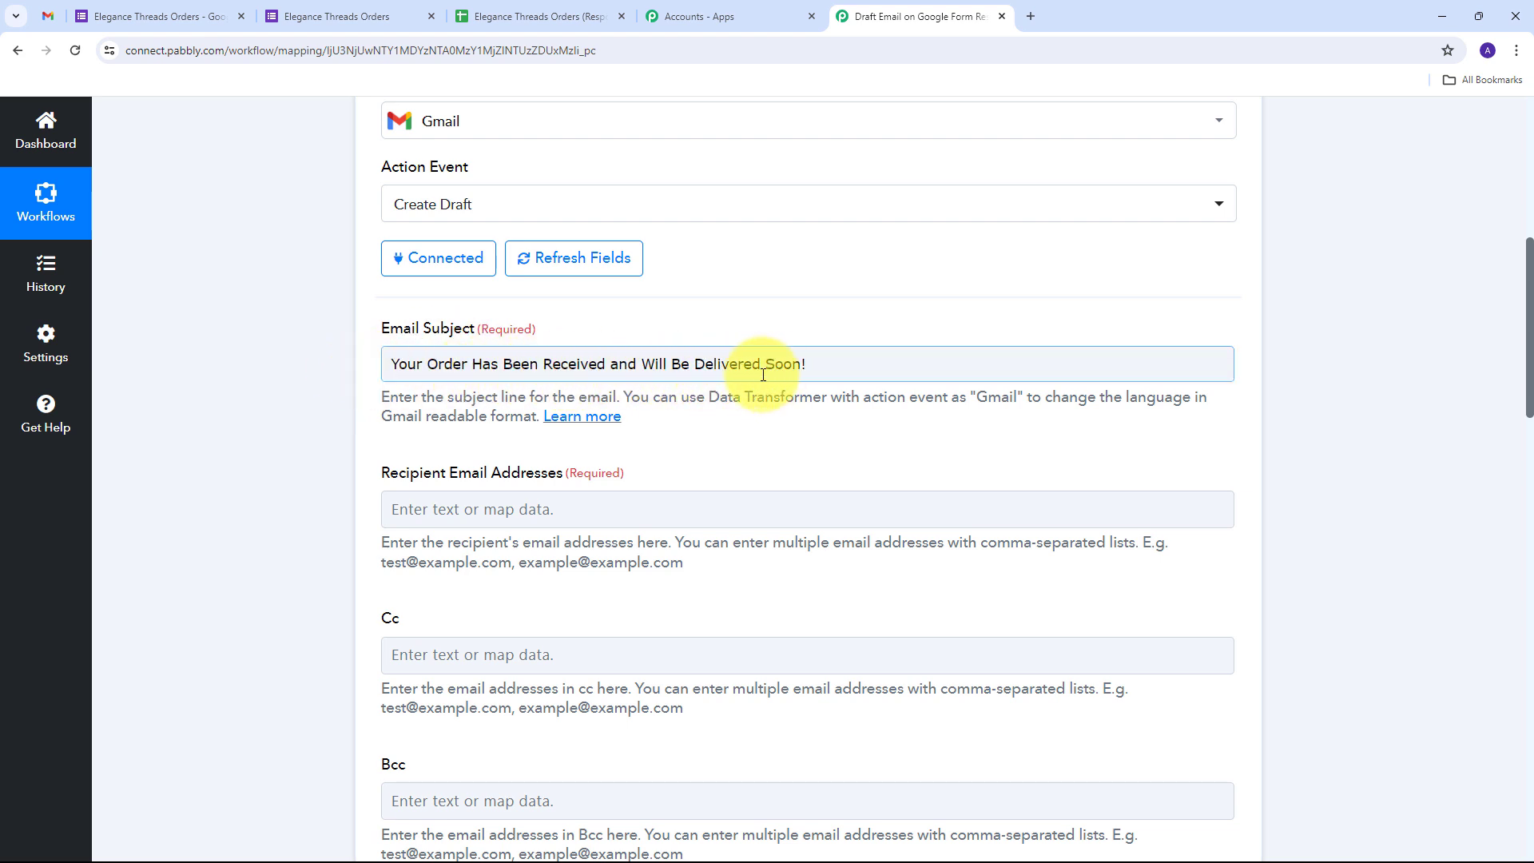
left_click(409, 345)
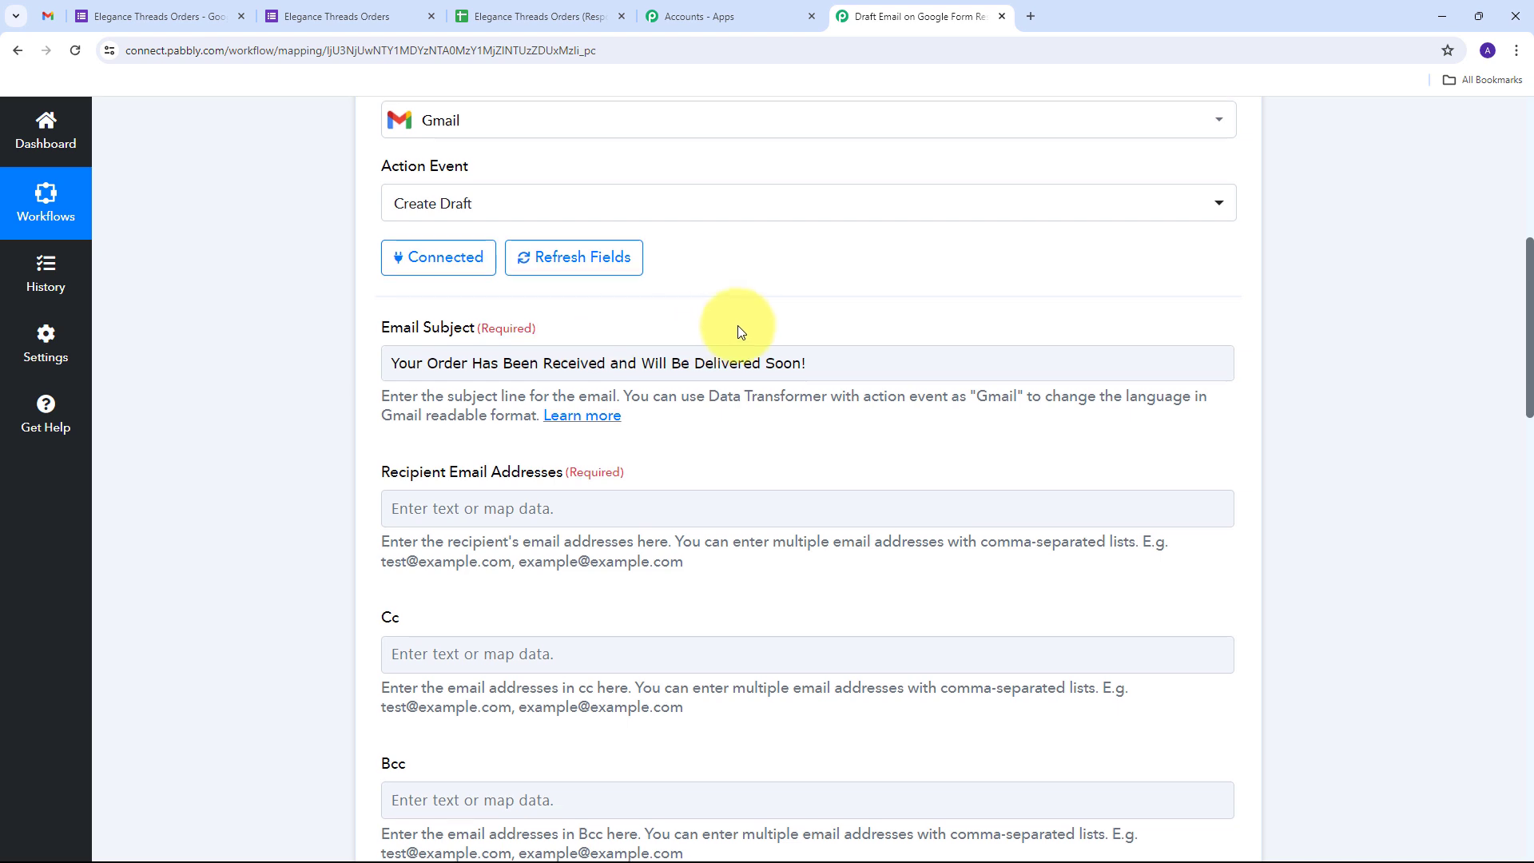
scroll(737, 325, "down", 2)
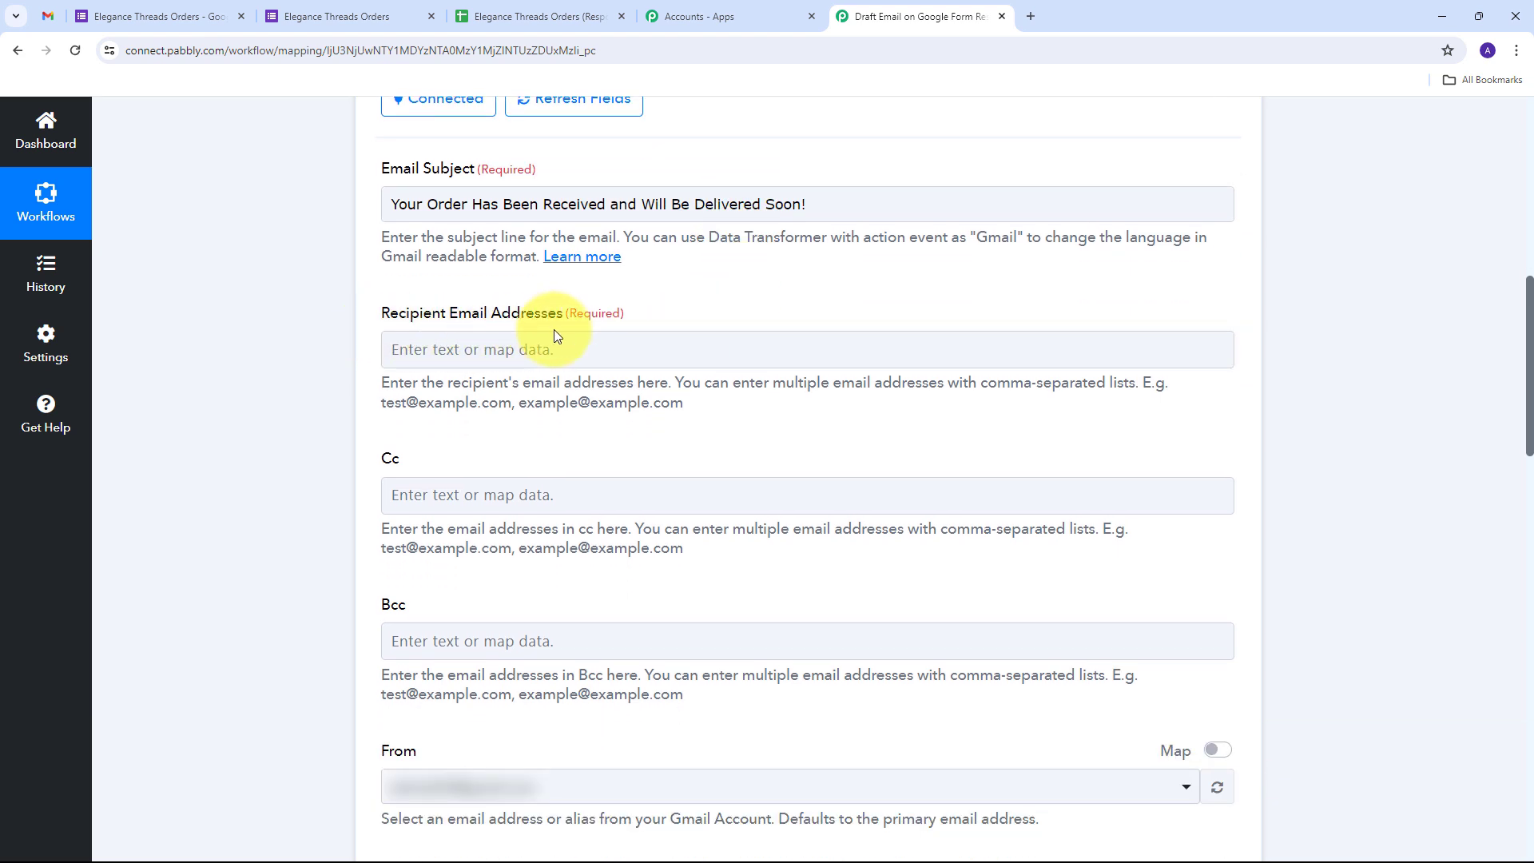
left_click(489, 352)
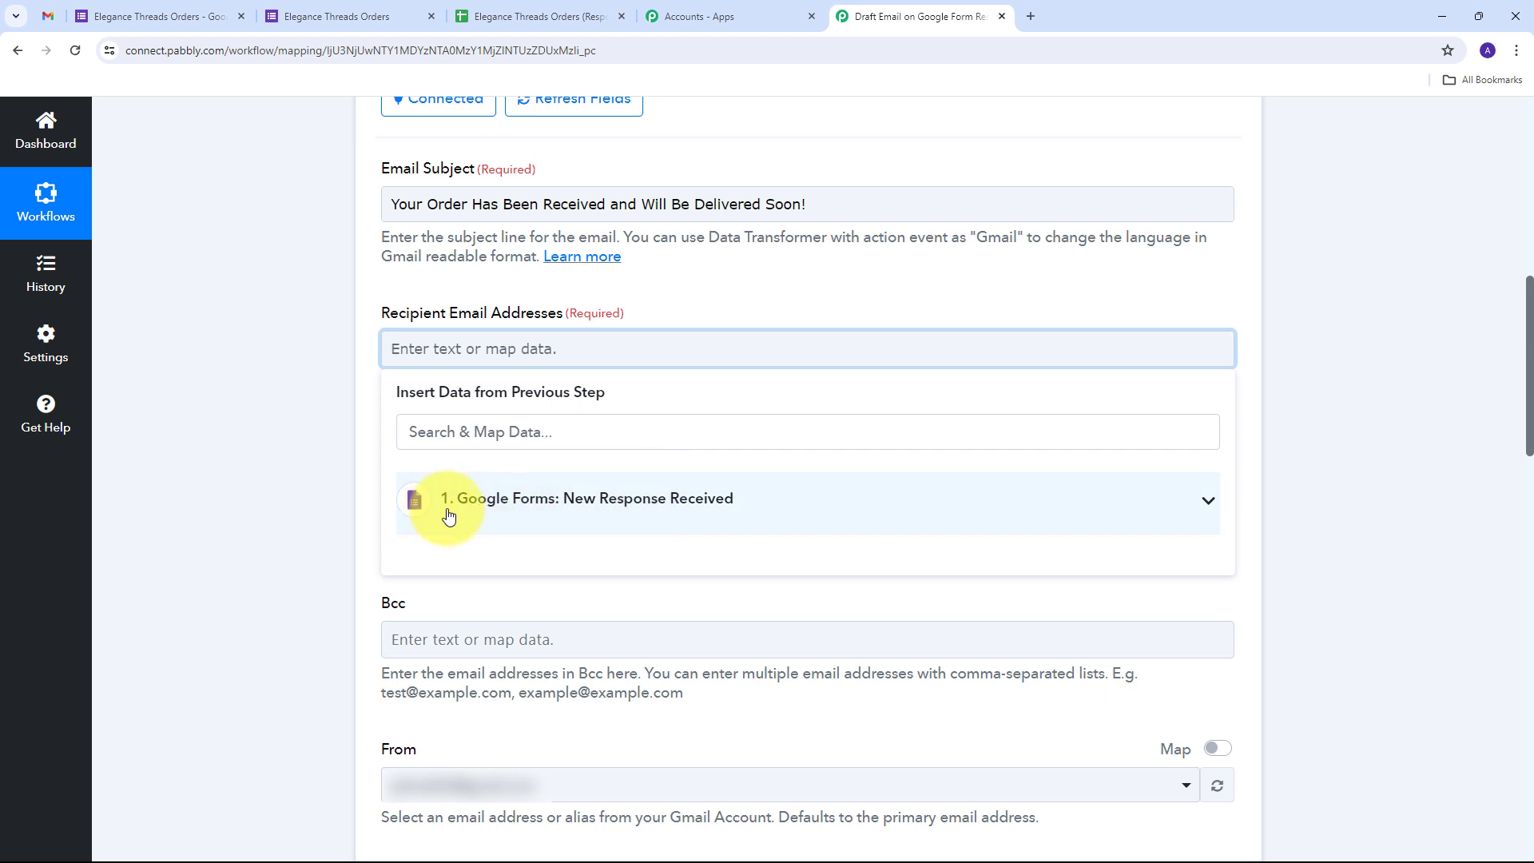
Map the Google Forms response's Email answer into Recipient Email Addresses
left_click(573, 509)
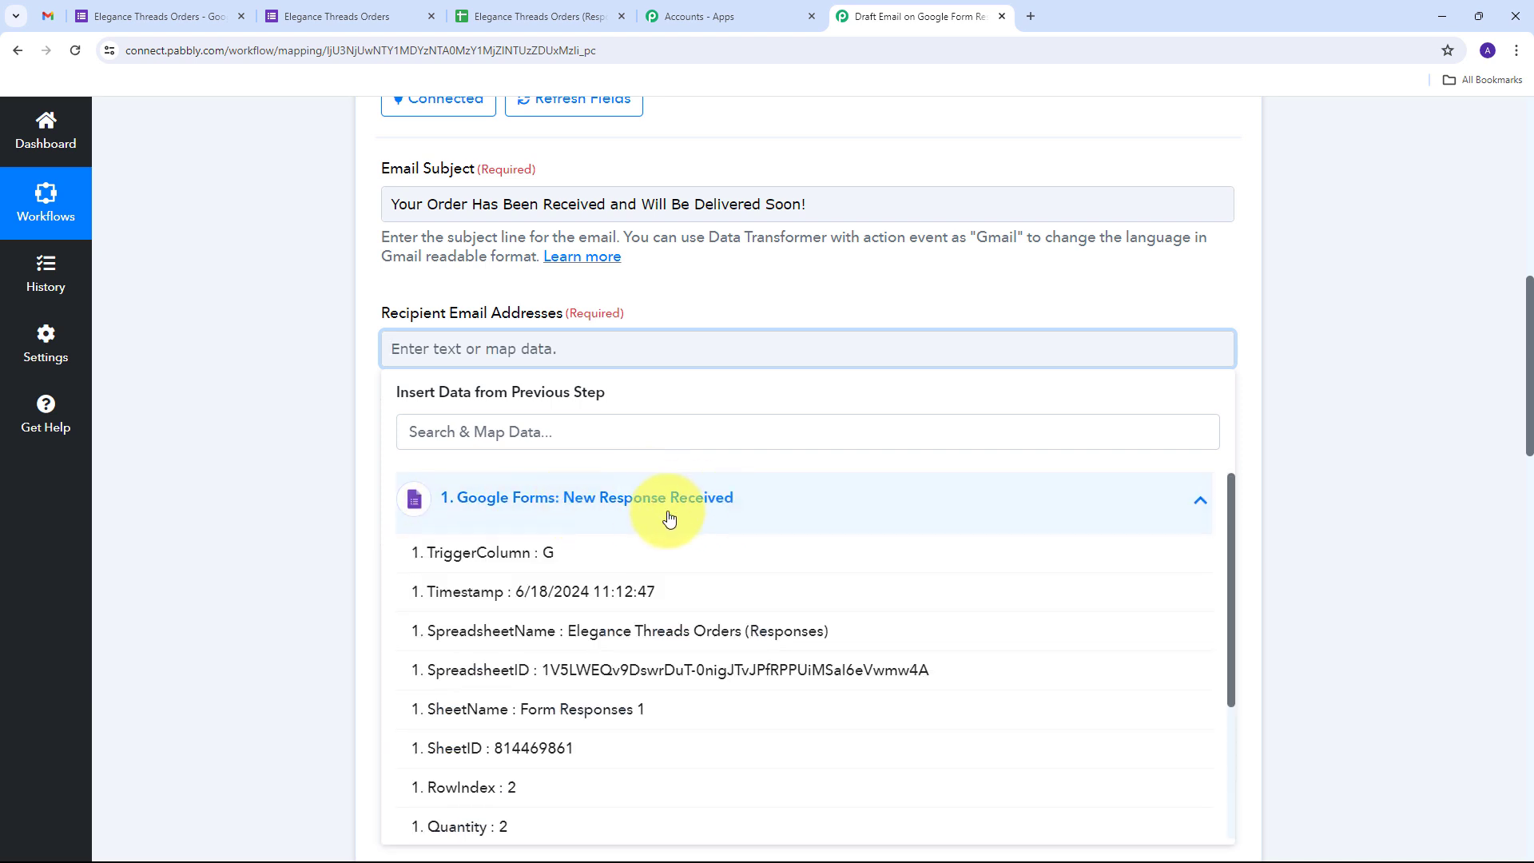
scroll(679, 528, "down", 3)
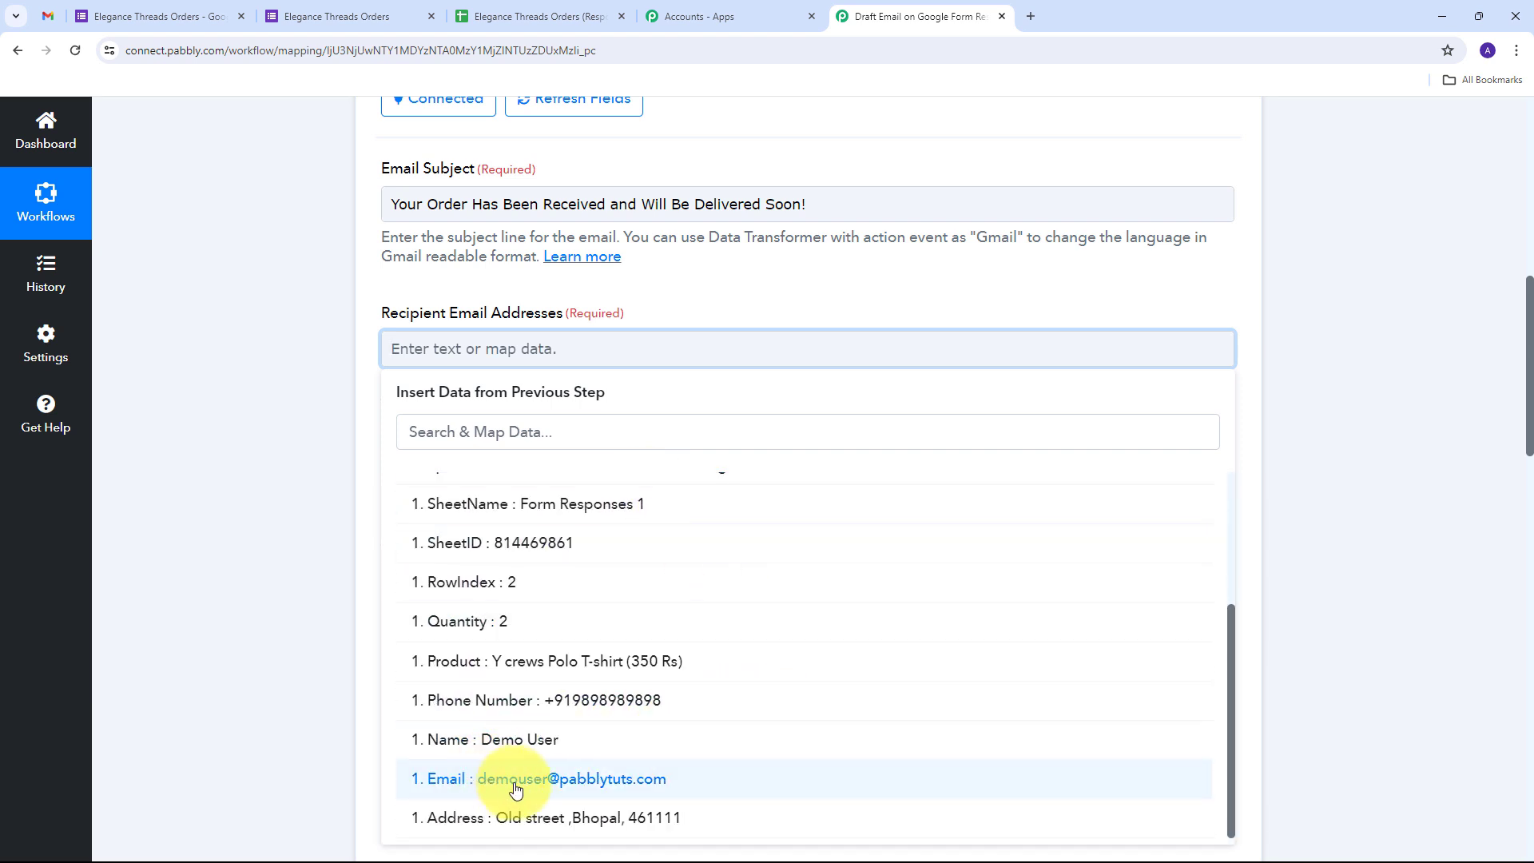
left_click(539, 783)
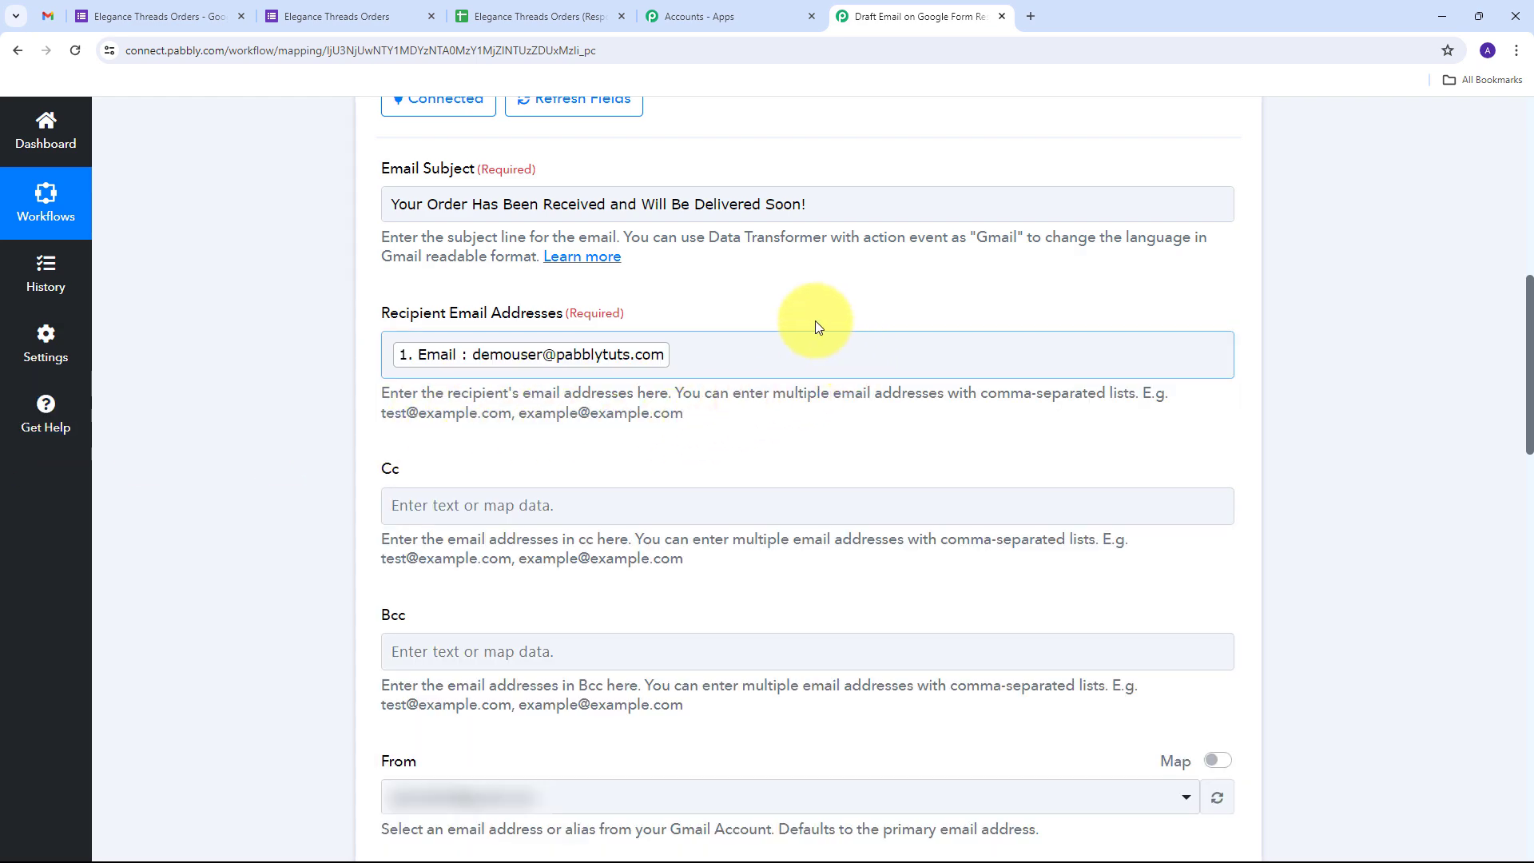
scroll(543, 404, "down", 9)
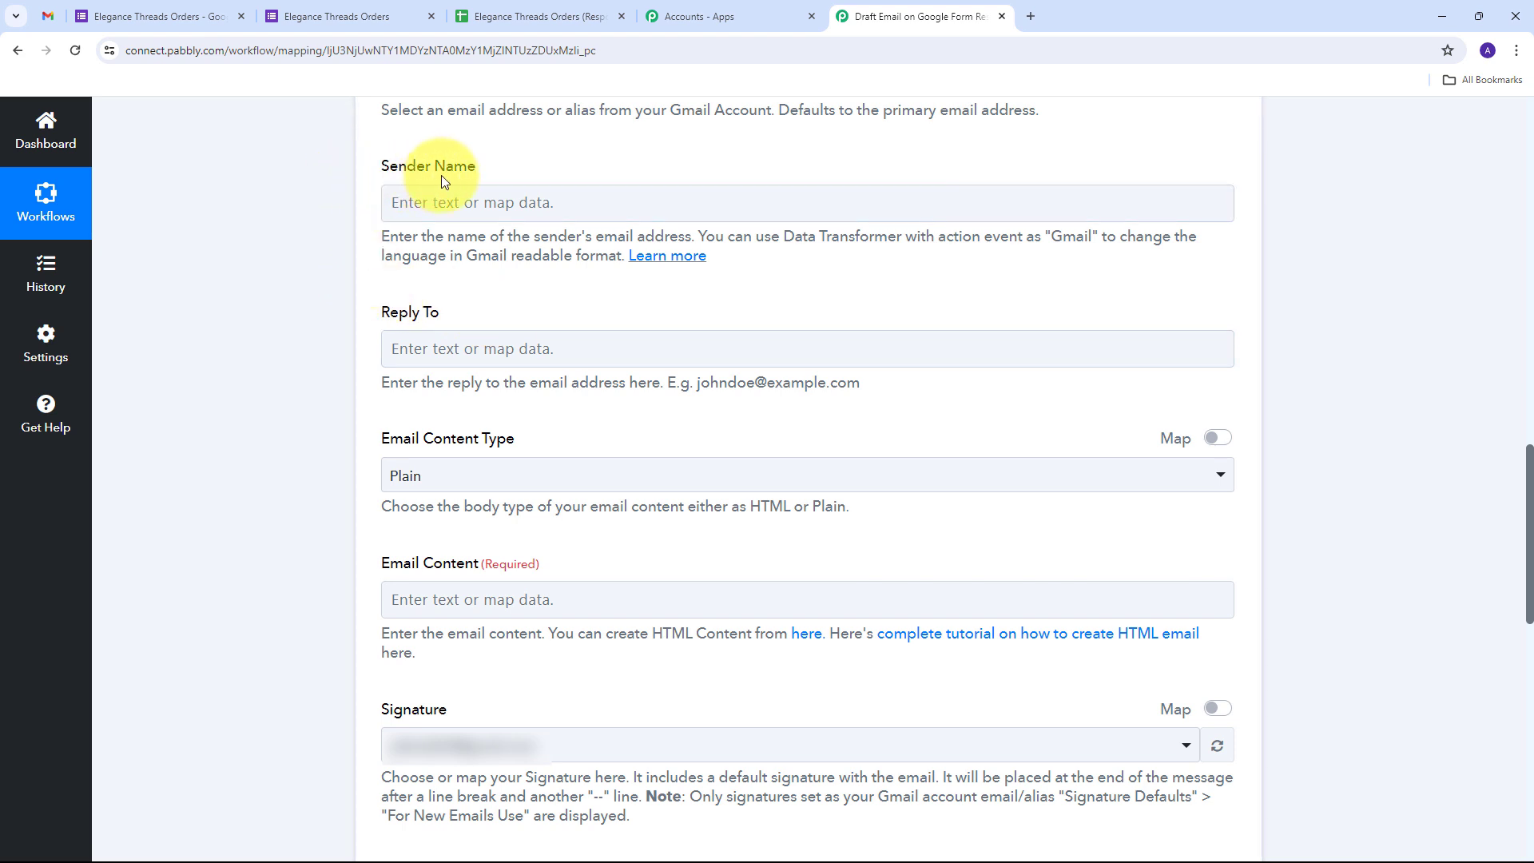
Enter 'Elegance Threads' as the sender name and keep Email Content Type on Plain
left_click(432, 193)
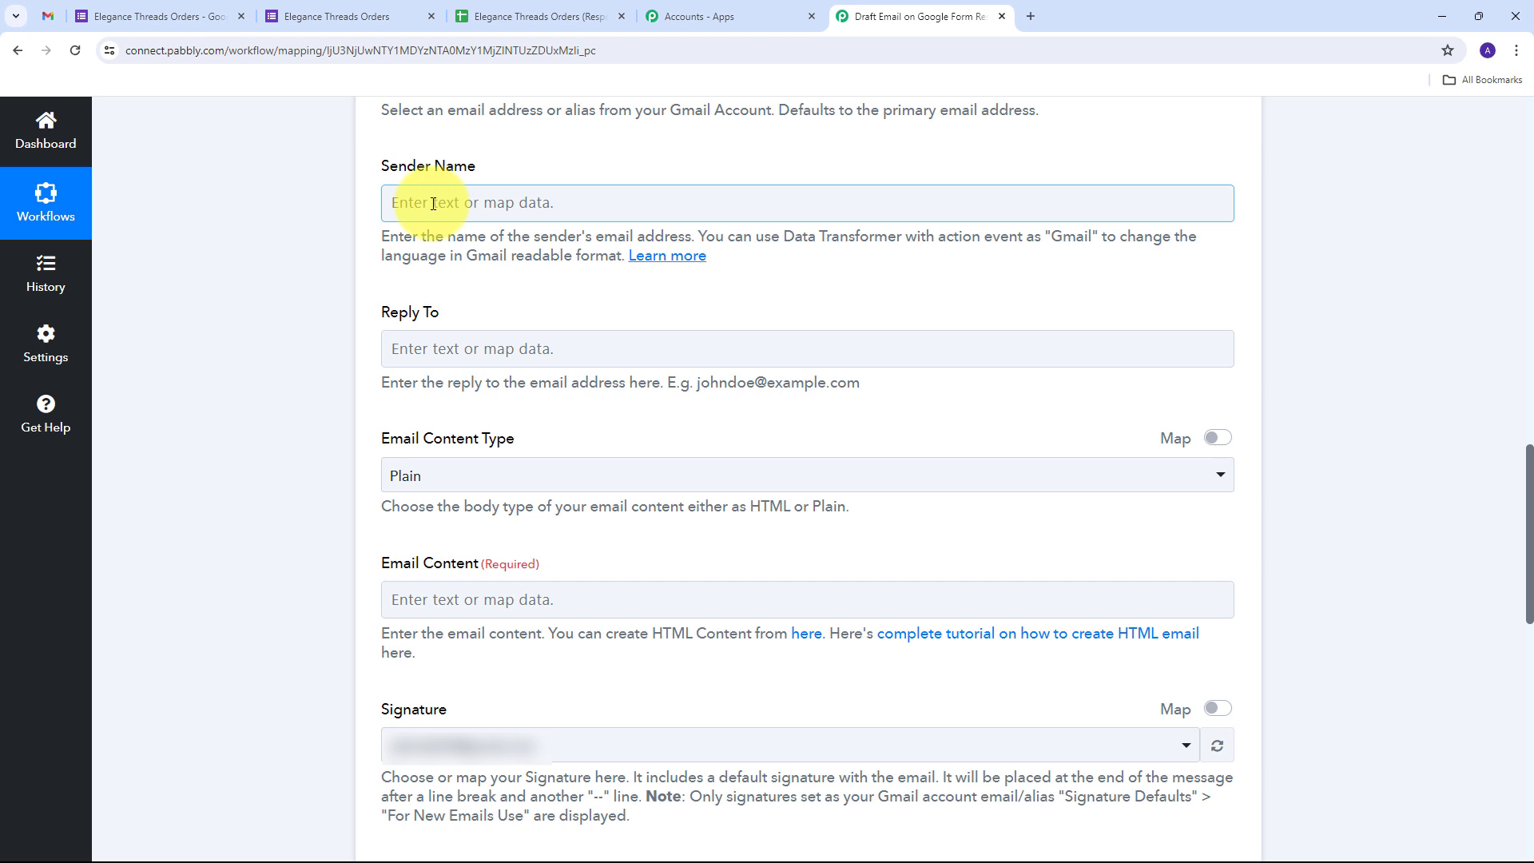
type("Elegance Threads")
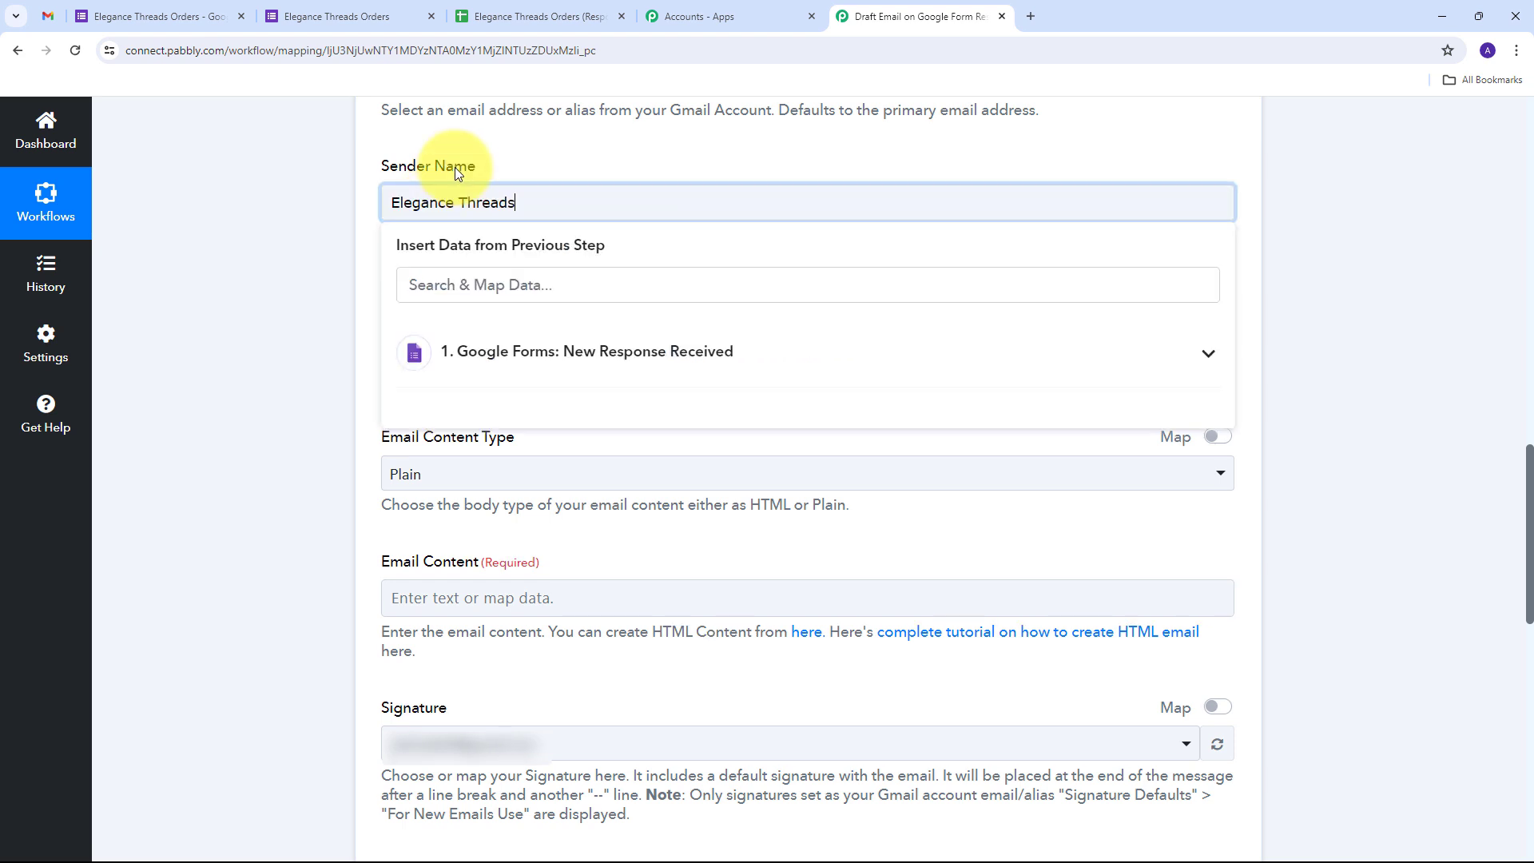
left_click(500, 154)
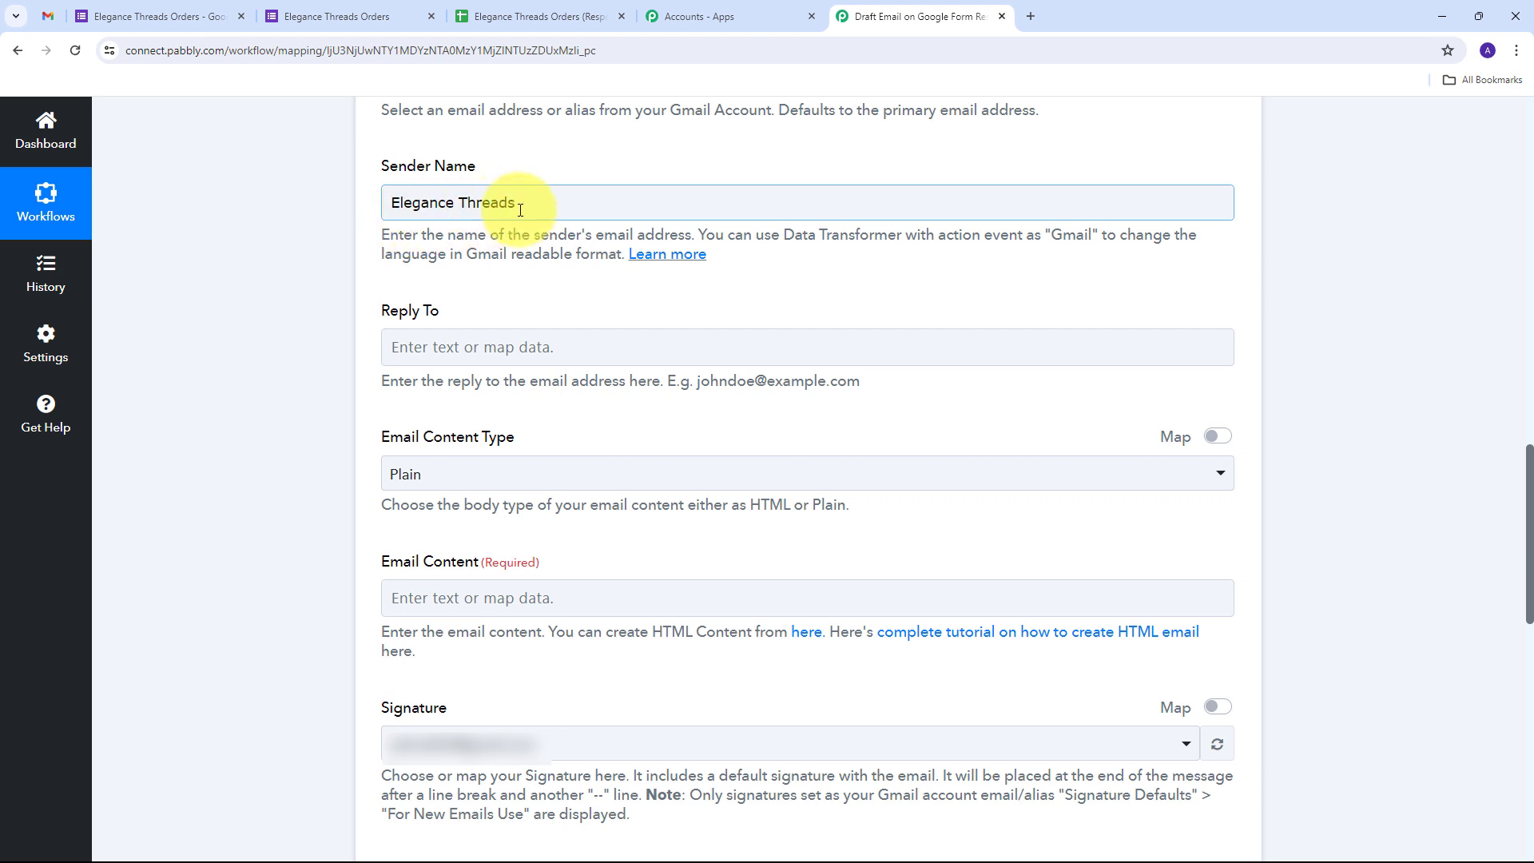
scroll(609, 201, "down", 1)
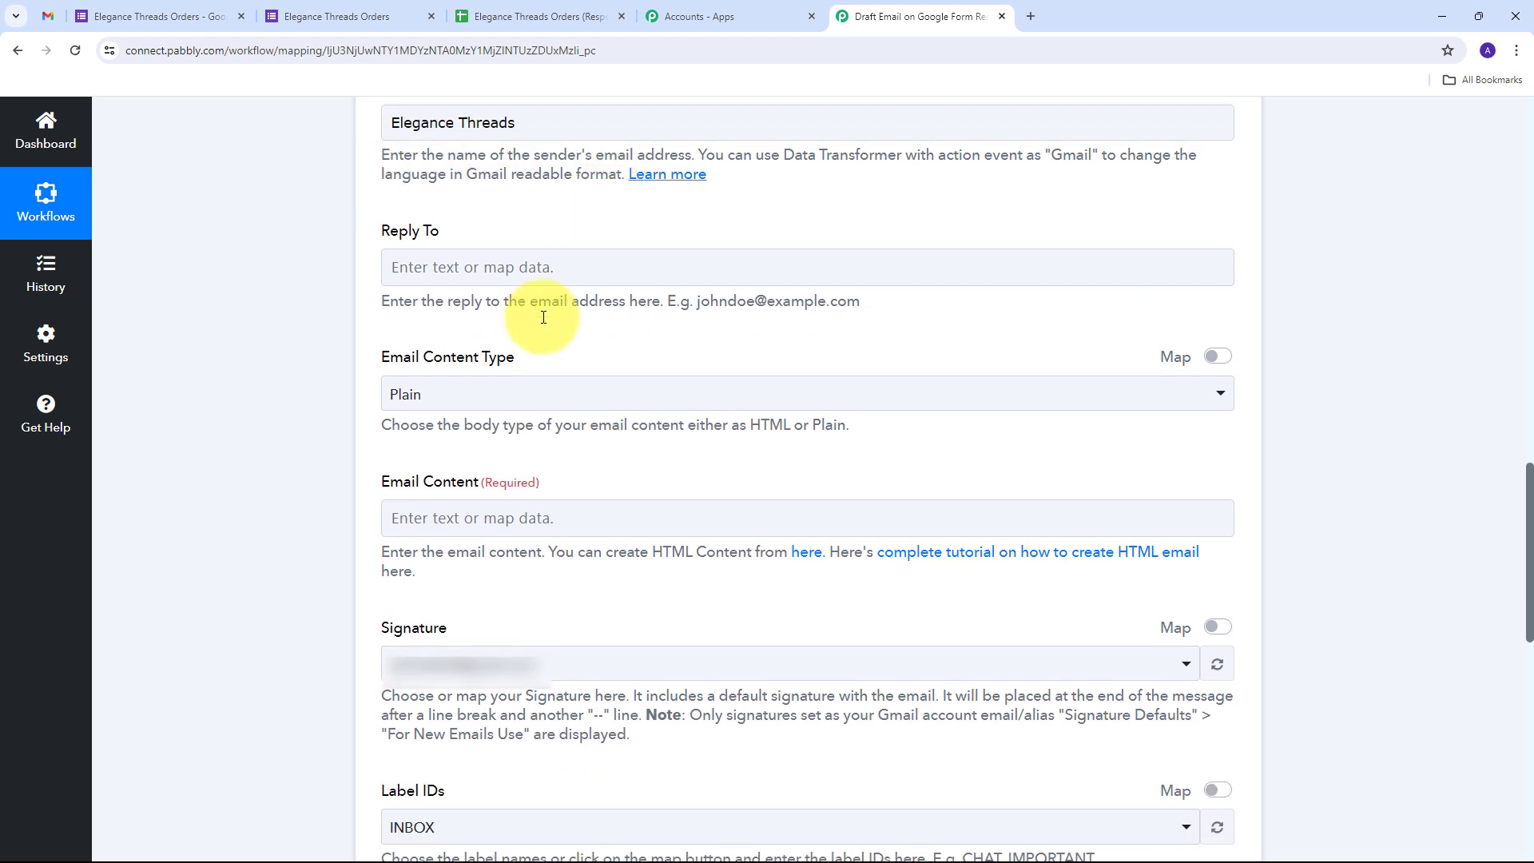
left_click(919, 401)
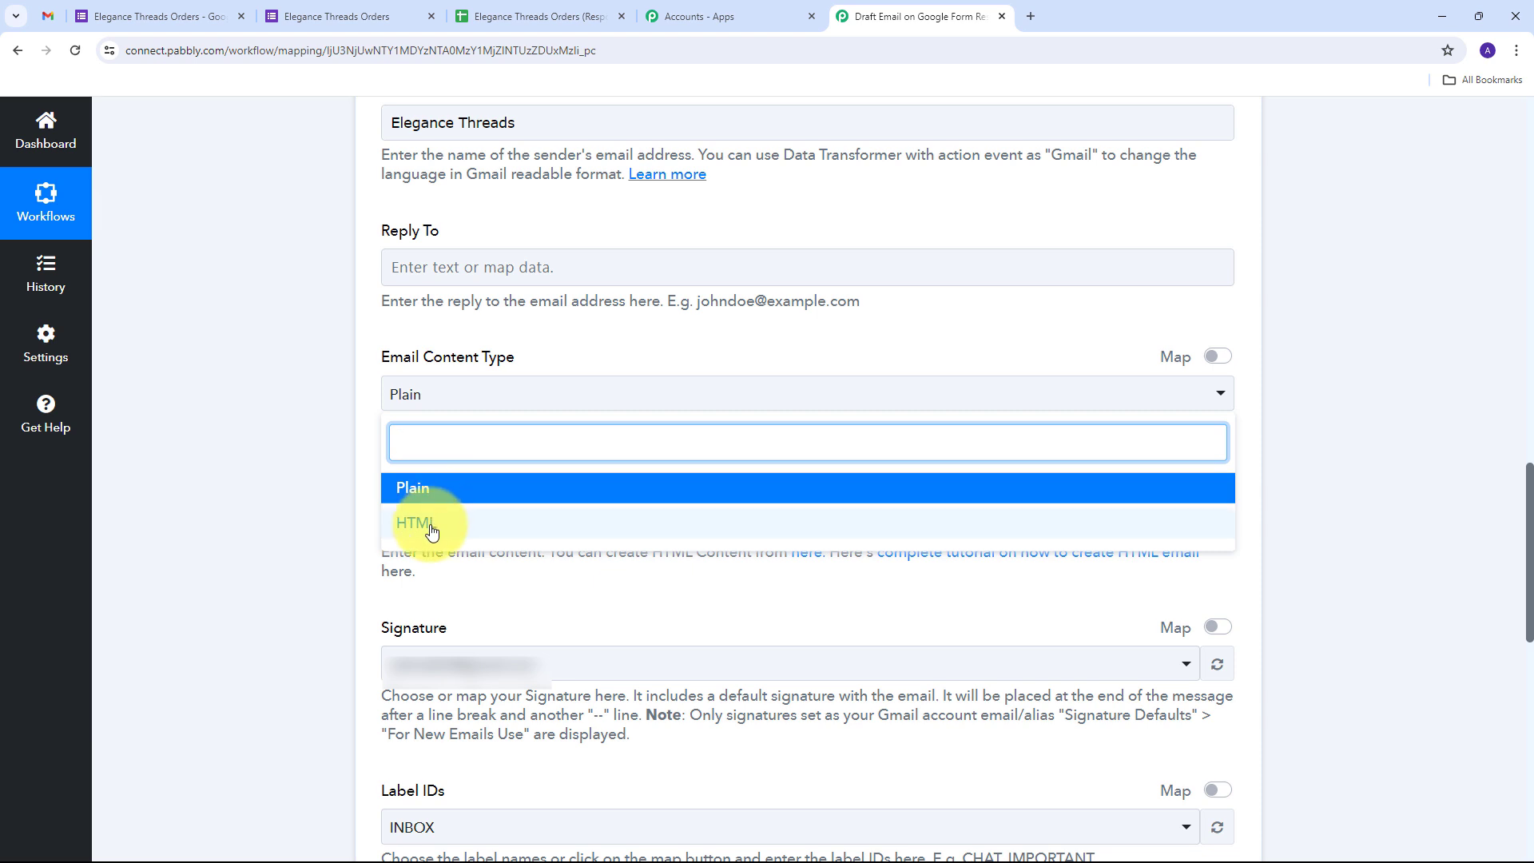
left_click(454, 493)
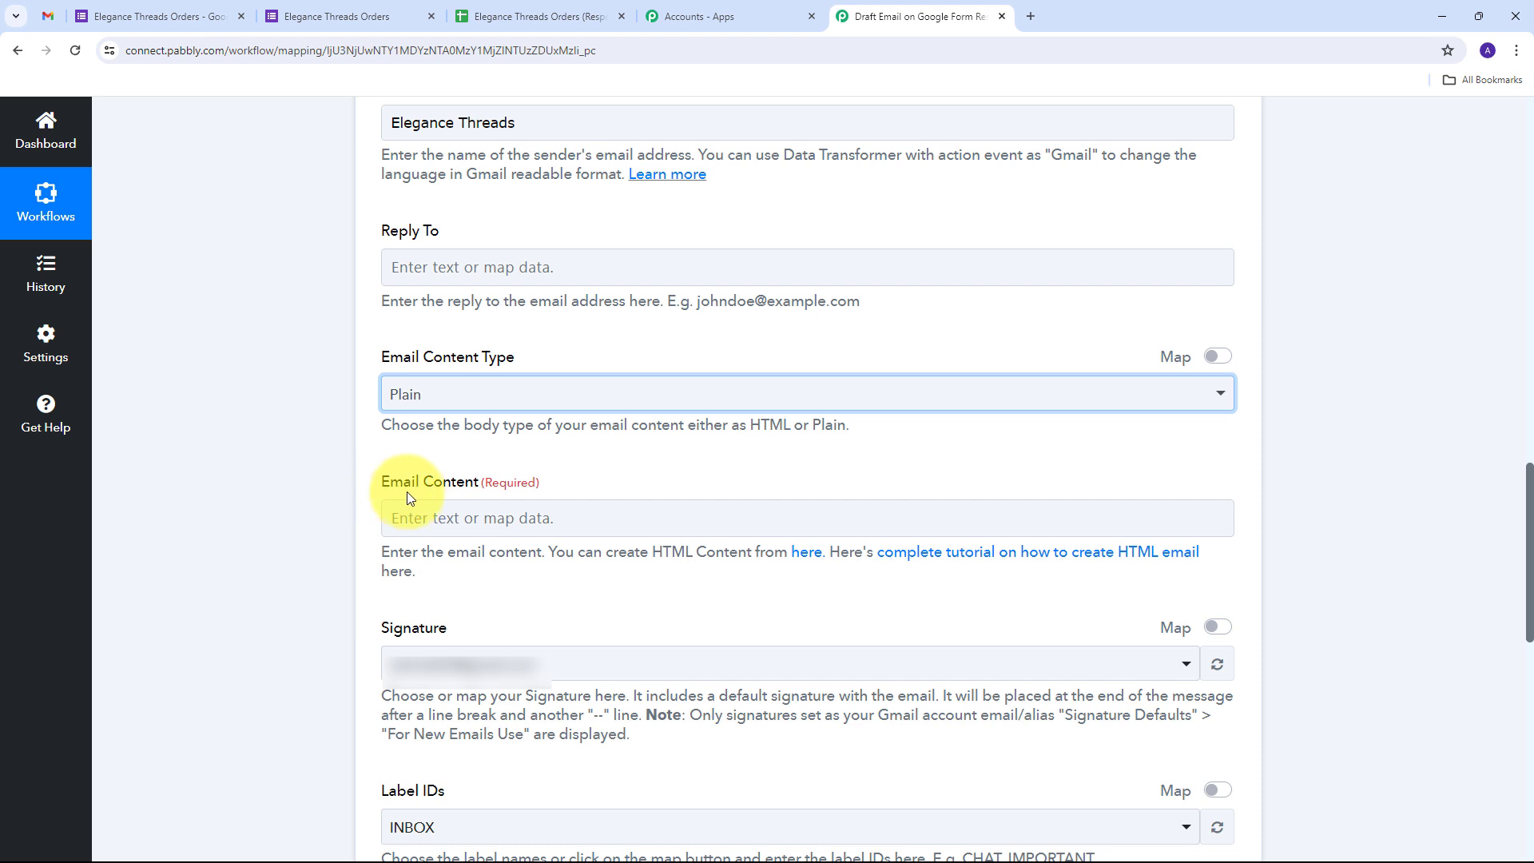
Paste the order-confirmation template and replace [Customer's Name] with the form's Name answer
left_click(448, 521)
key("ctrl+v")
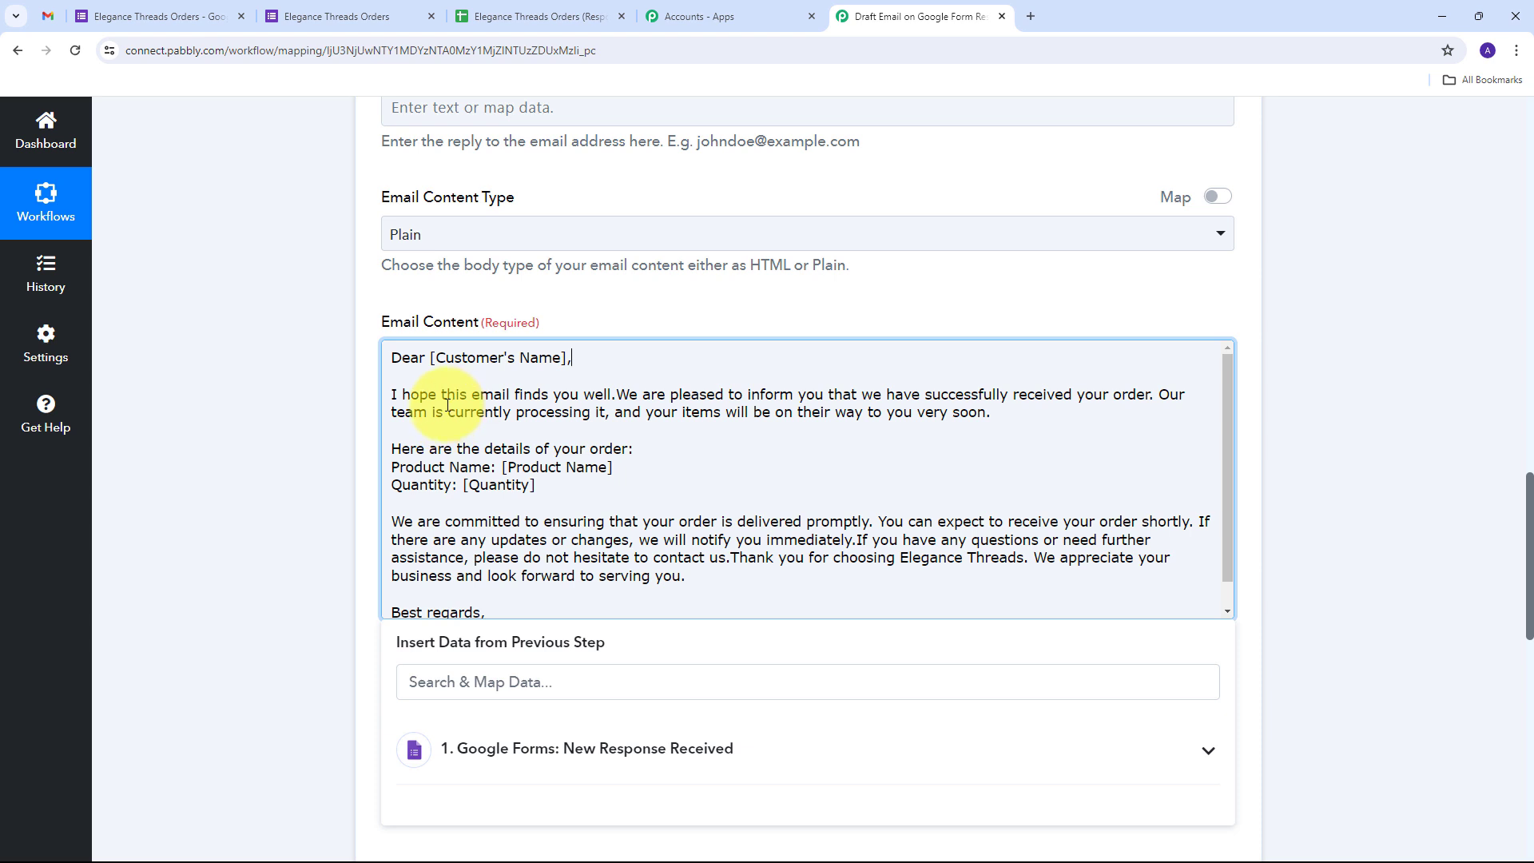
scroll(559, 450, "down", 1)
scroll(556, 452, "up", 1)
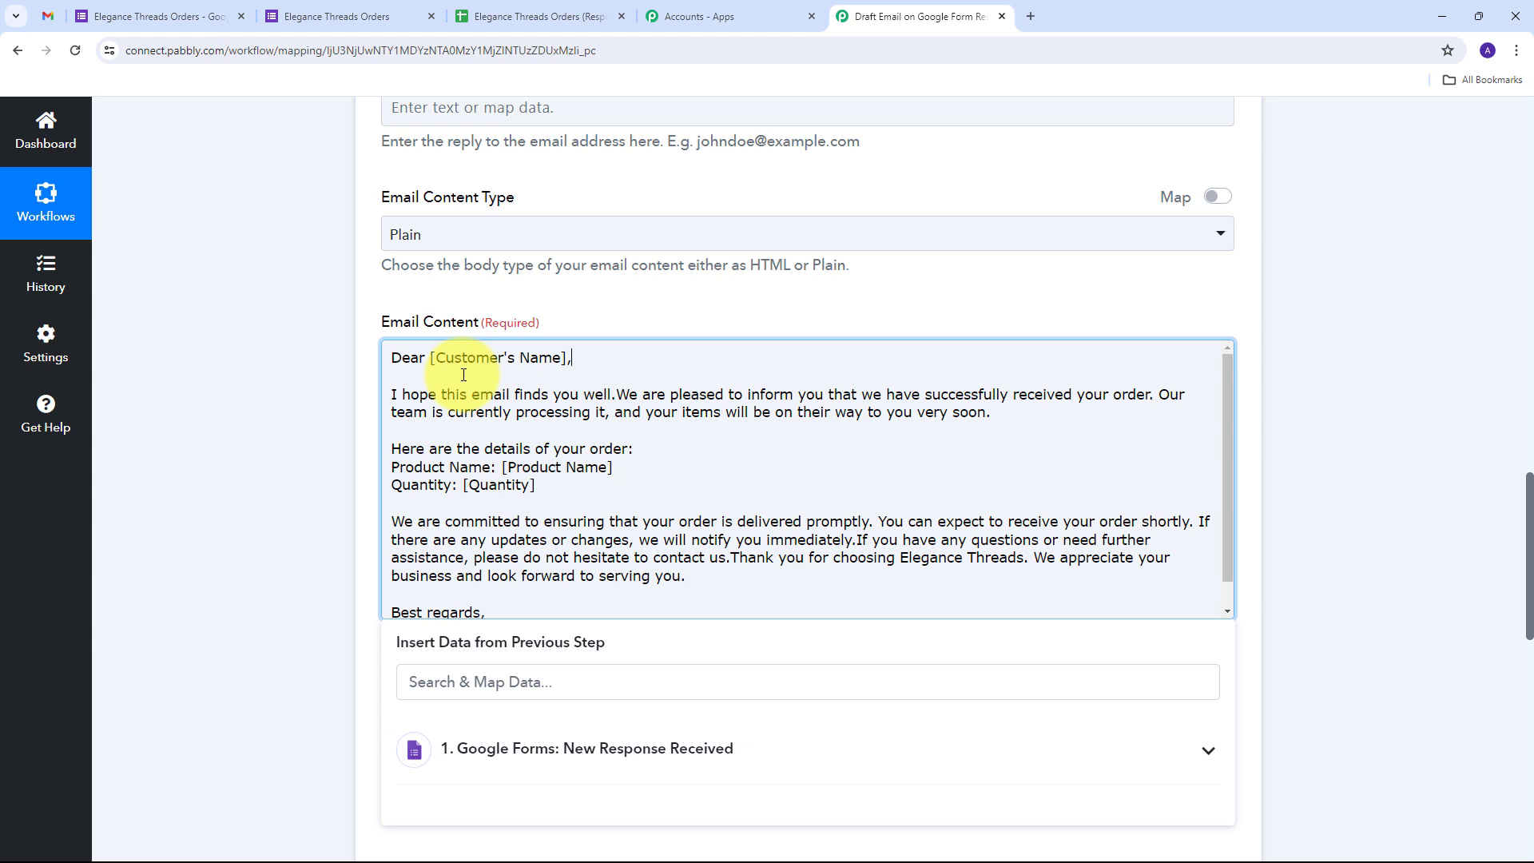
left_click_drag(431, 358, 566, 363)
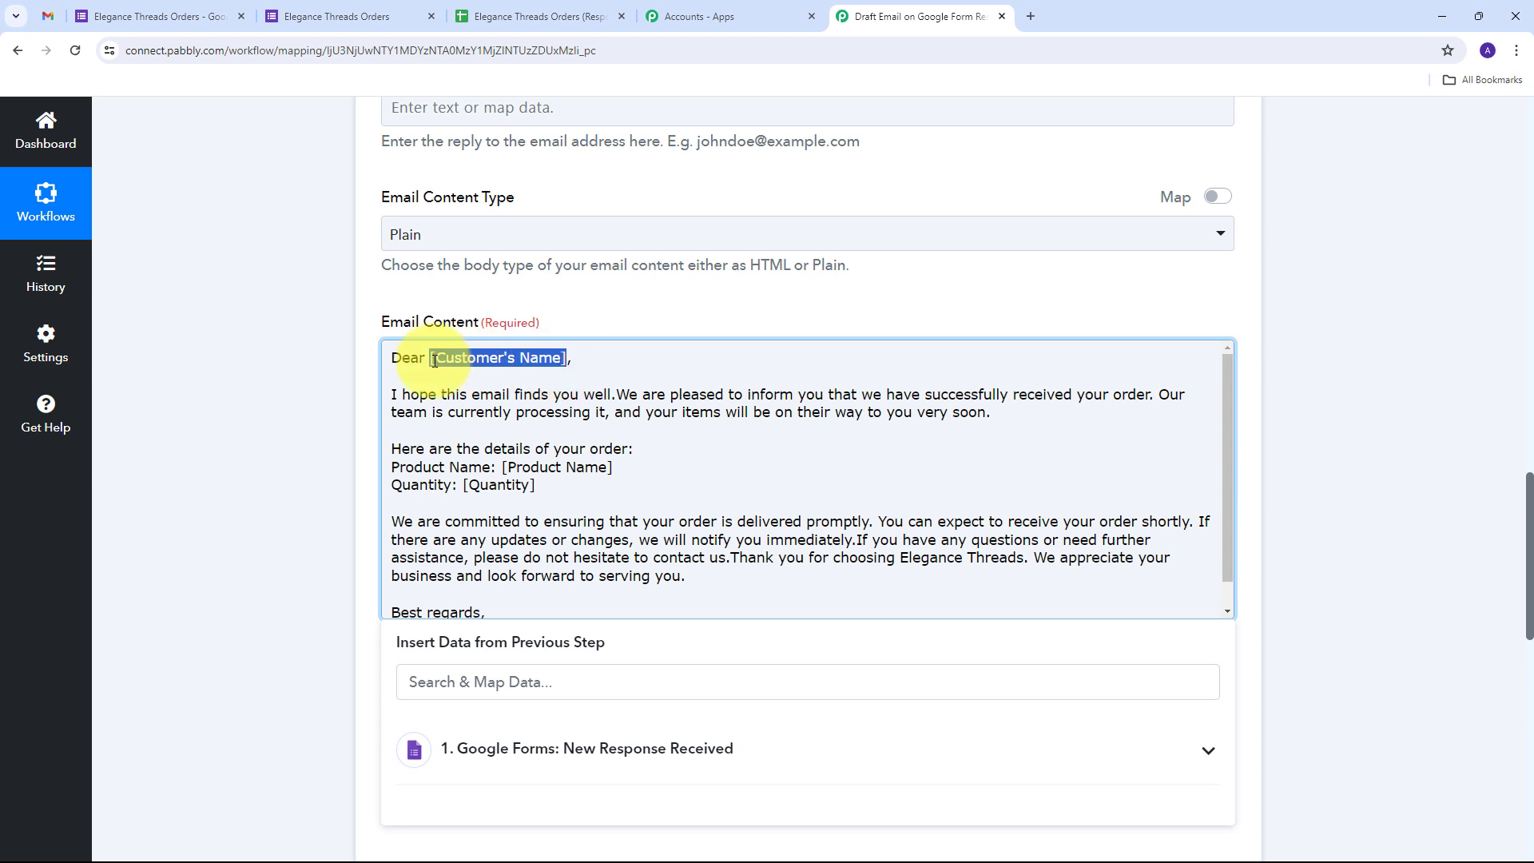
key("BackSpace")
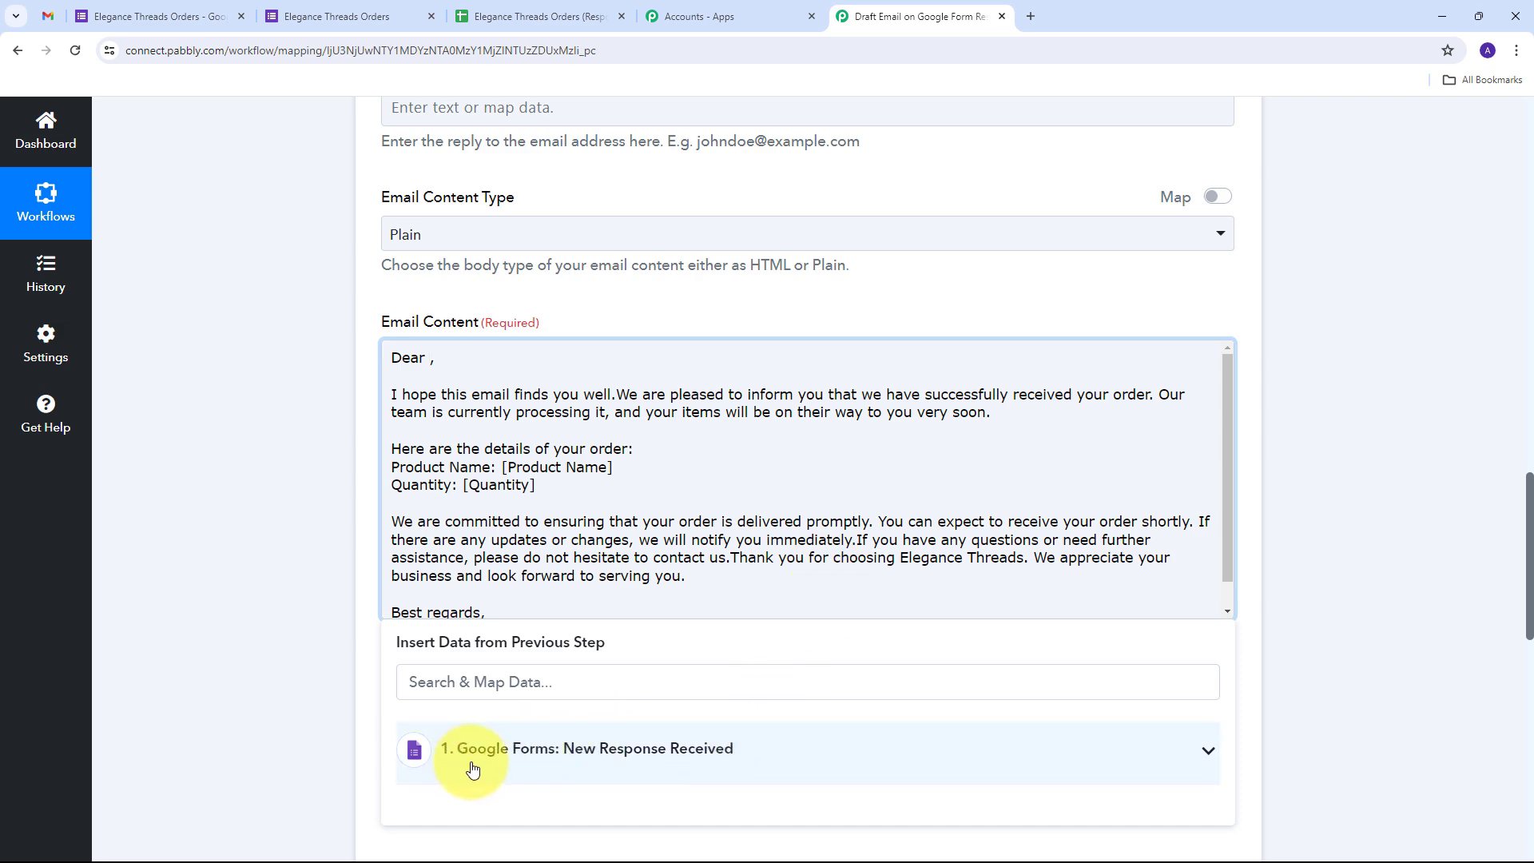
left_click(543, 759)
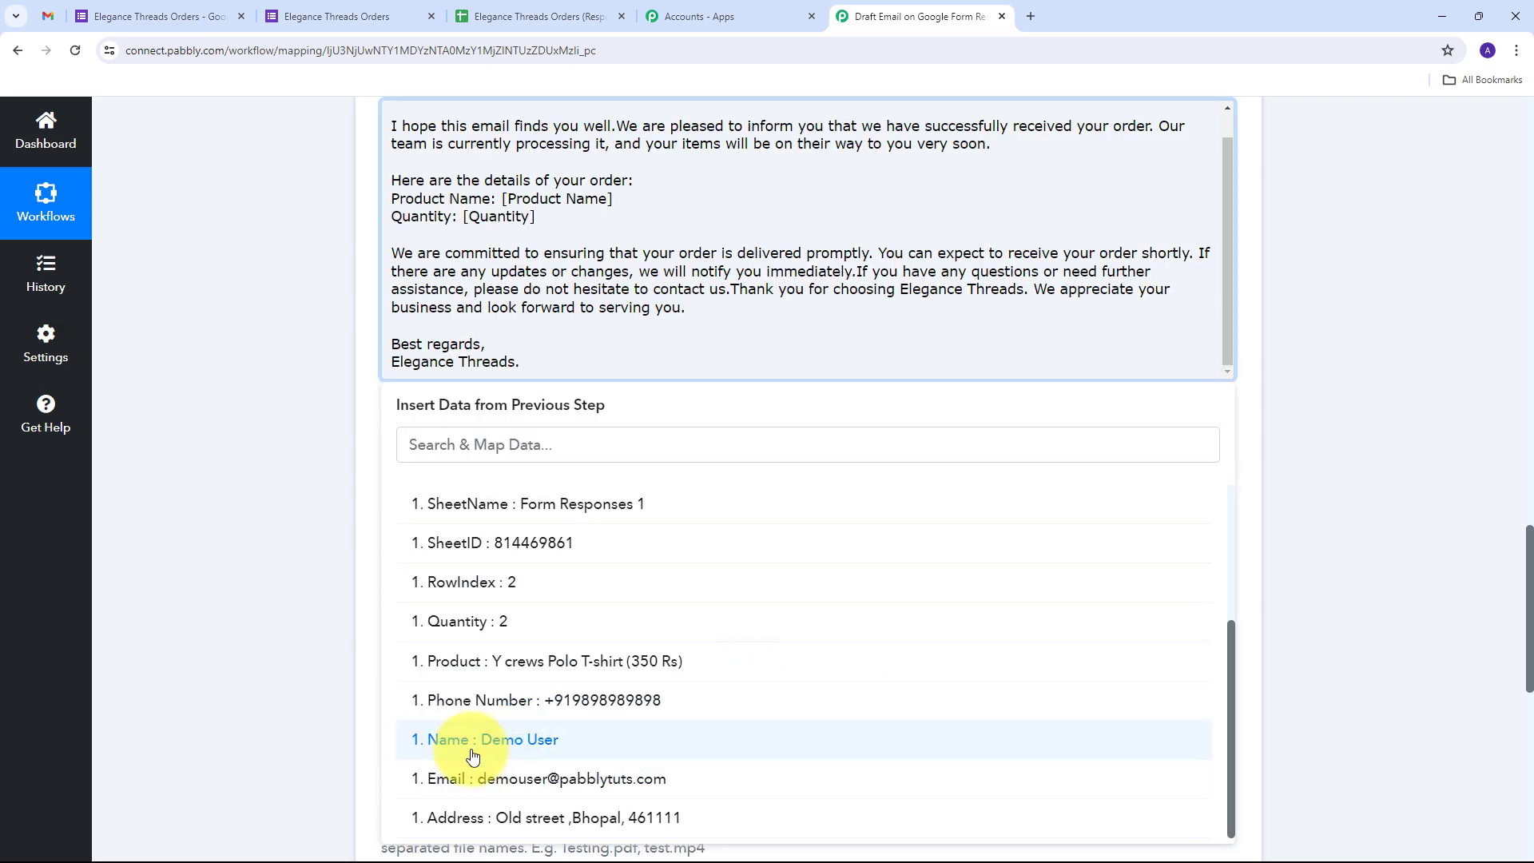
left_click(522, 750)
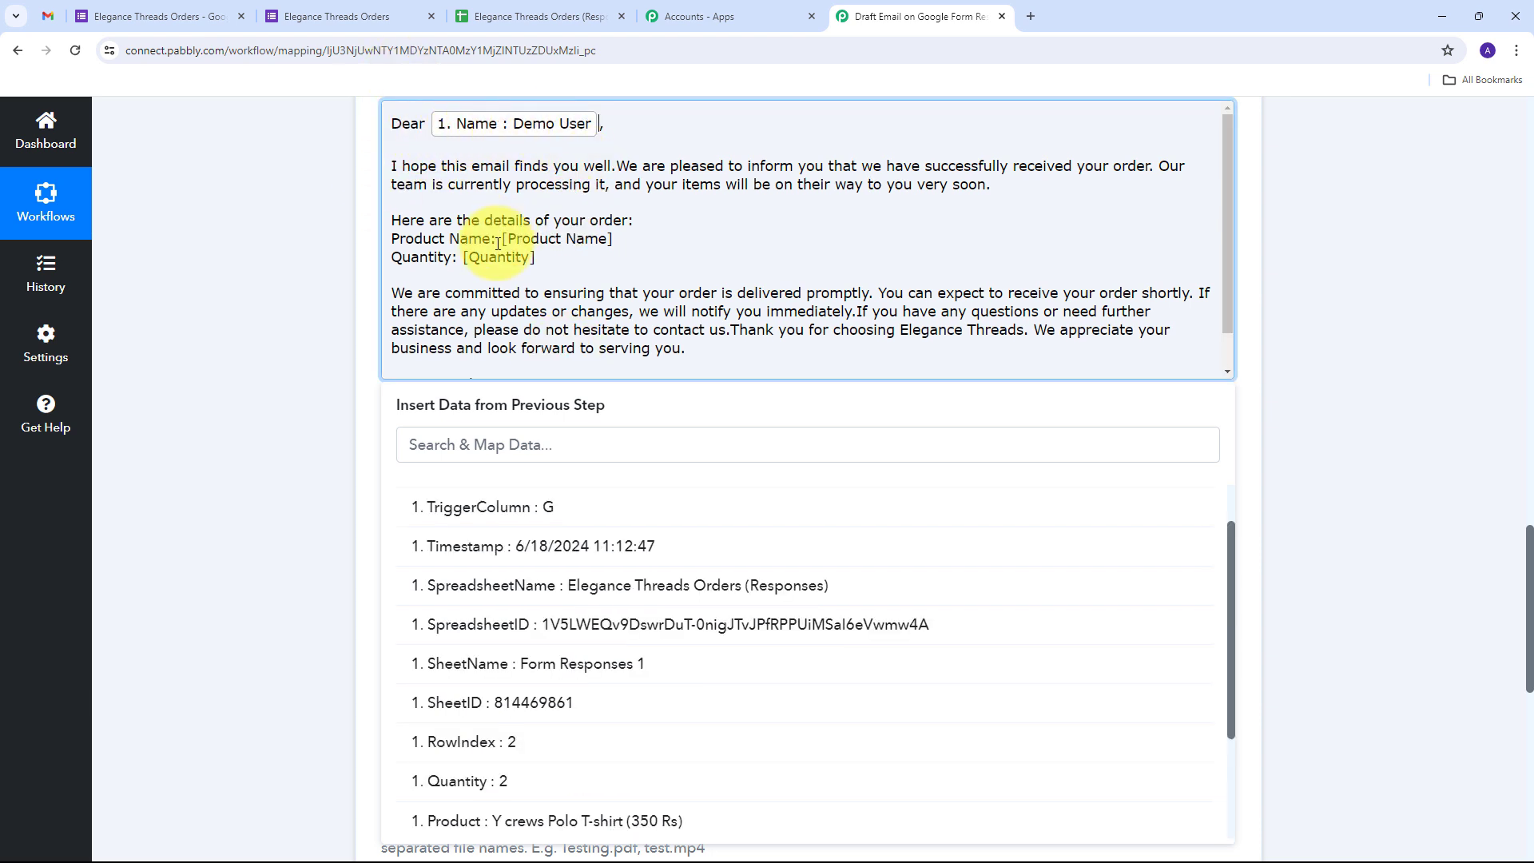
Replace the [Product Name] placeholder with the form's Product answer
left_click_drag(505, 239, 616, 239)
key("BackSpace")
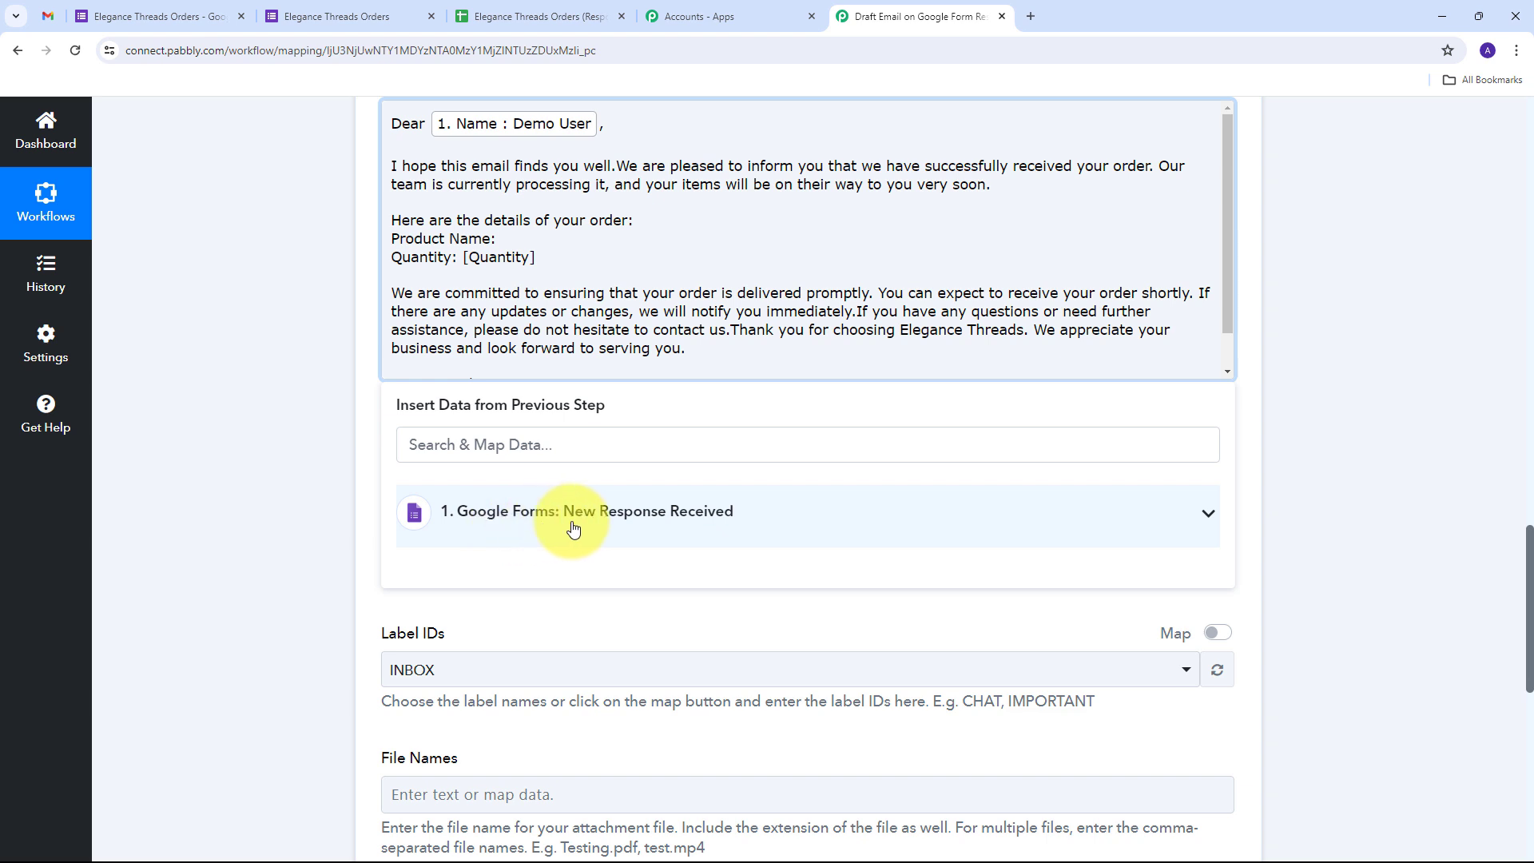
left_click(601, 525)
scroll(685, 589, "down", 3)
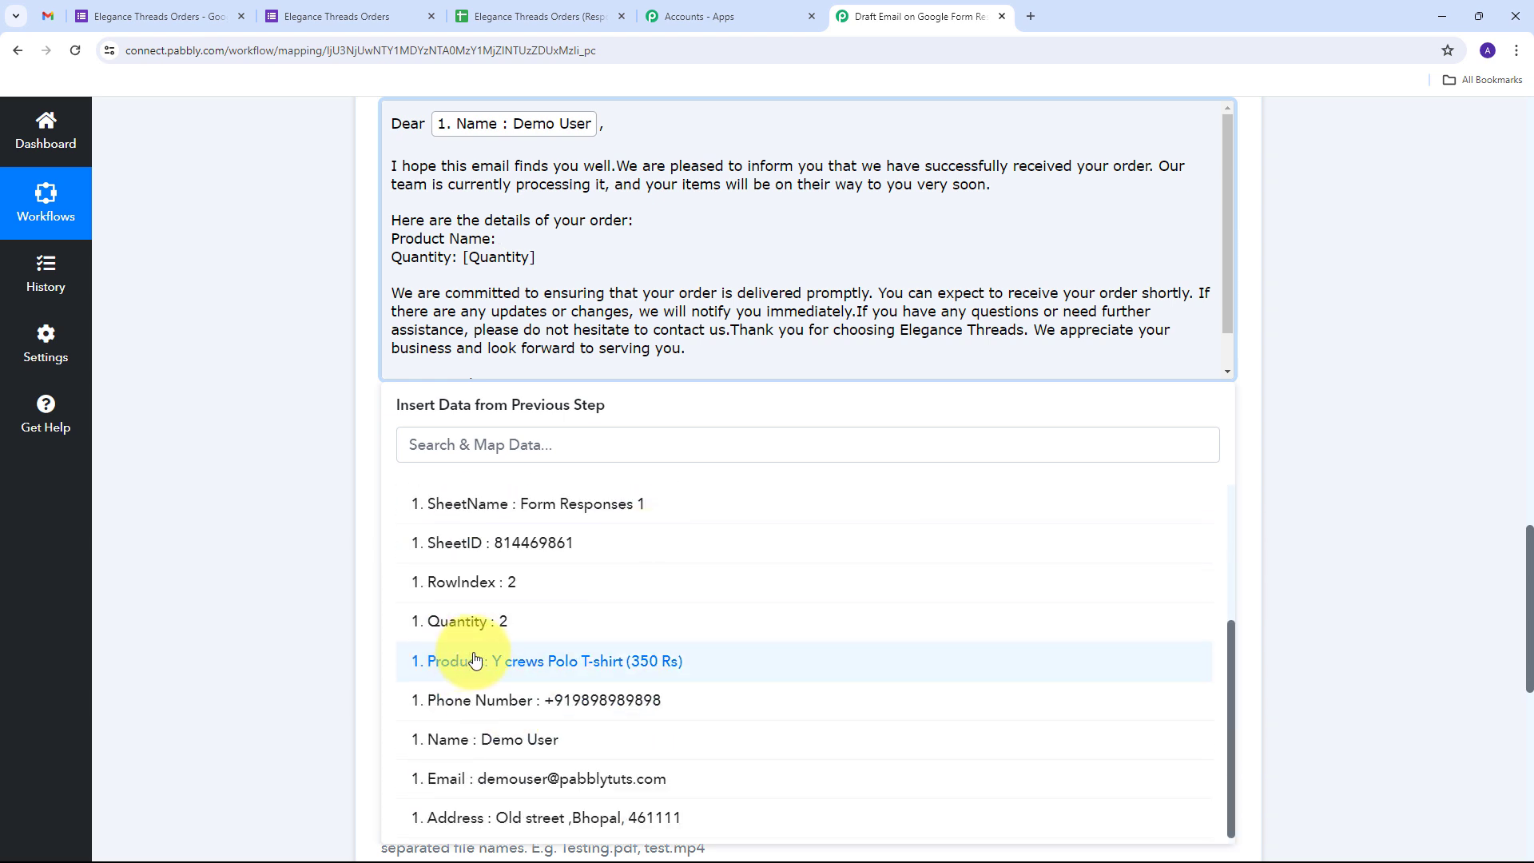
left_click(567, 662)
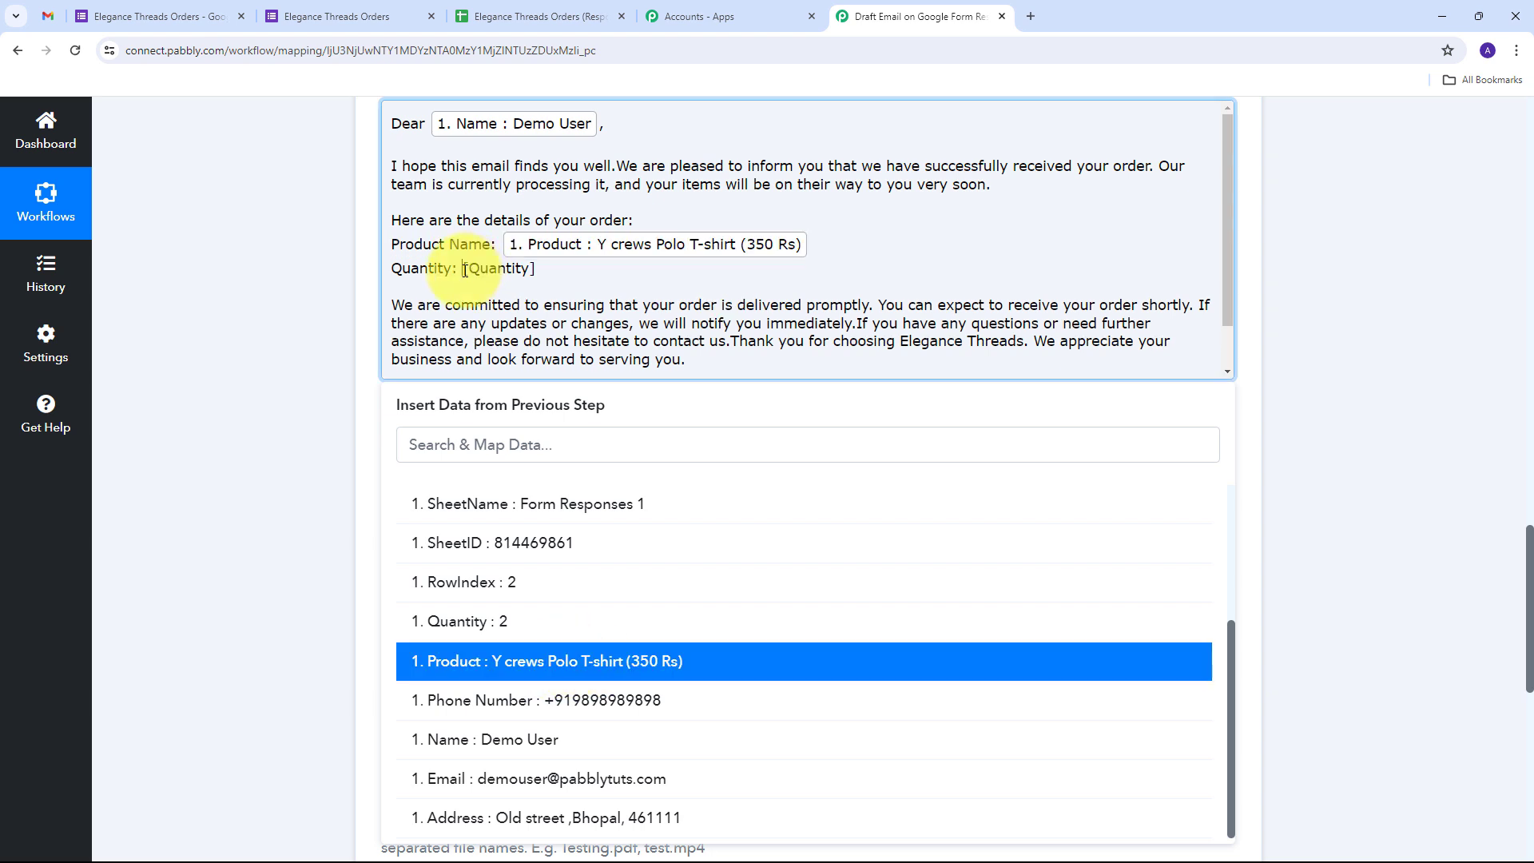
Replace the [Quantity] placeholder with the form's Quantity answer and review the body
left_click_drag(465, 270, 582, 274)
key("BackSpace")
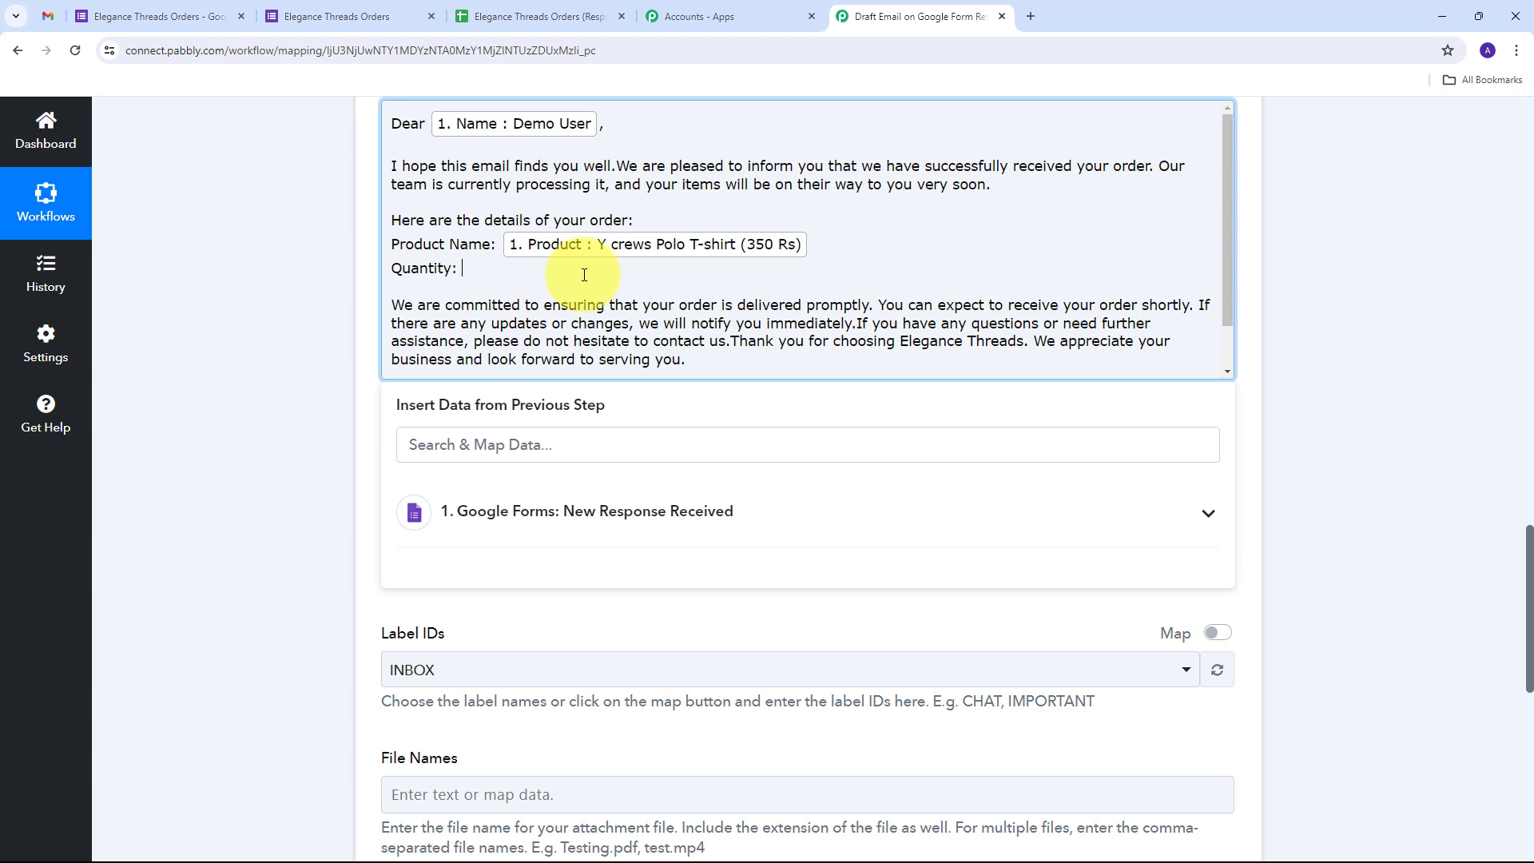
left_click(542, 519)
scroll(589, 599, "down", 5)
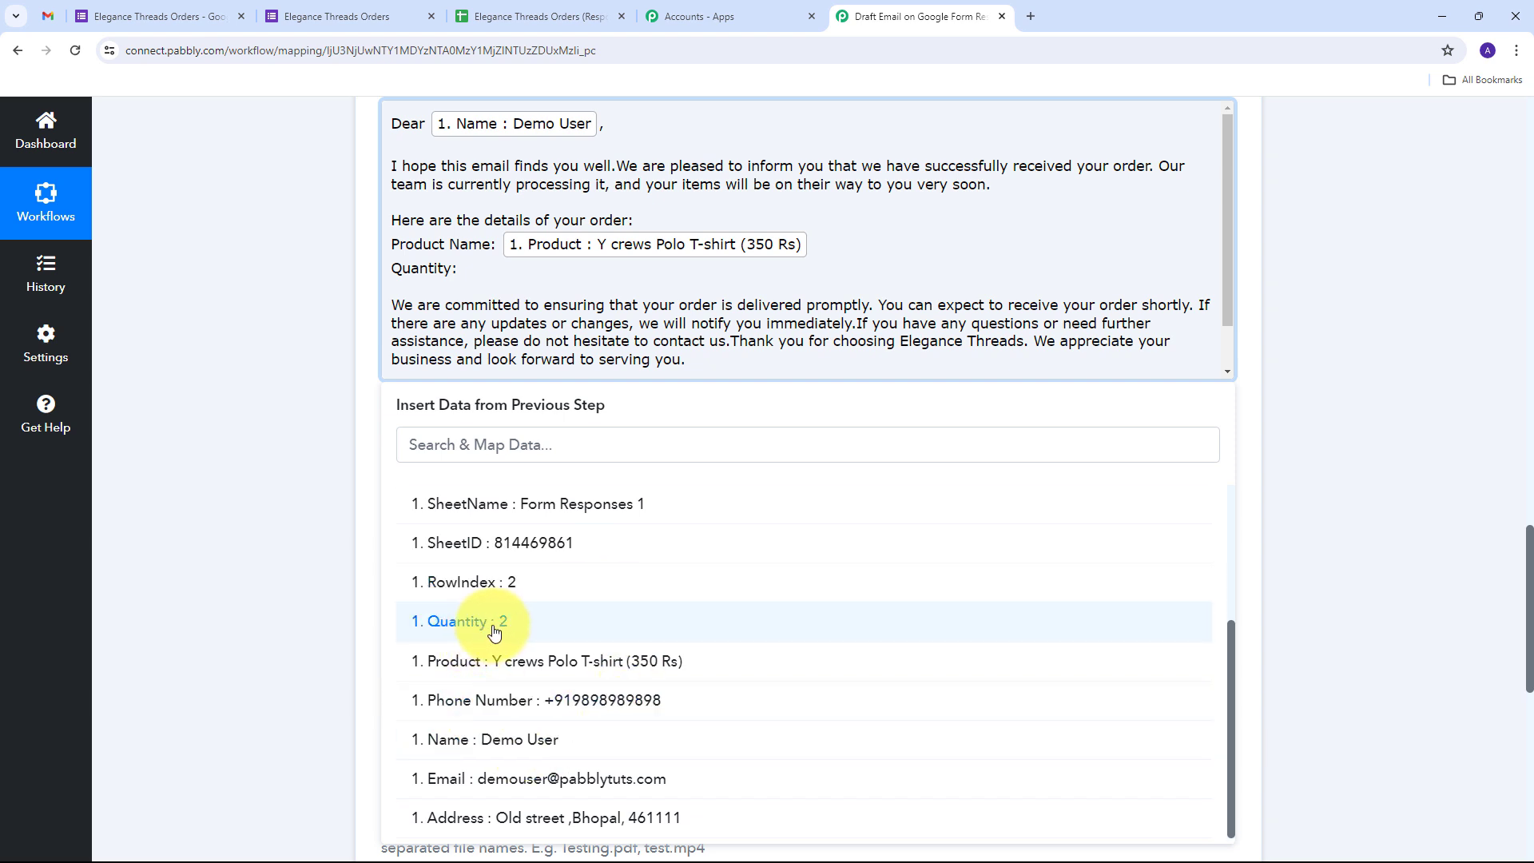
left_click(509, 630)
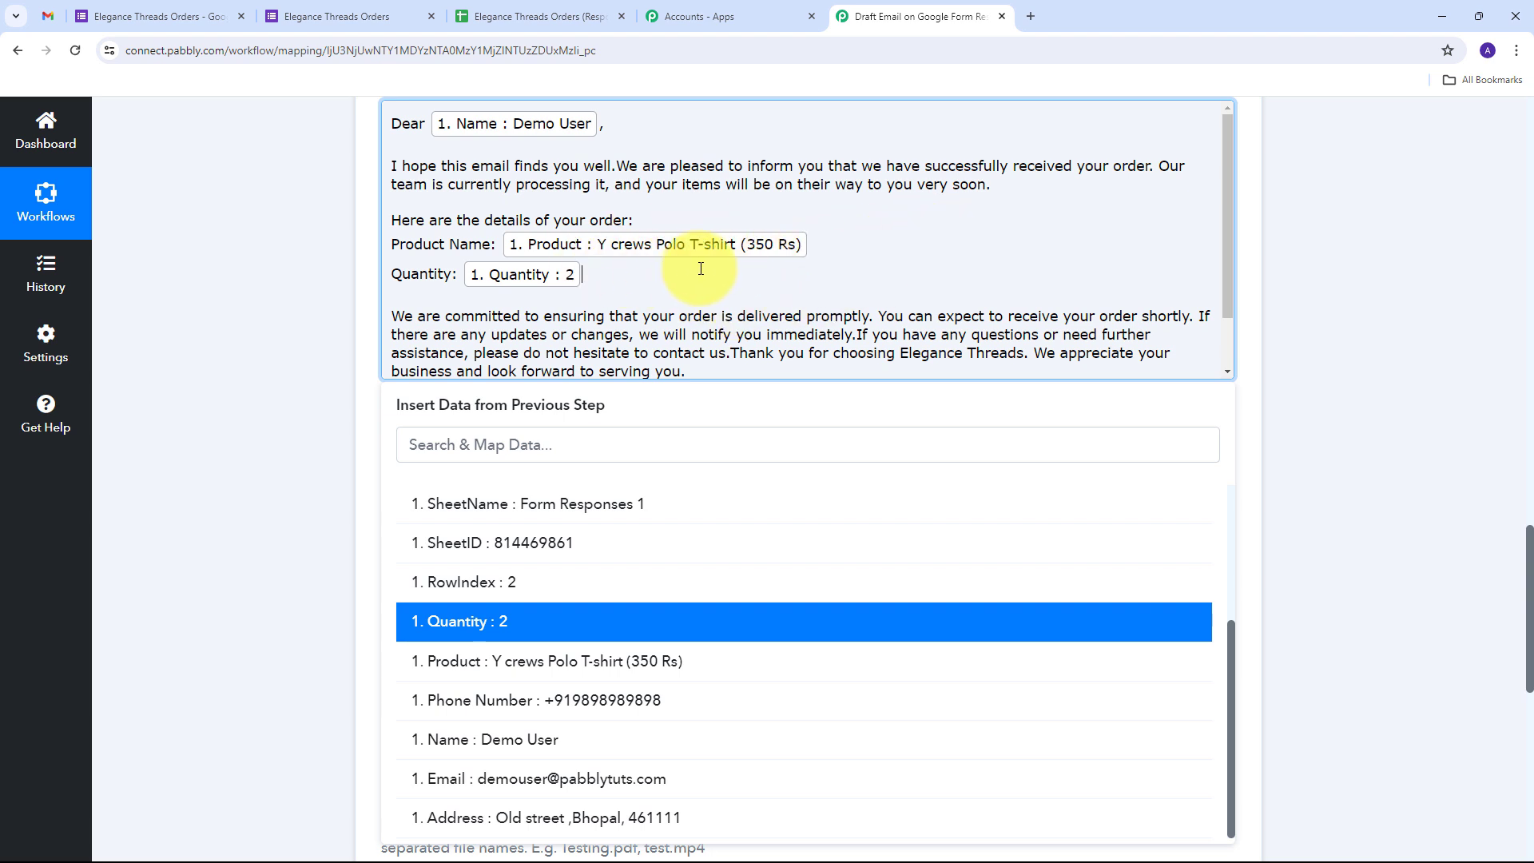
scroll(640, 255, "down", 1)
scroll(552, 316, "up", 1)
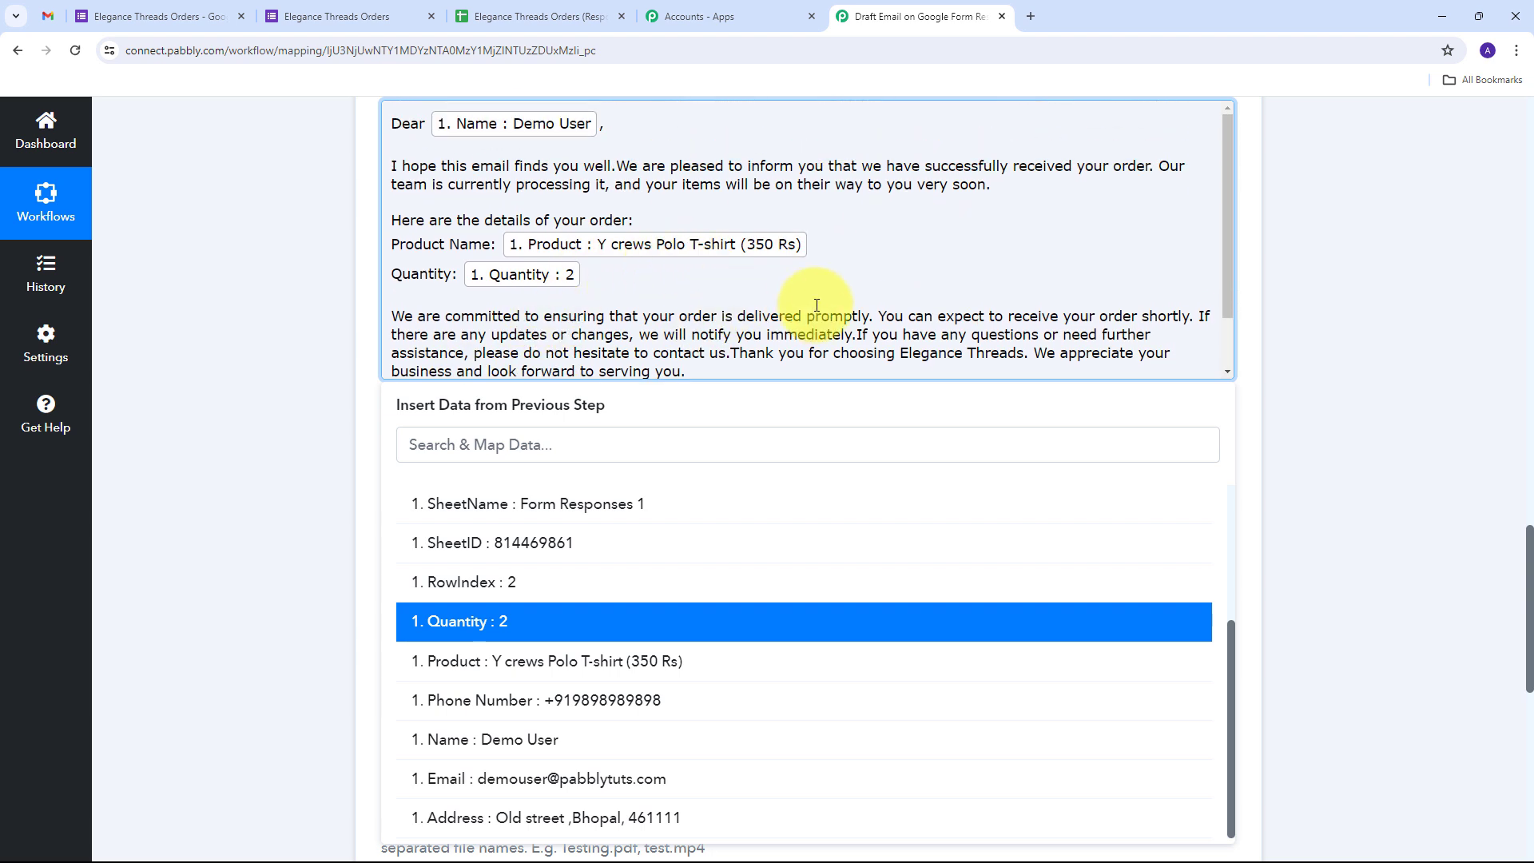
scroll(719, 303, "up", 1)
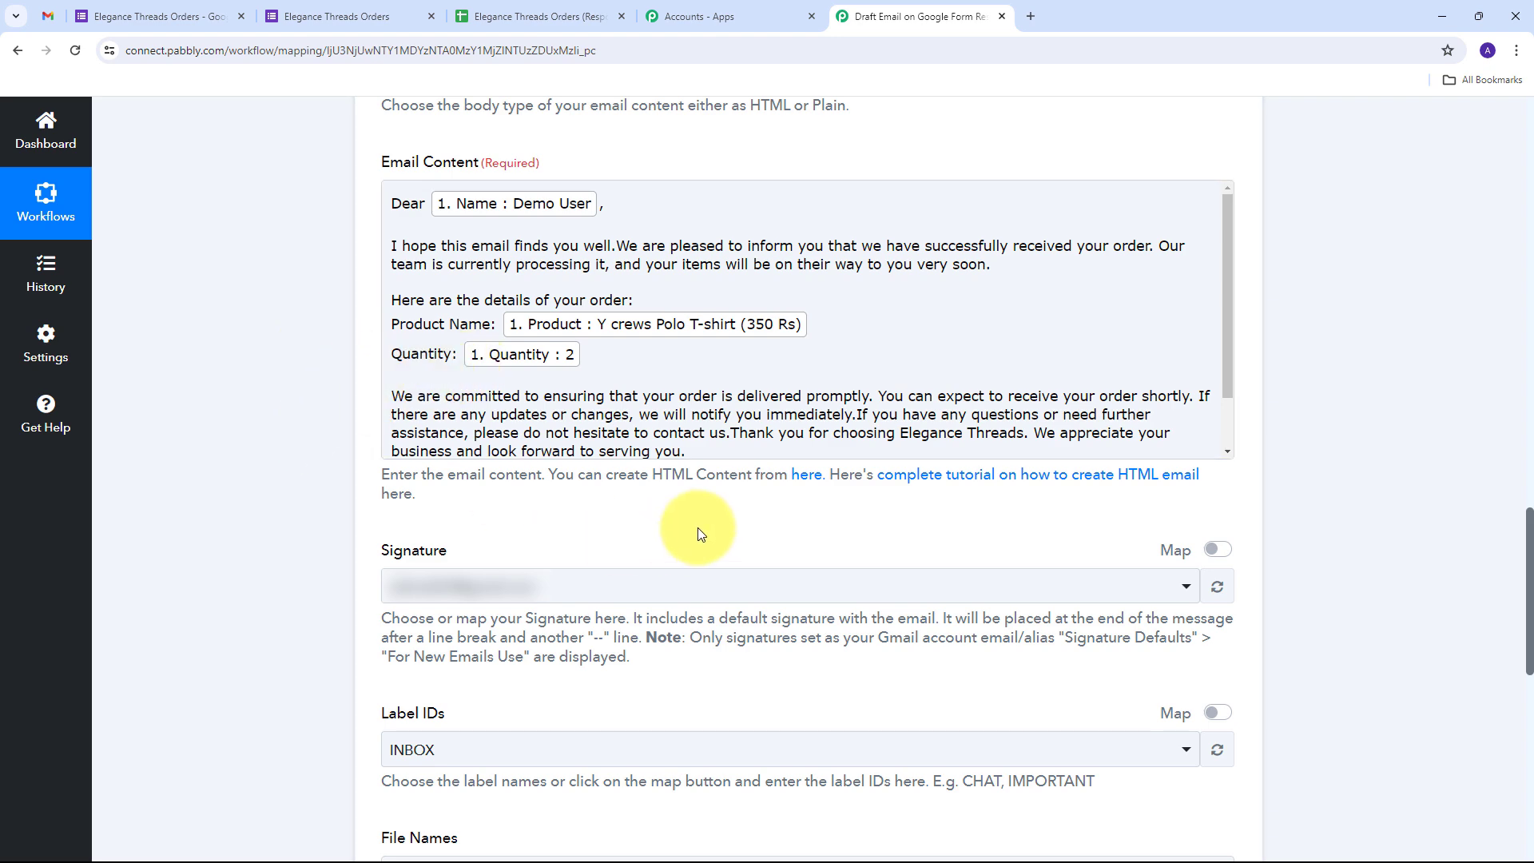
scroll(791, 434, "down", 1)
scroll(671, 483, "down", 7)
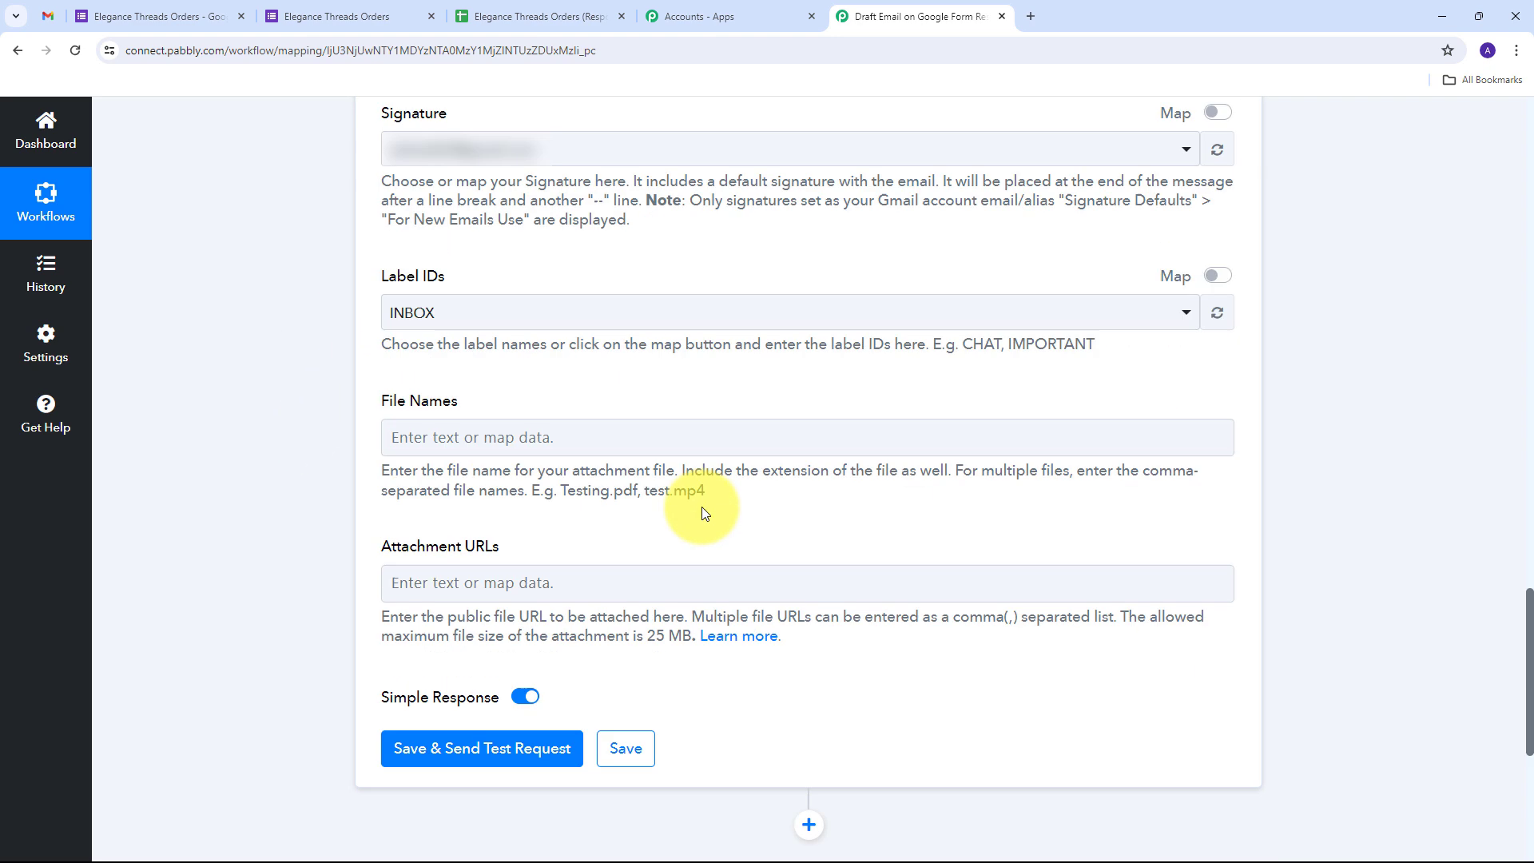
scroll(485, 453, "down", 2)
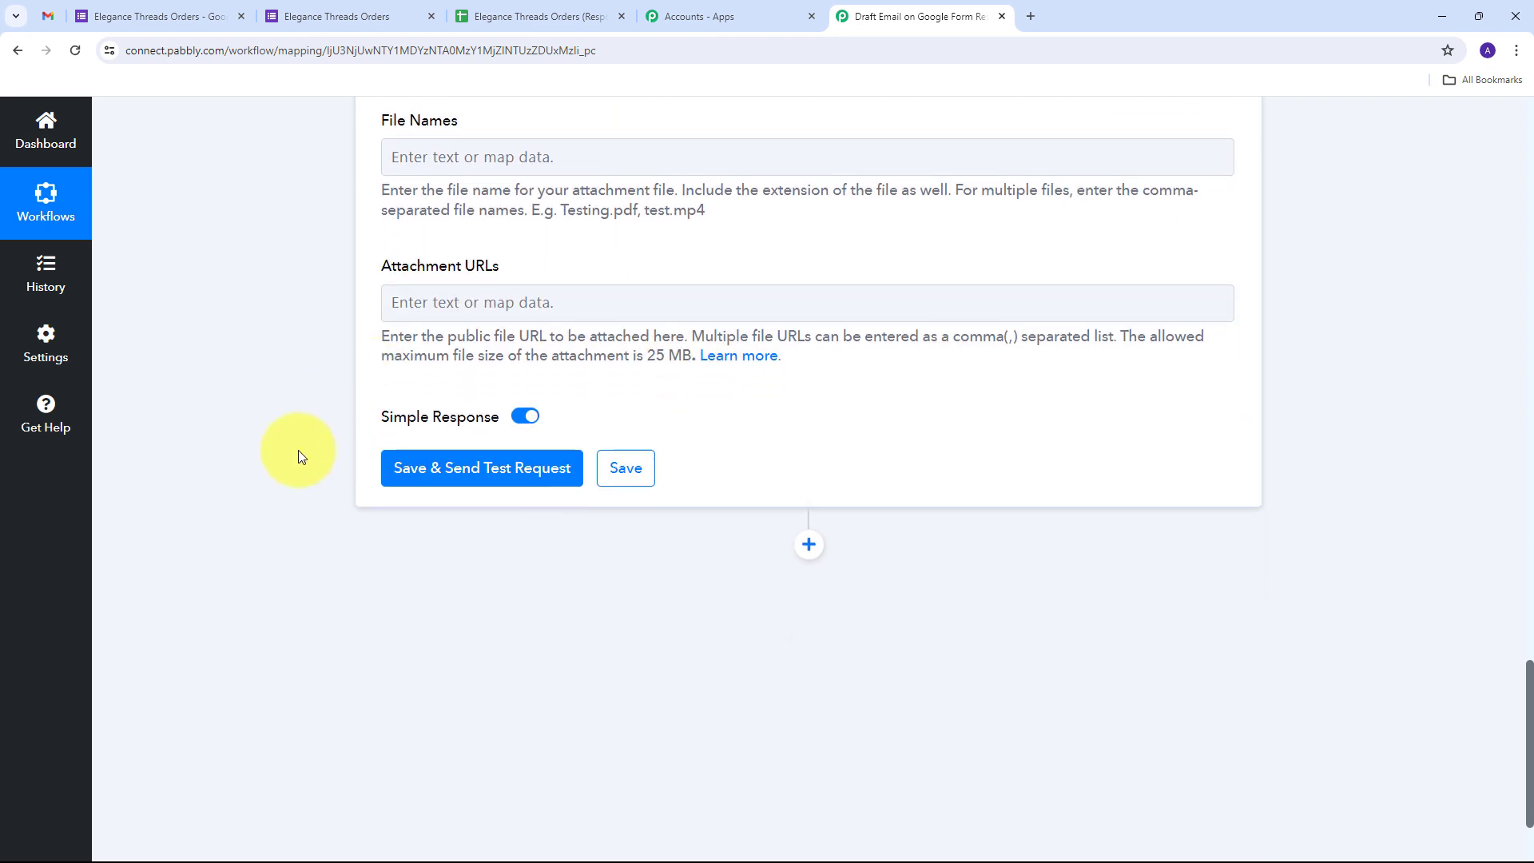
left_click(502, 473)
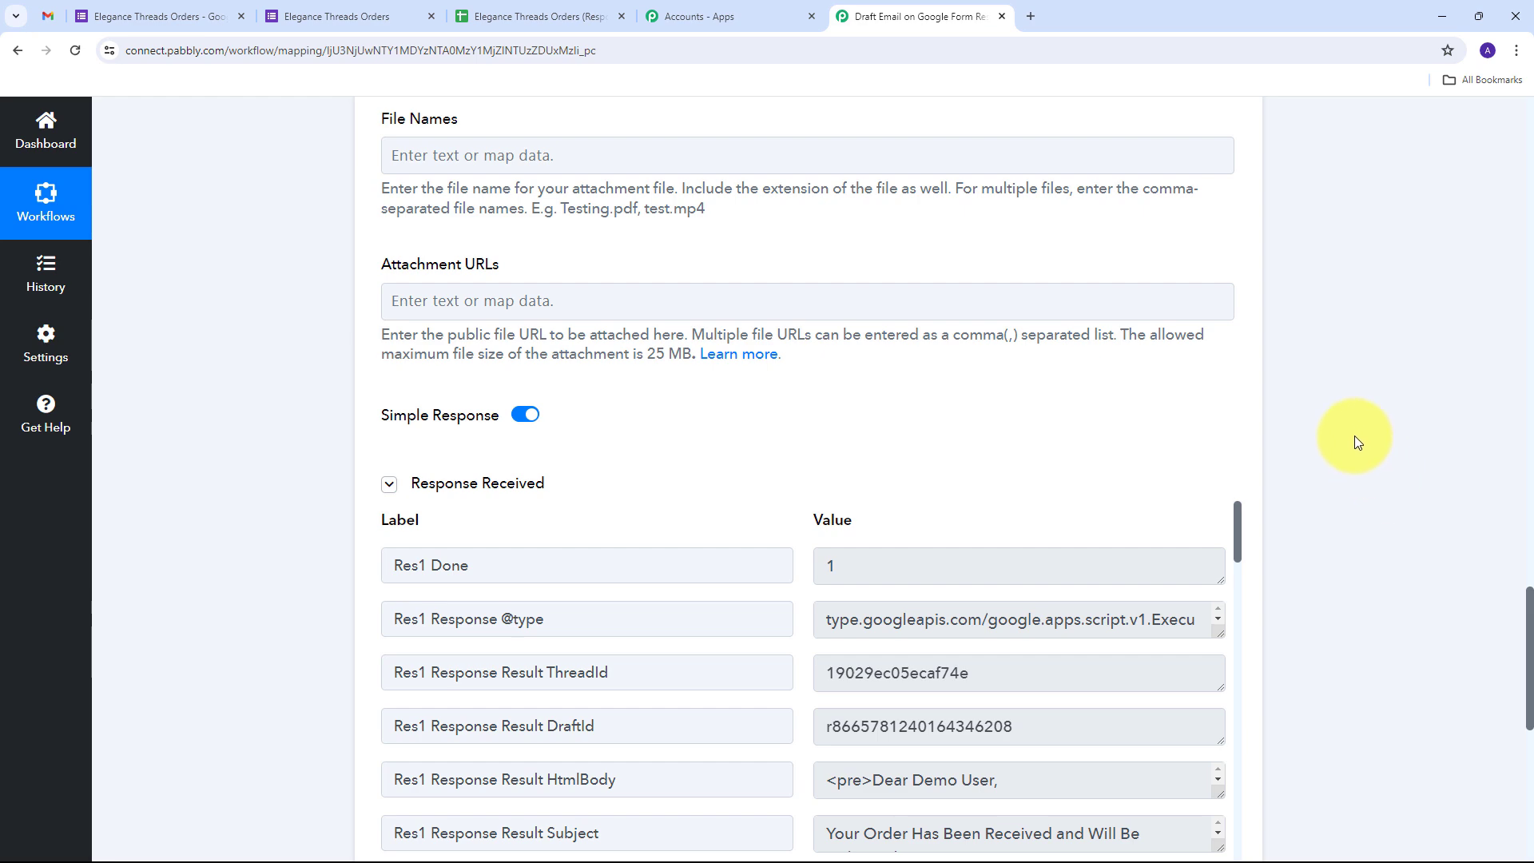
scroll(1359, 439, "down", 4)
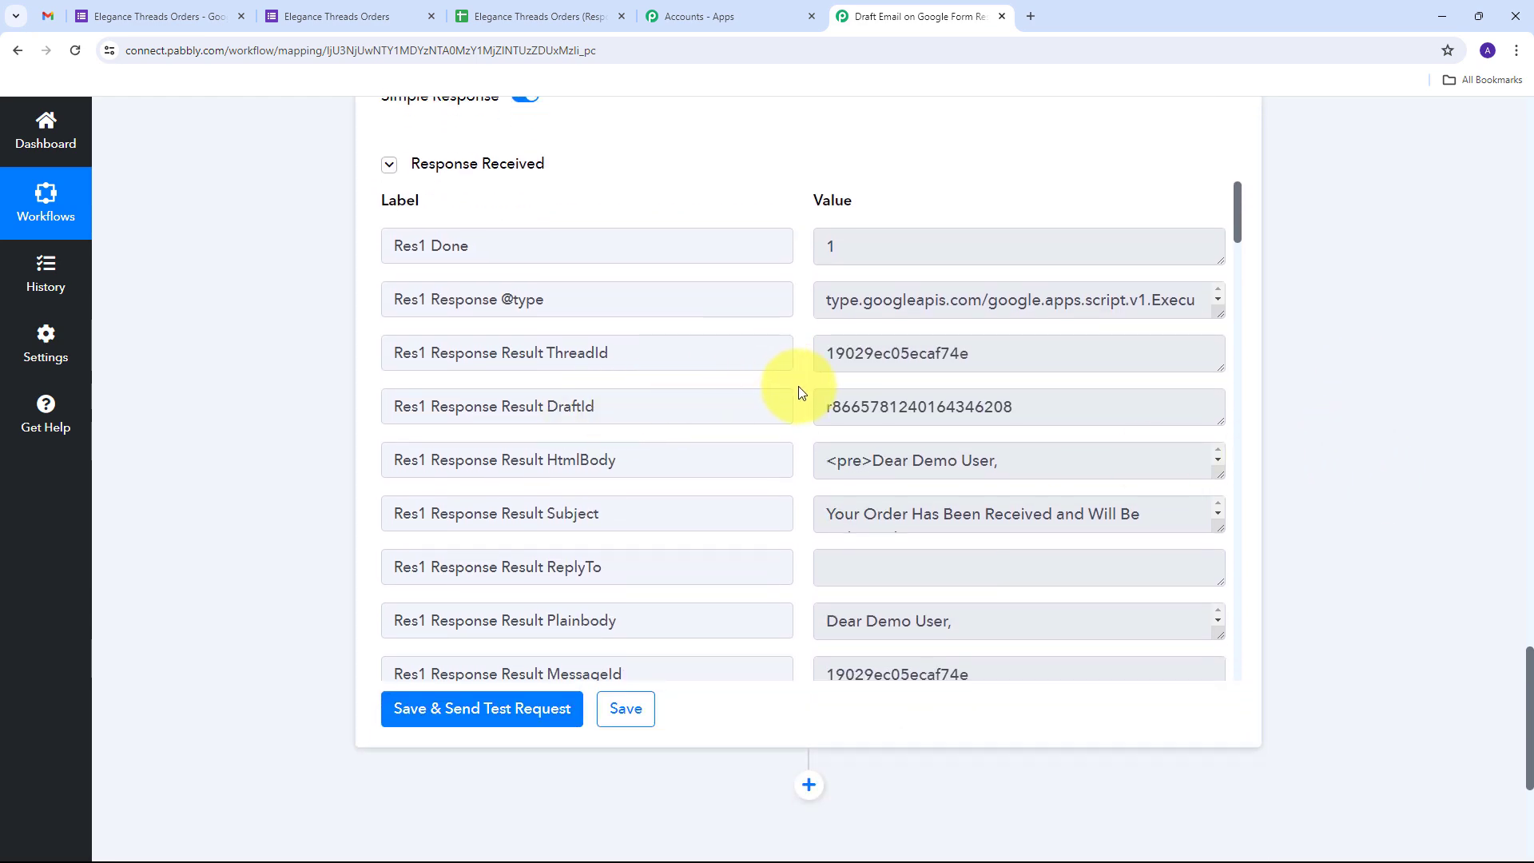
scroll(799, 386, "down", 3)
scroll(799, 386, "up", 2)
scroll(799, 386, "up", 1)
Open the Gmail draft and check its greeting name, product, quantity, Elegance Threads sign-off and subject
left_click(48, 16)
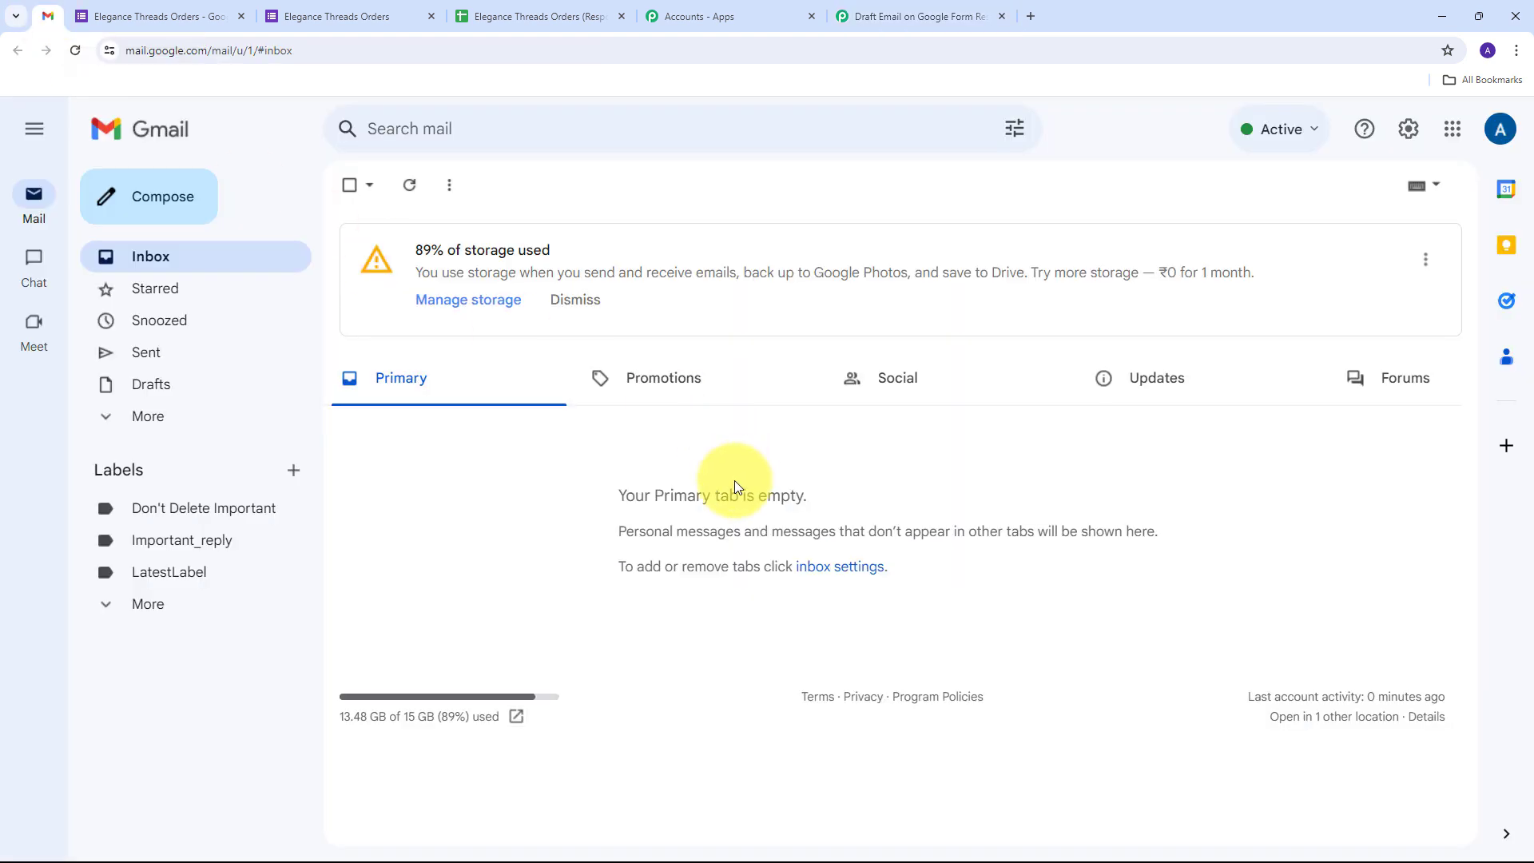
left_click(150, 399)
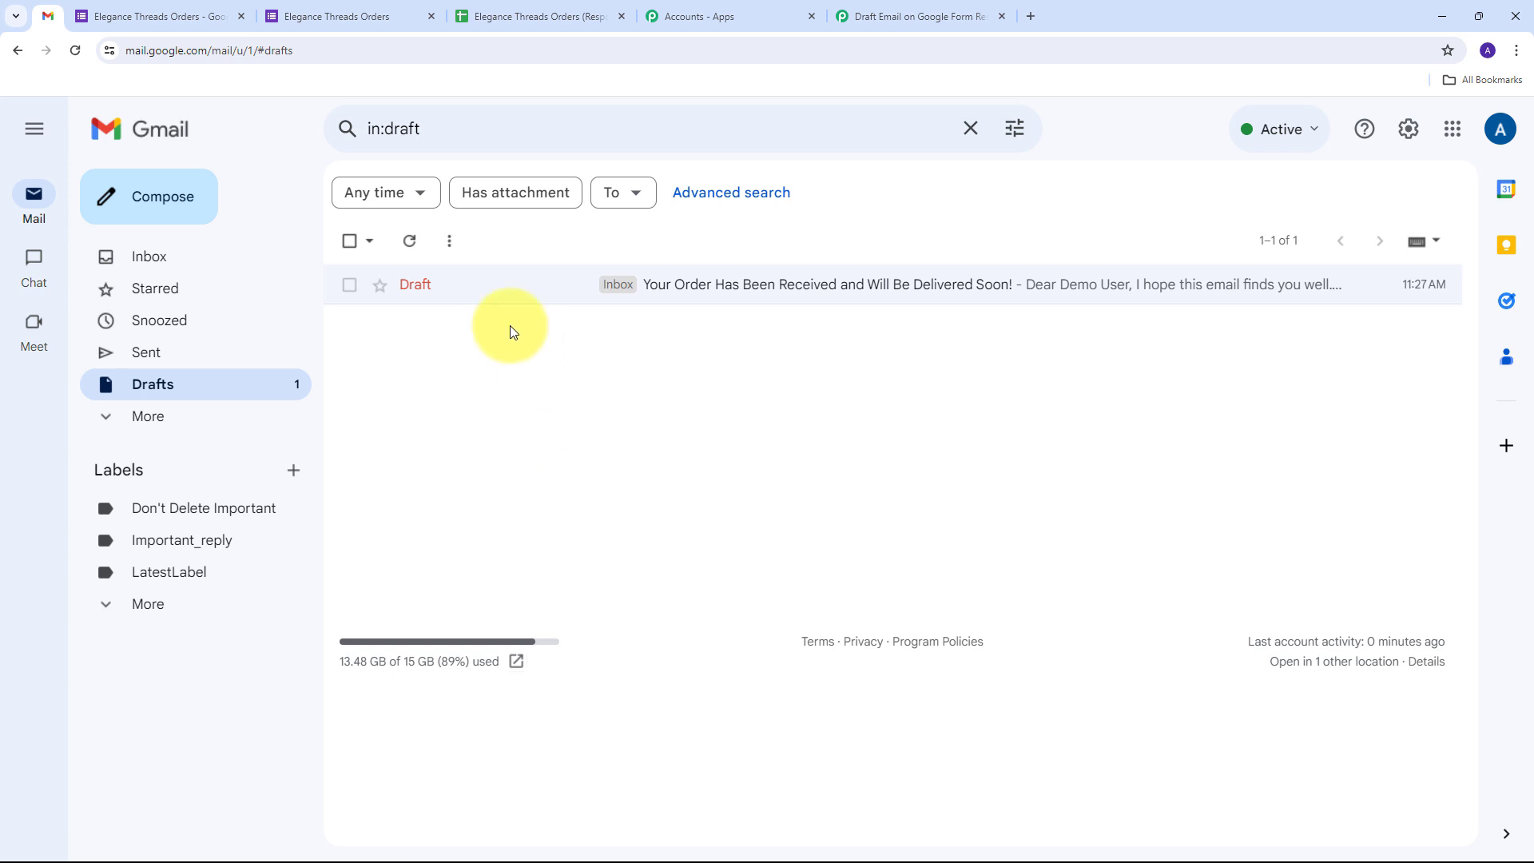
left_click(694, 294)
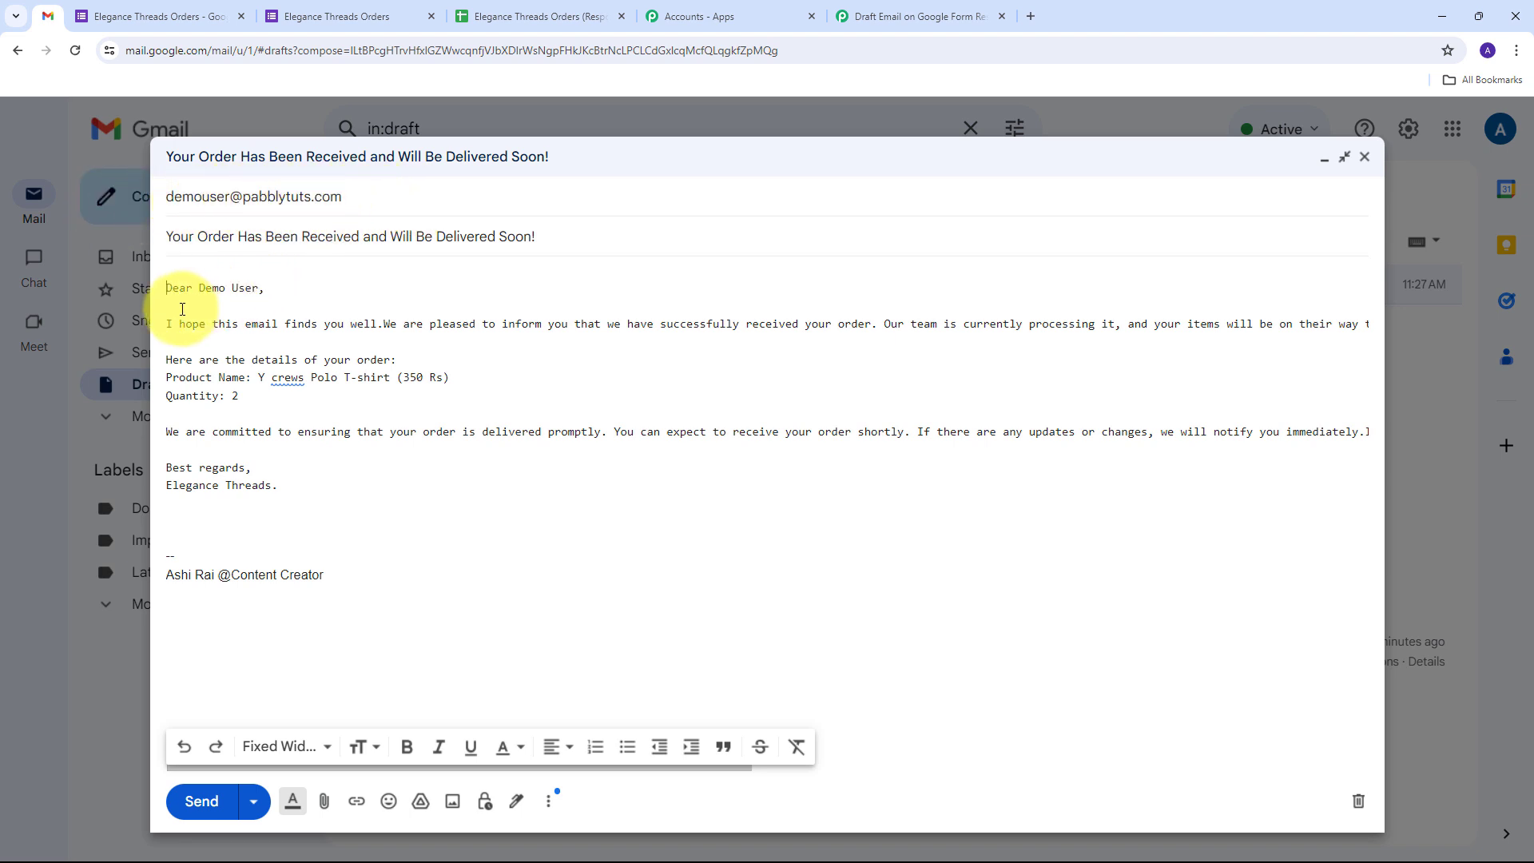
left_click_drag(199, 288, 266, 288)
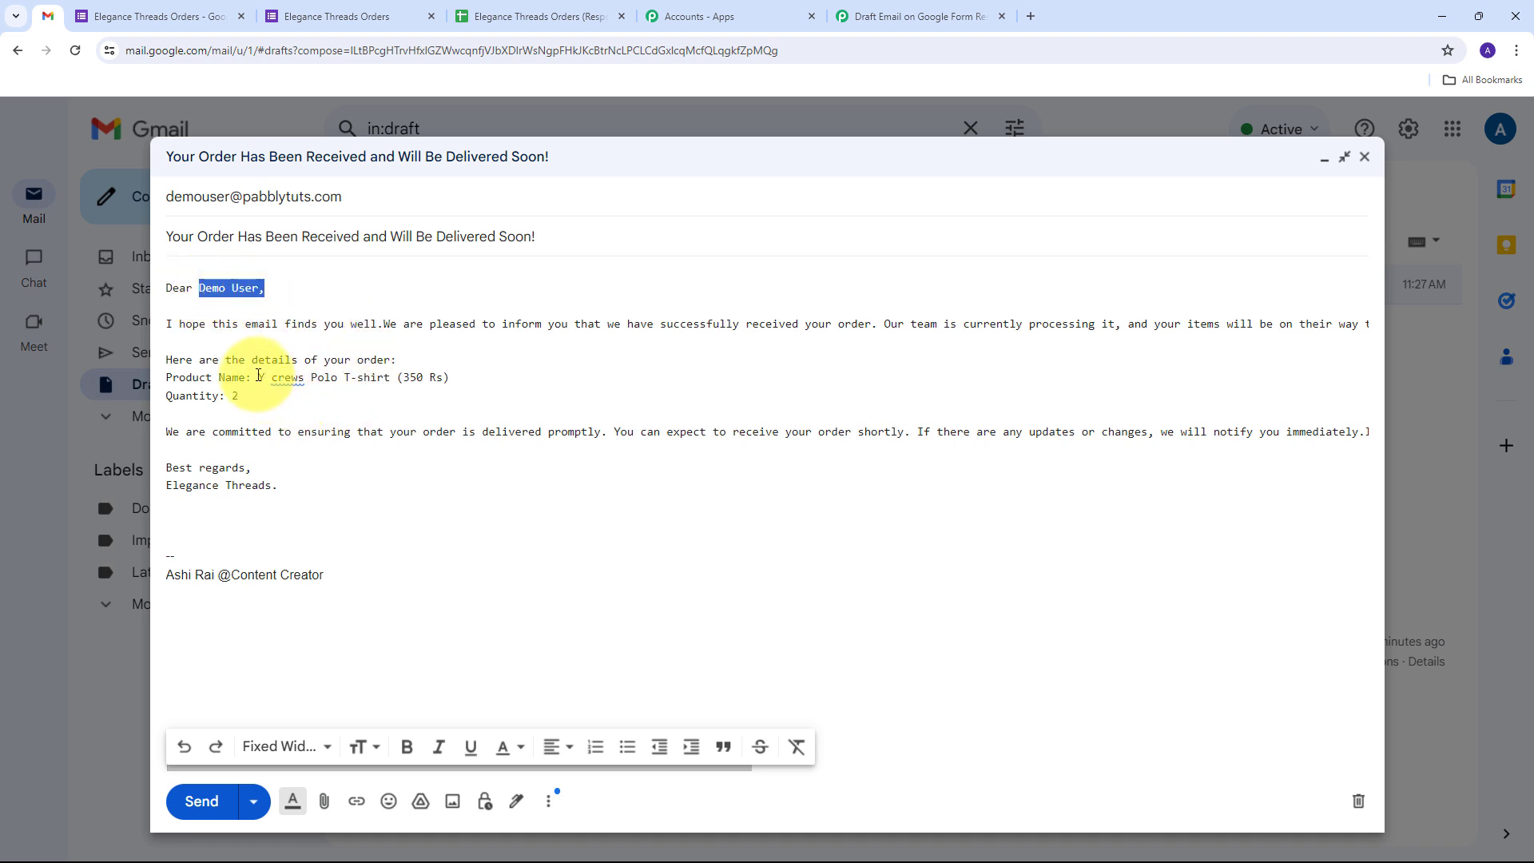
left_click_drag(259, 377, 447, 378)
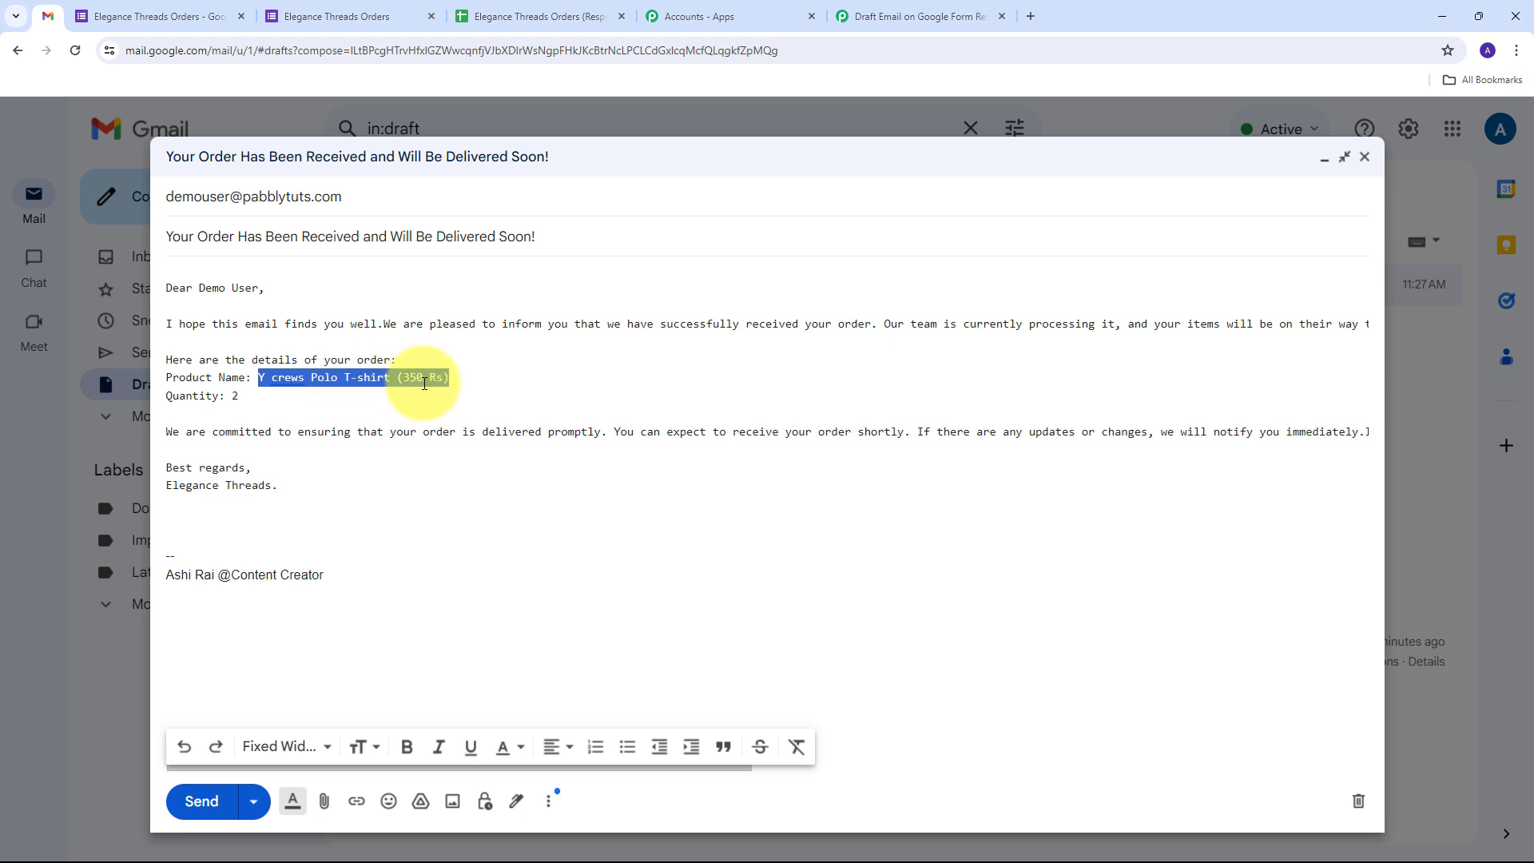
double_click(233, 397)
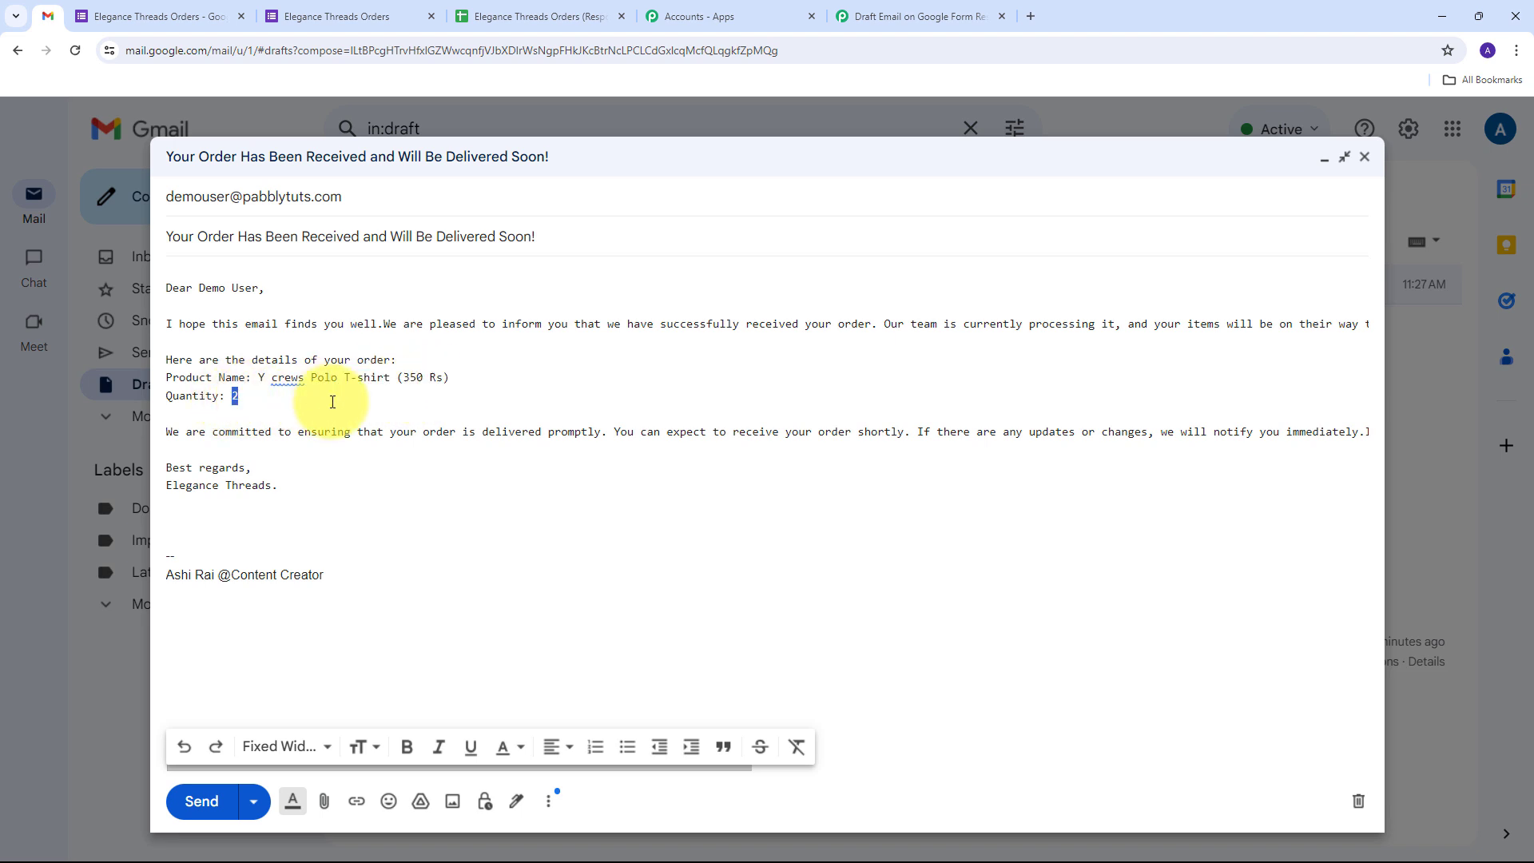
left_click(171, 485)
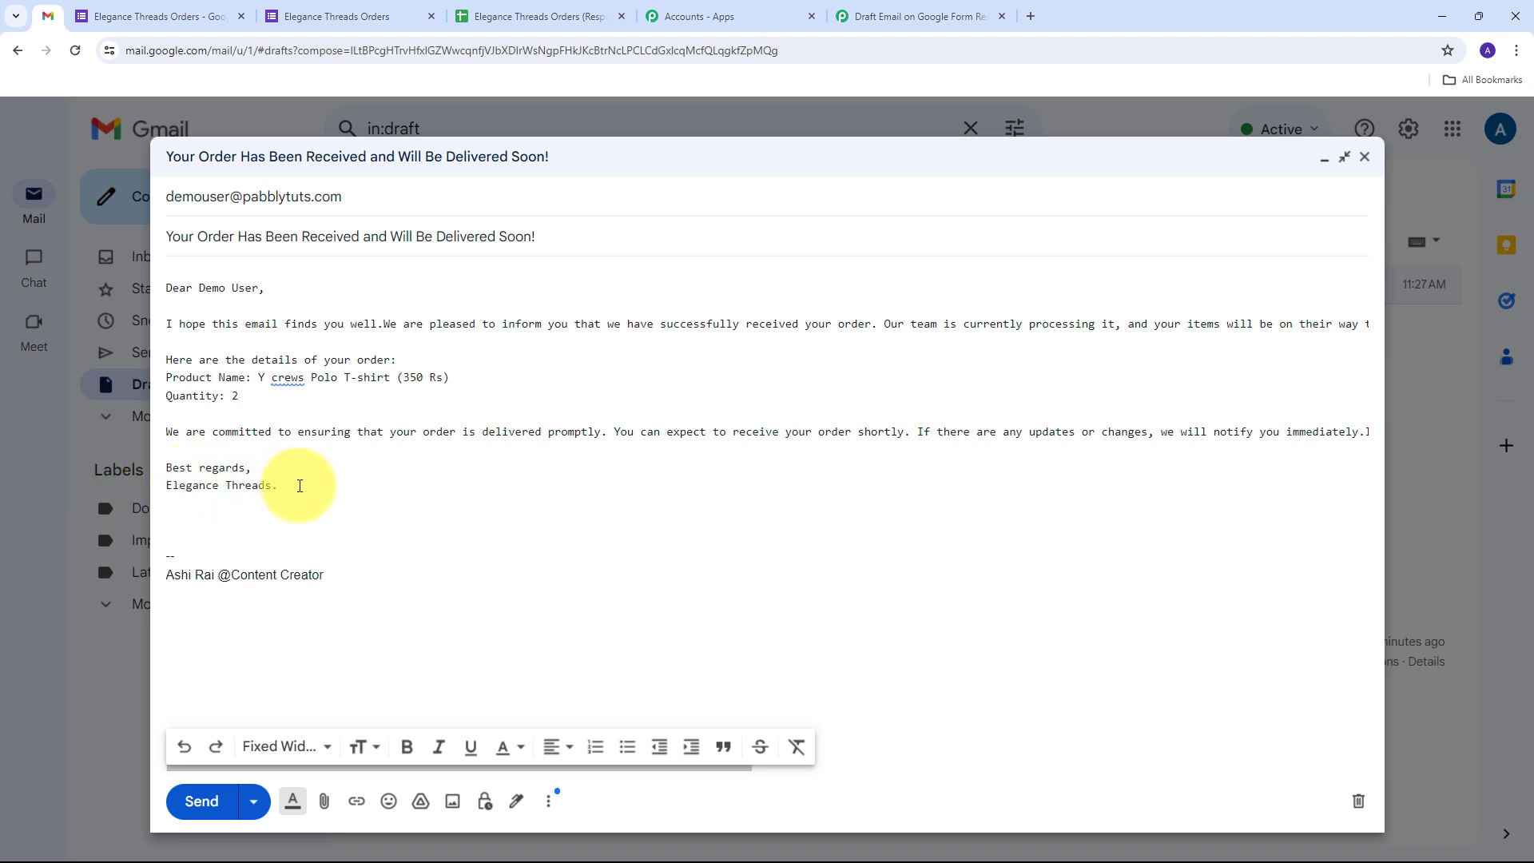
left_click_drag(300, 486, 165, 485)
left_click(381, 493)
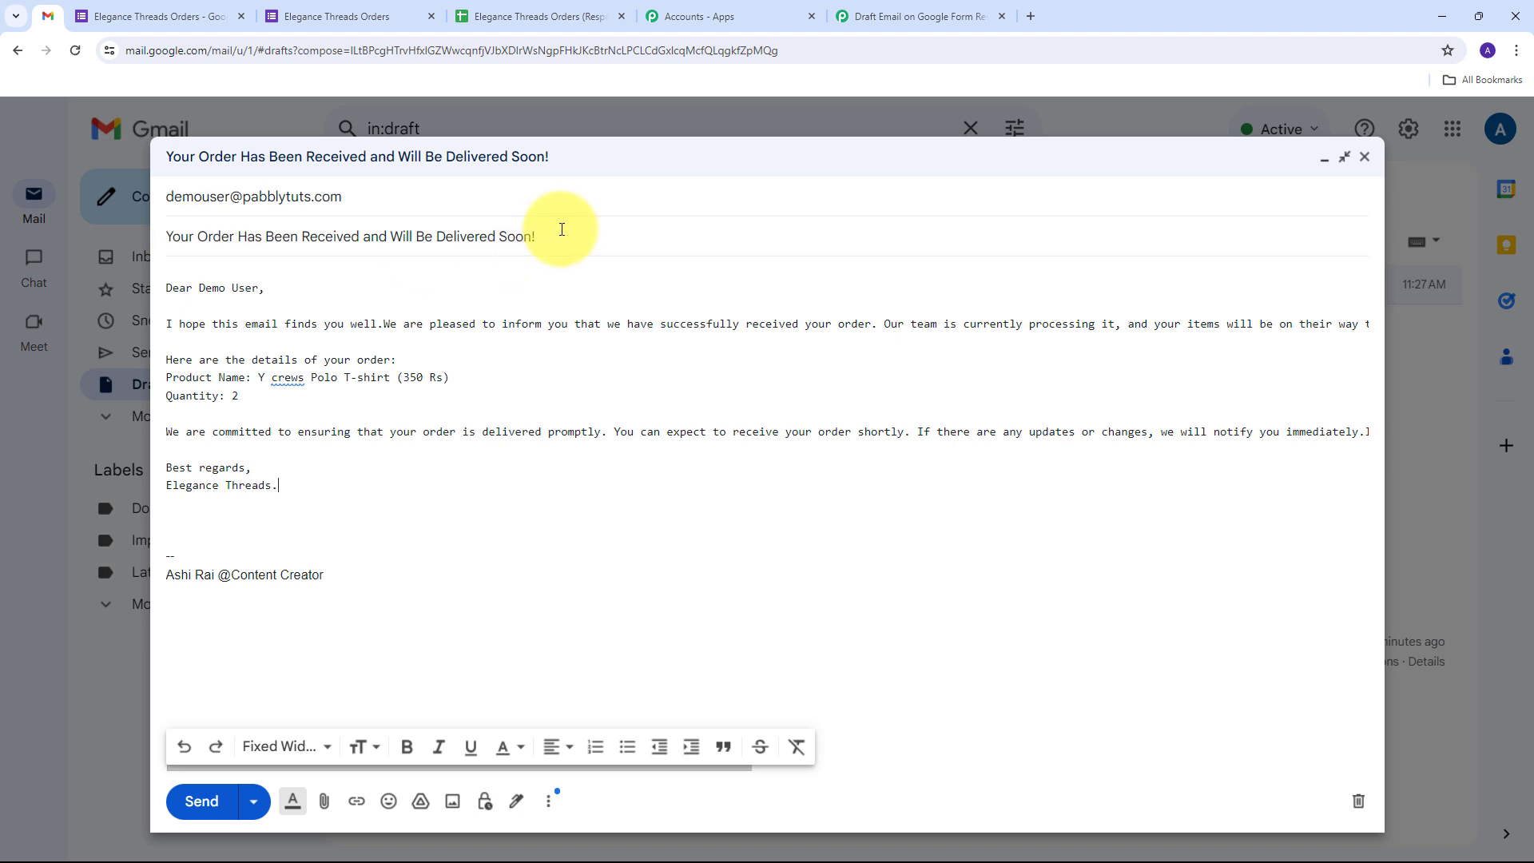
left_click_drag(559, 234, 168, 233)
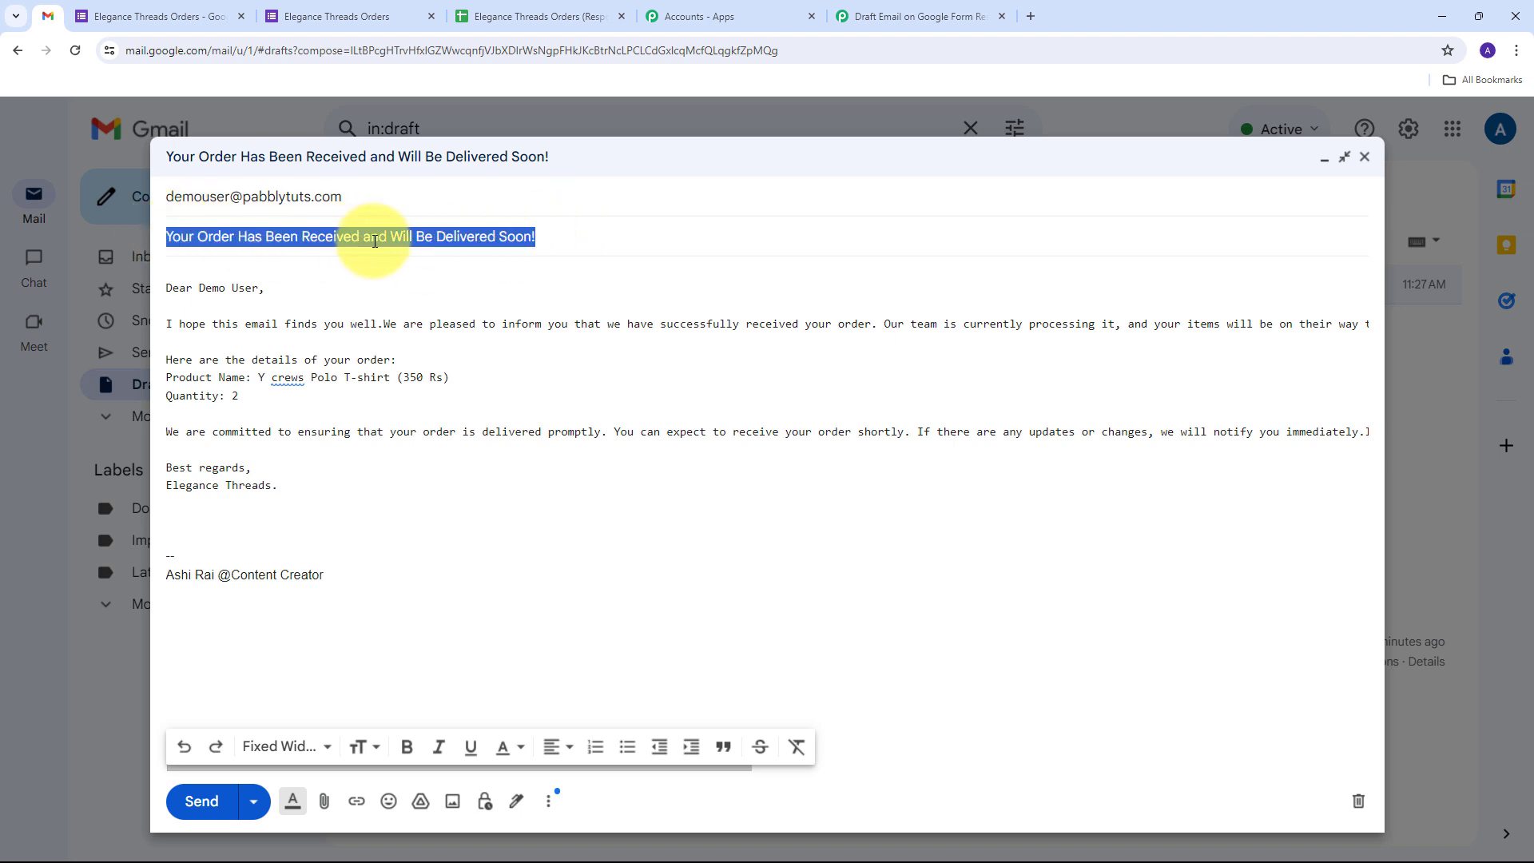
left_click(493, 288)
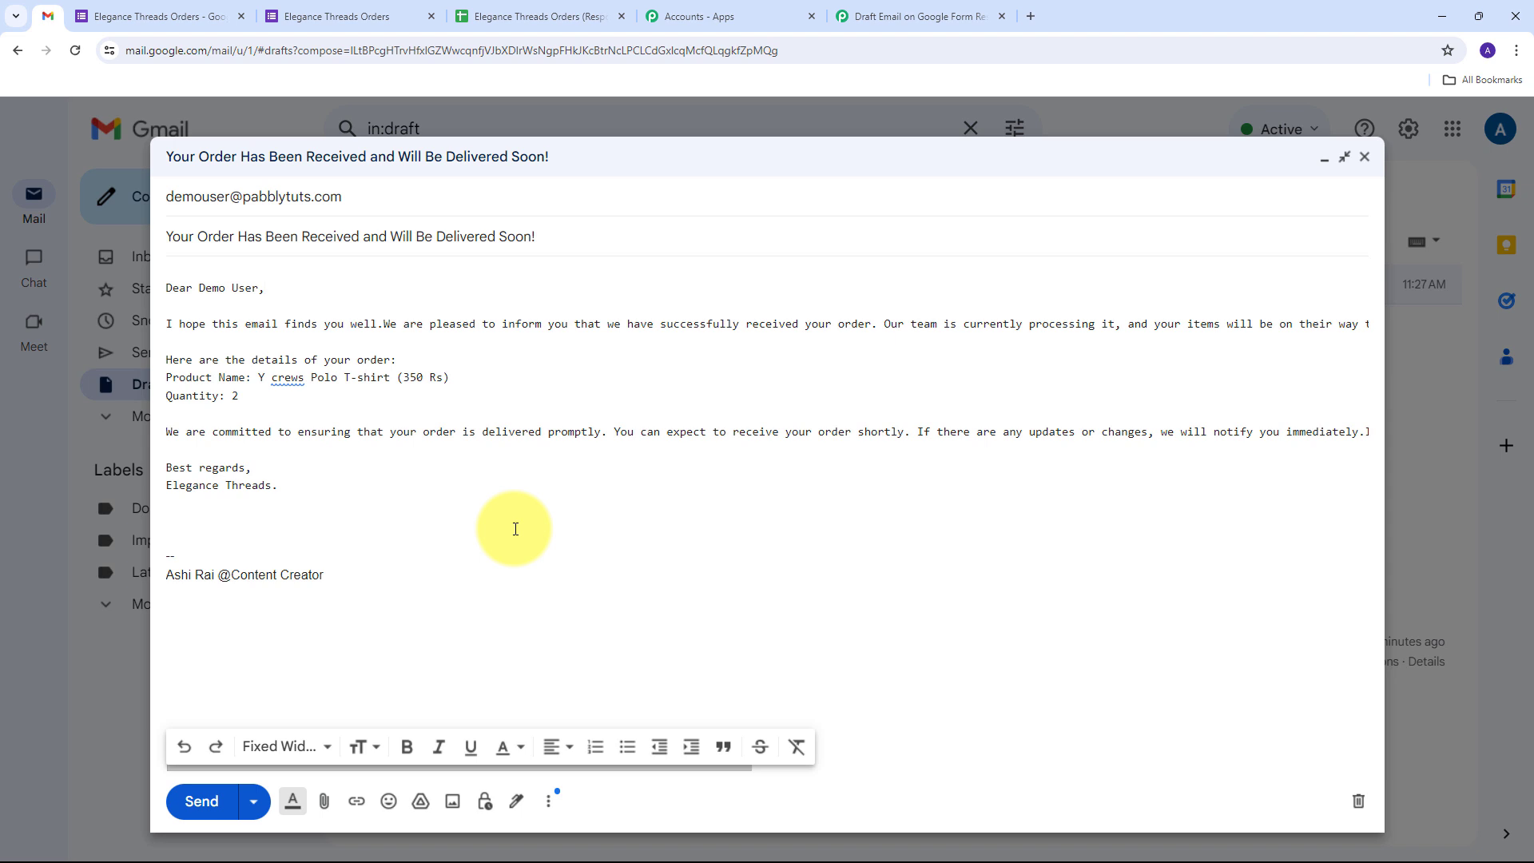
left_click(1365, 156)
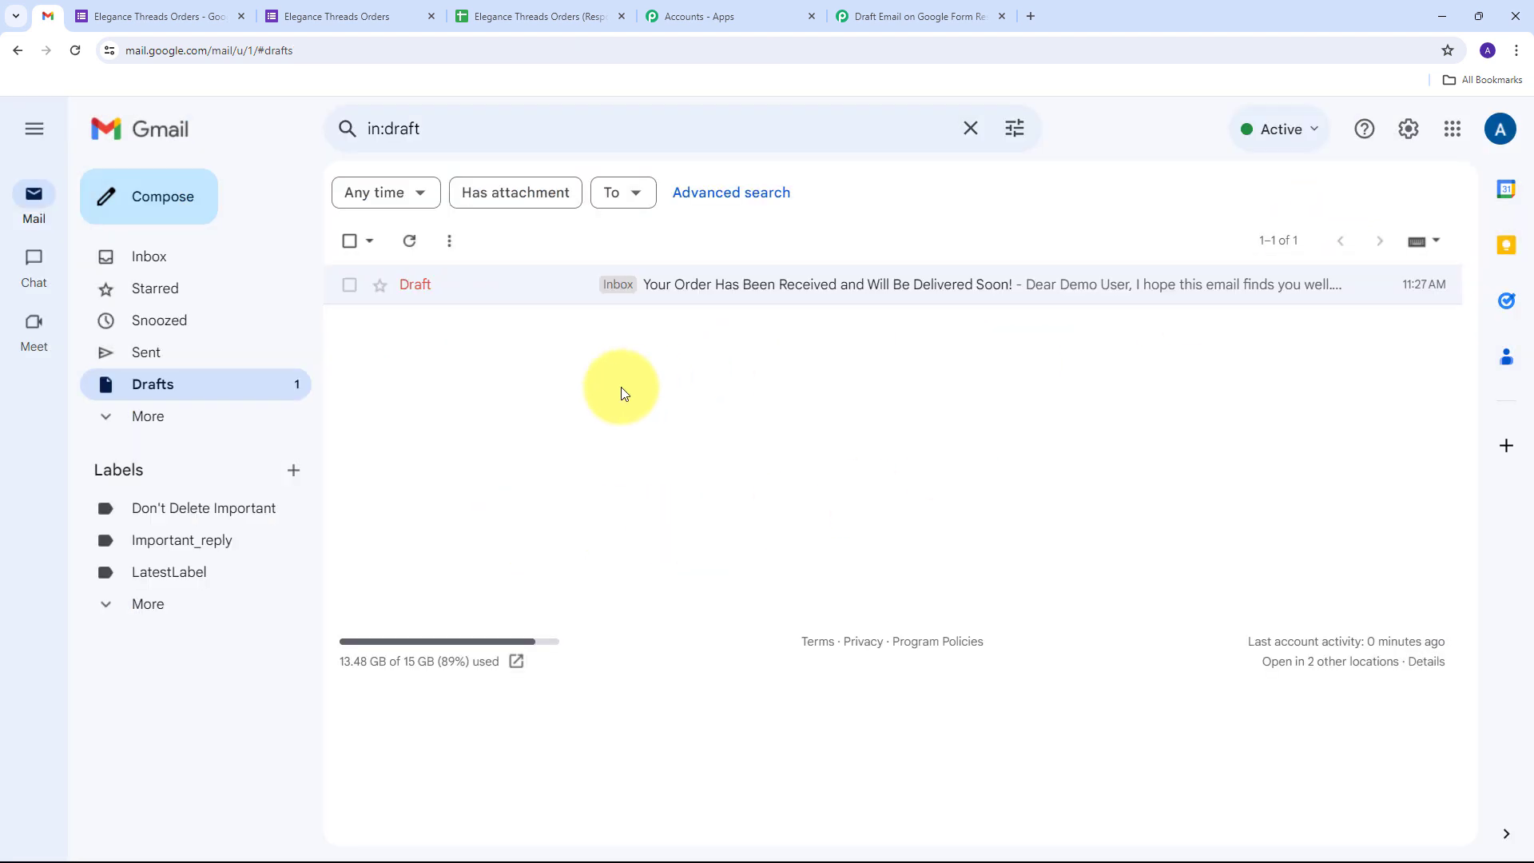
Open the live order form and fill in the test customer's name, email, phone and address
left_click(132, 16)
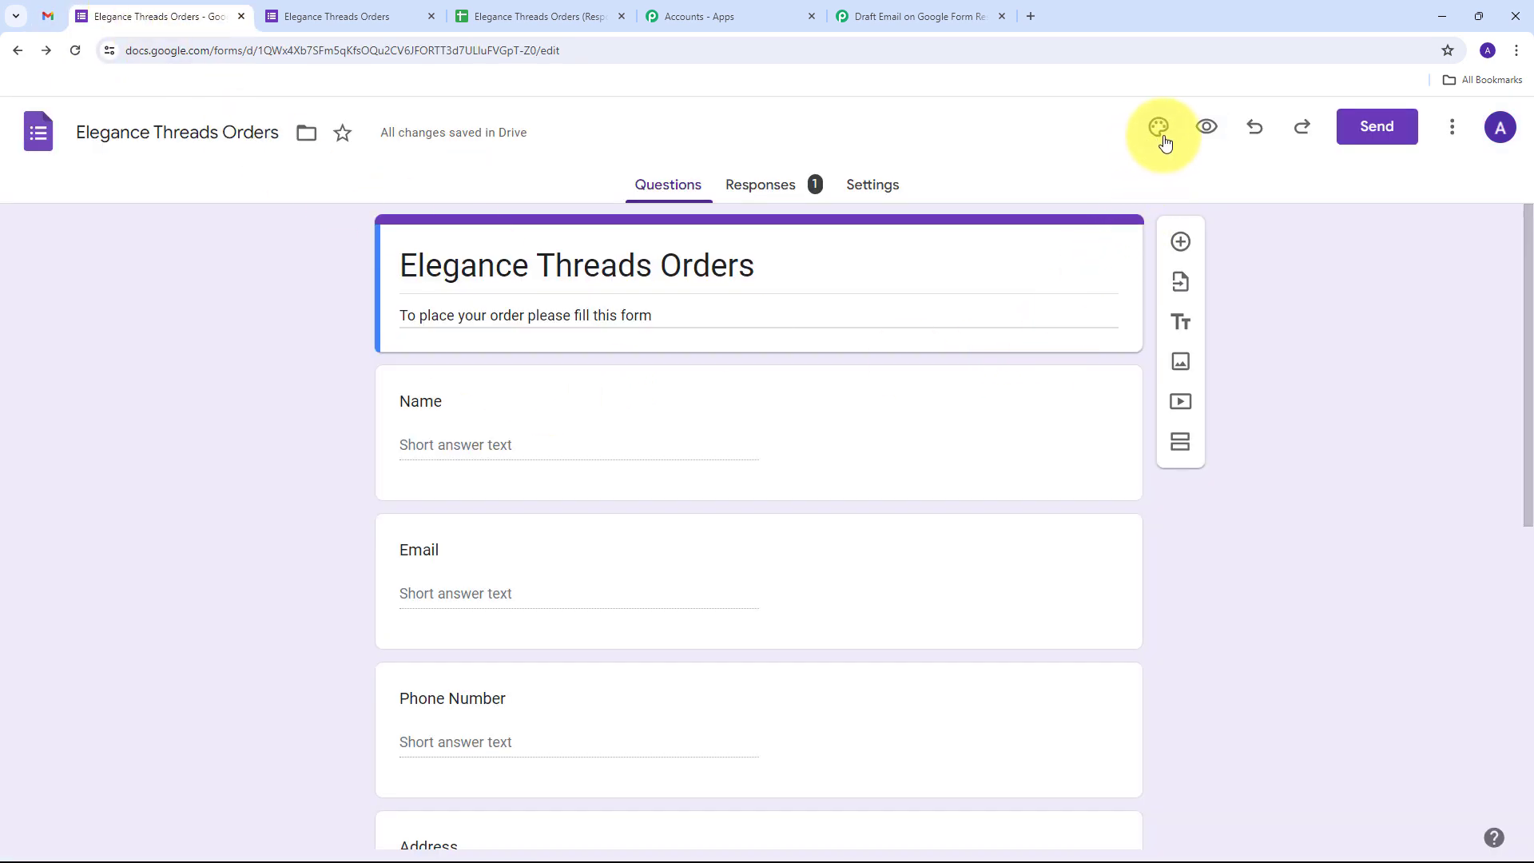
left_click(1207, 127)
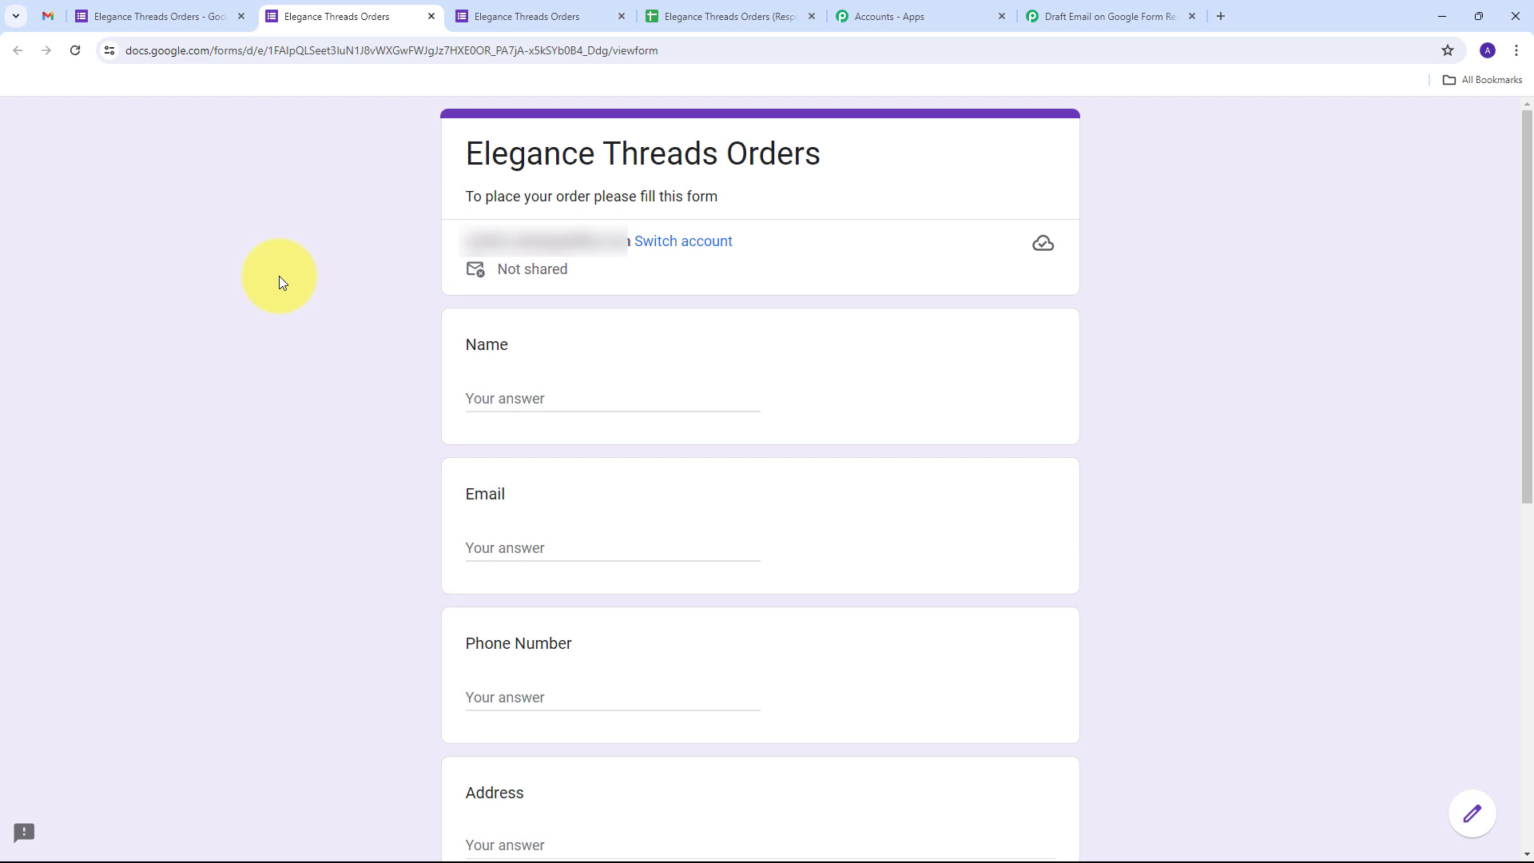
scroll(280, 276, "down", 3)
left_click(543, 162)
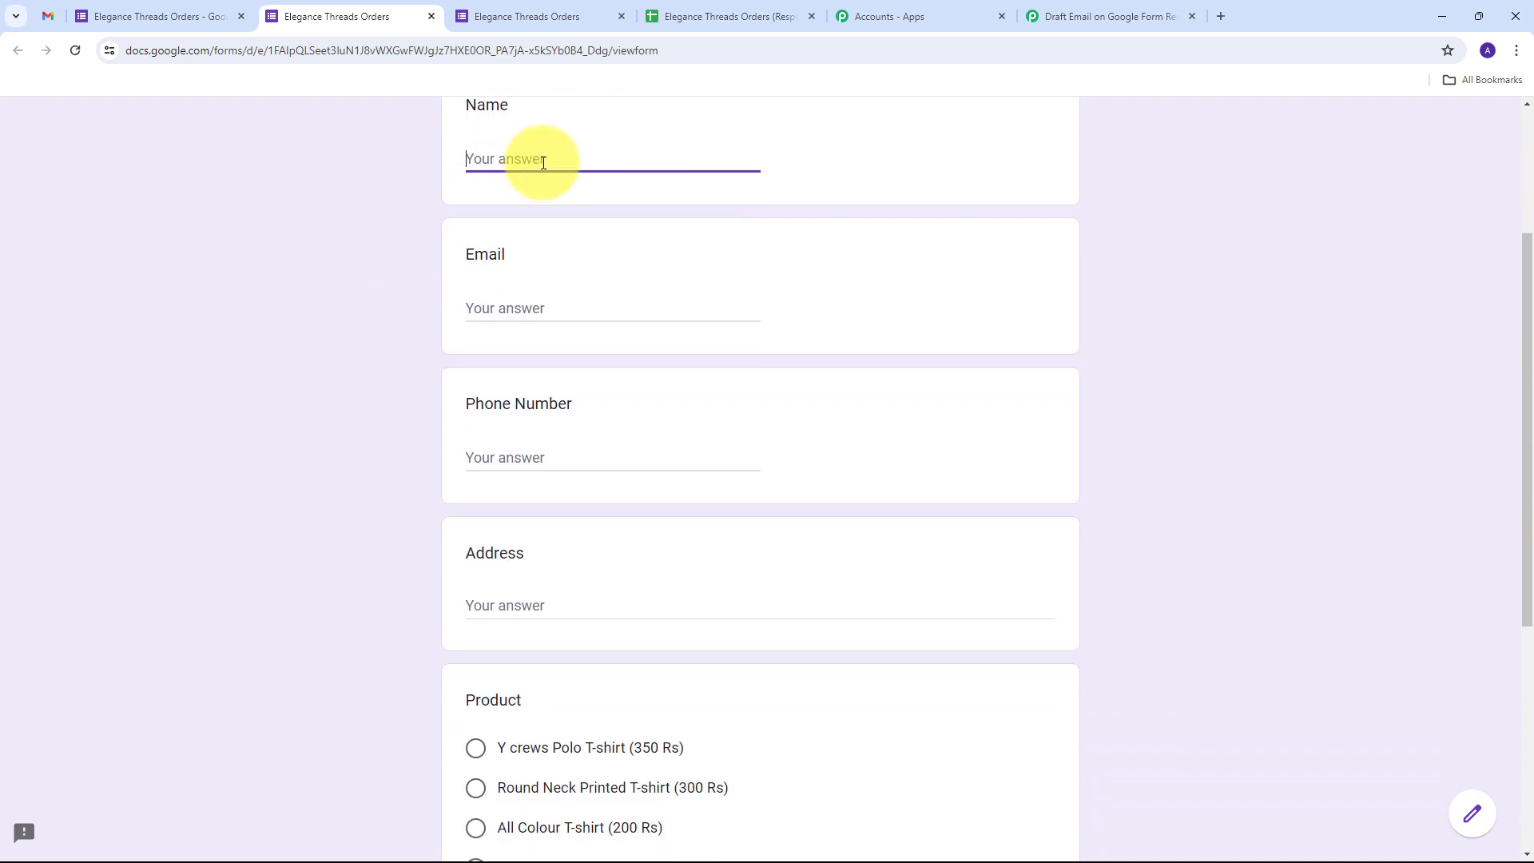
type("Test User")
key("Tab")
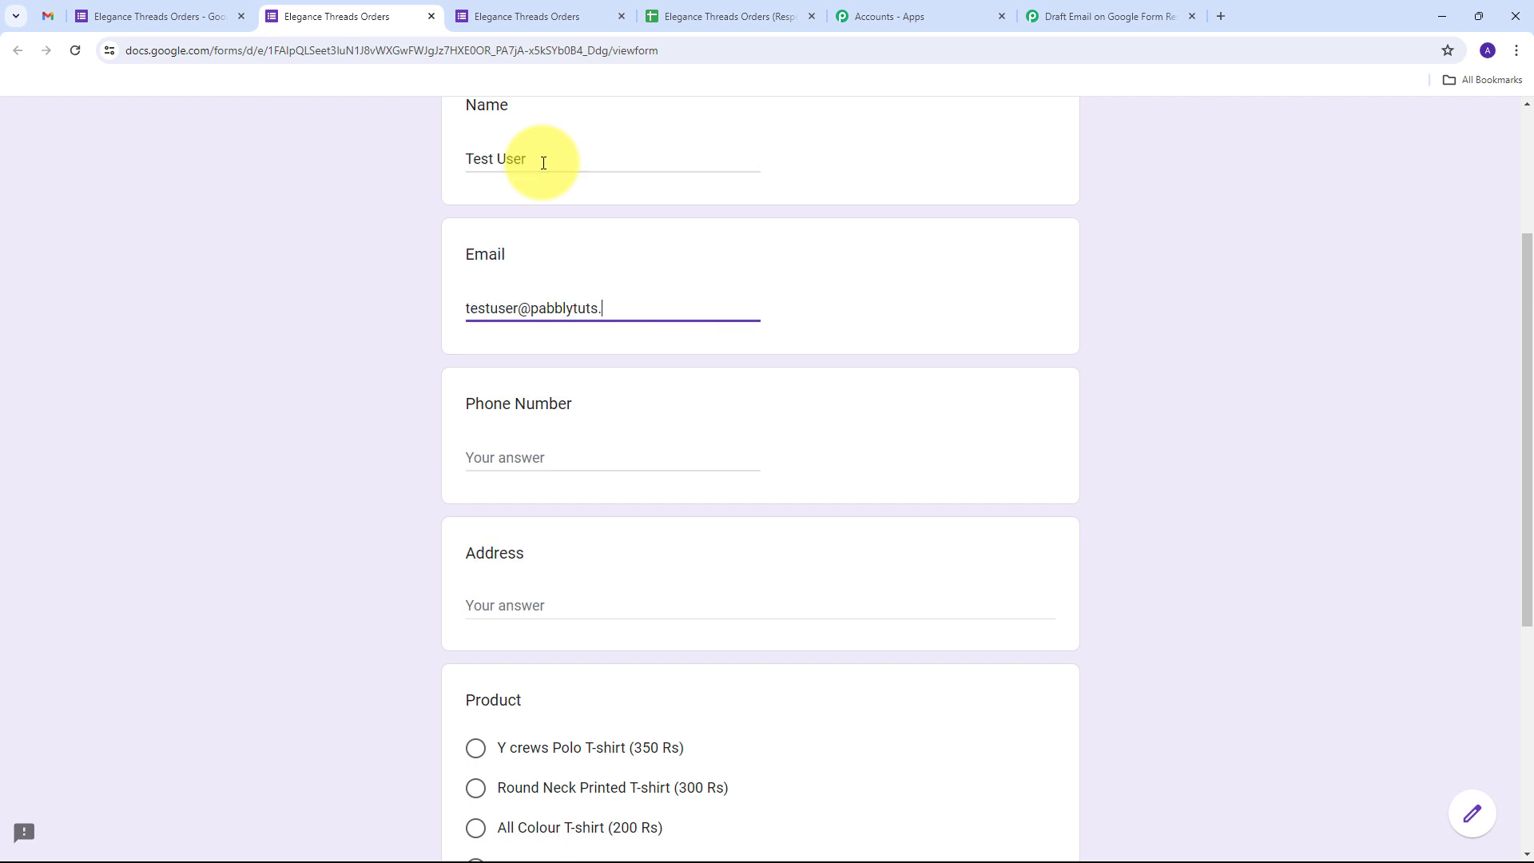
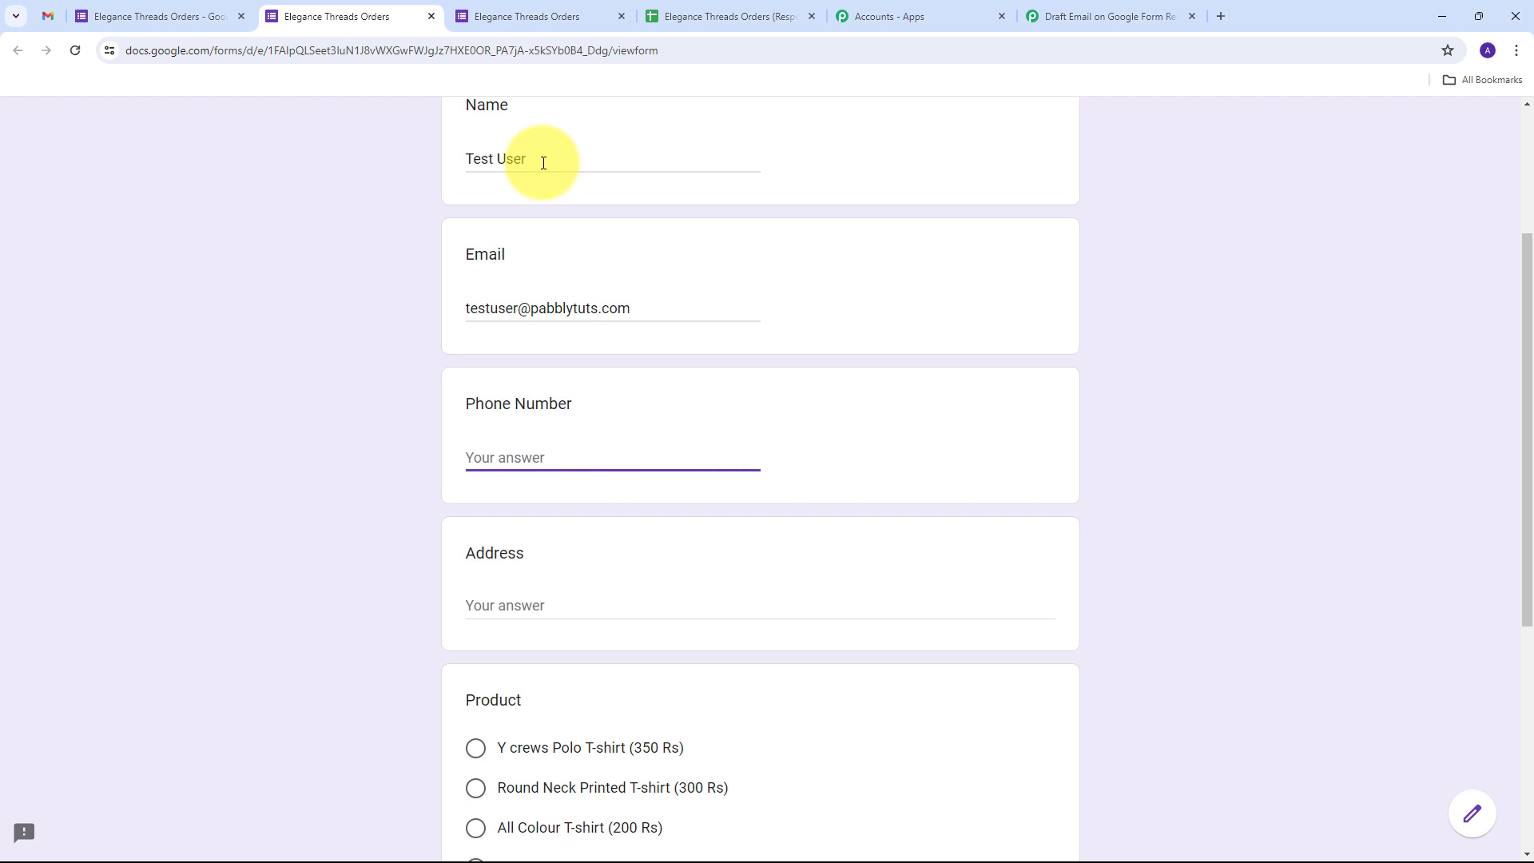
type("+919595959595")
key("Tab")
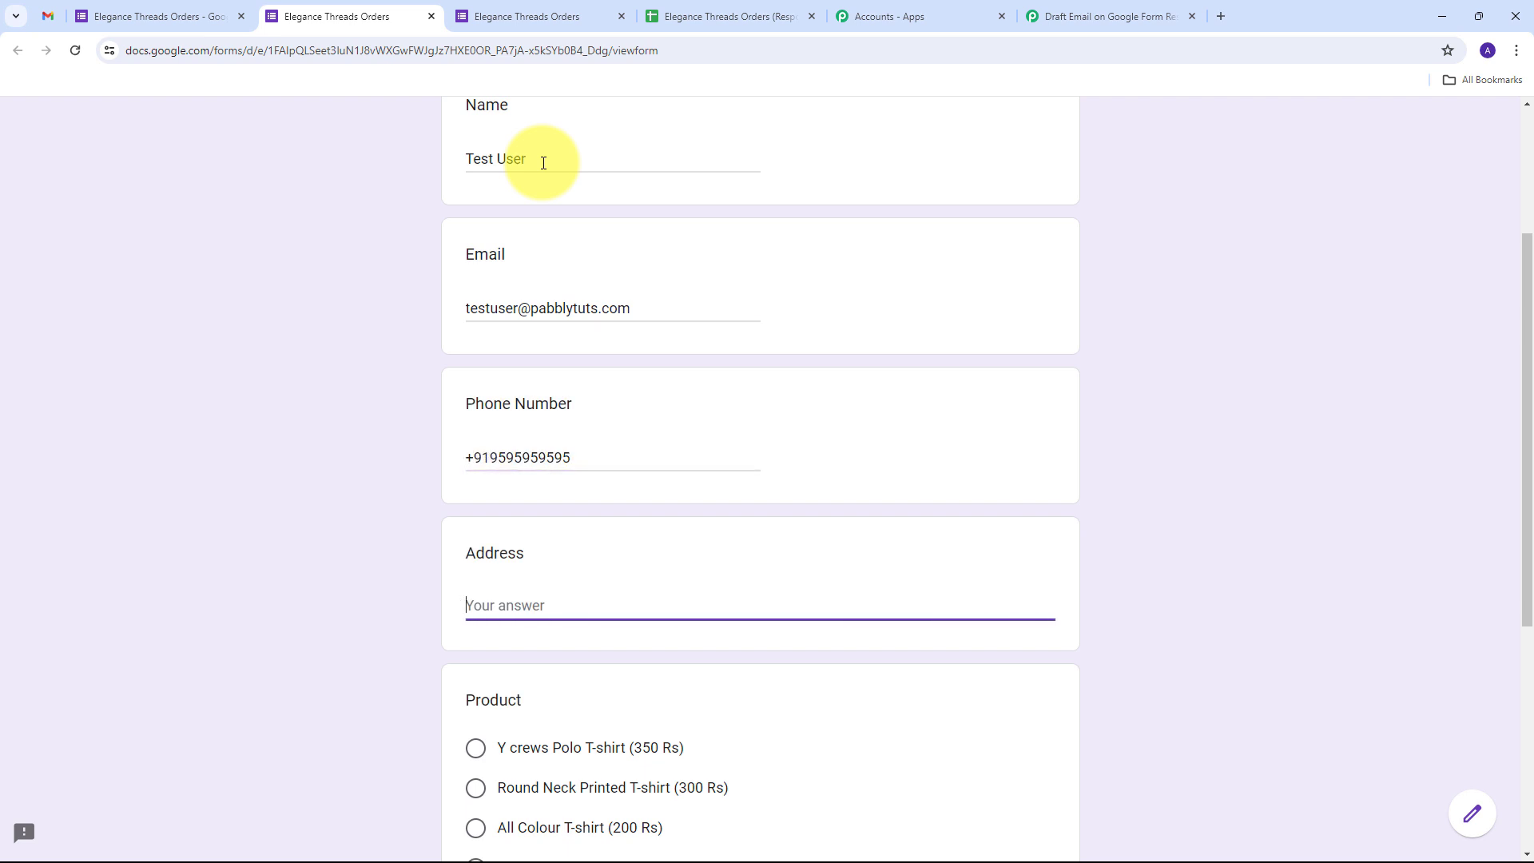
type("New Street, Indore , 466666")
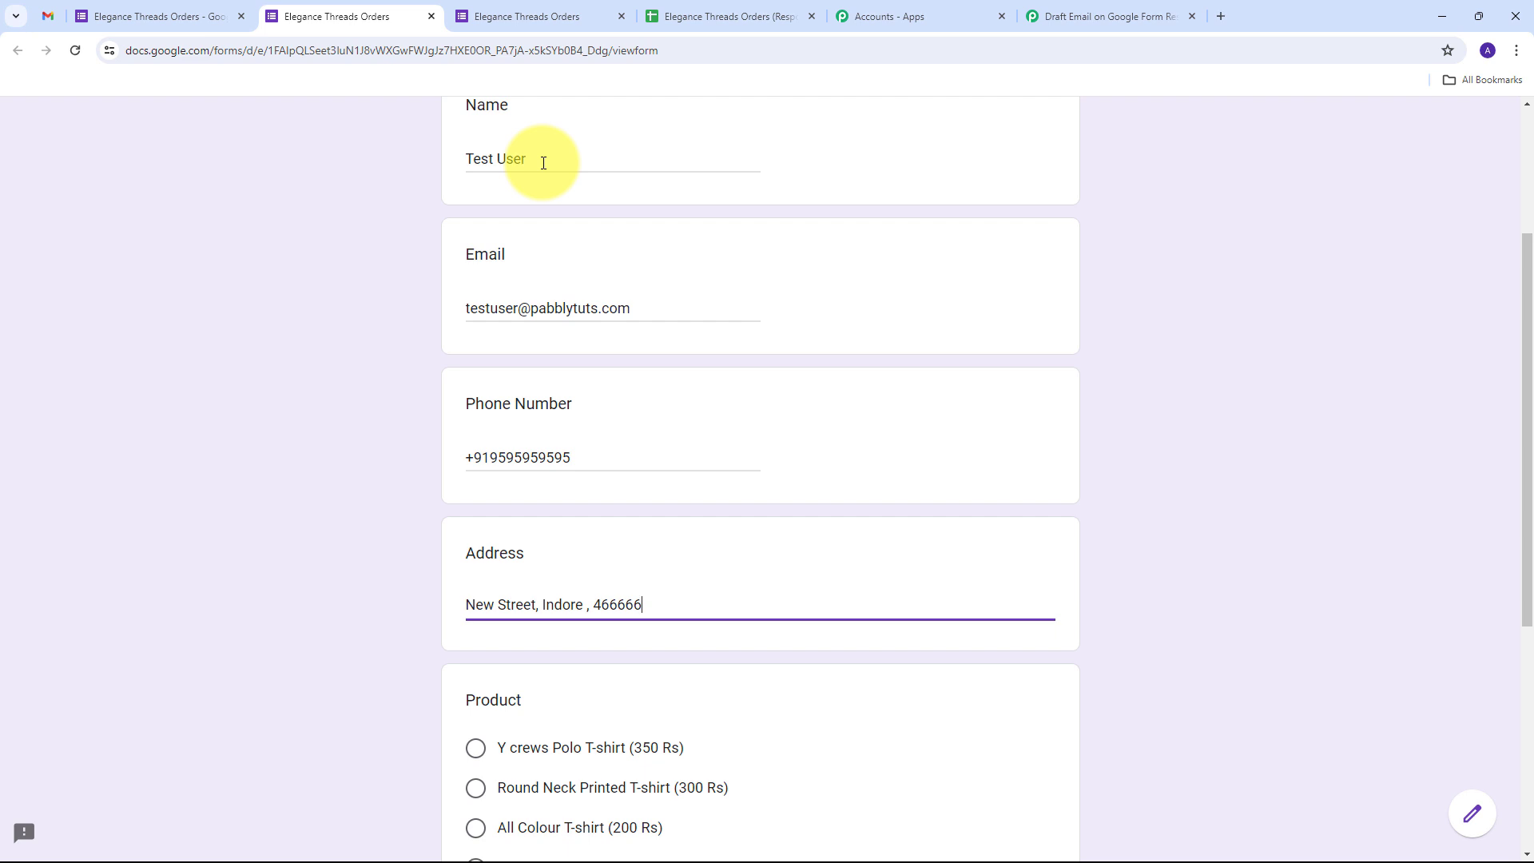
Choose Round Neck Printed T-shirt (300 Rs), enter quantity 10 and submit the order
scroll(694, 566, "down", 3)
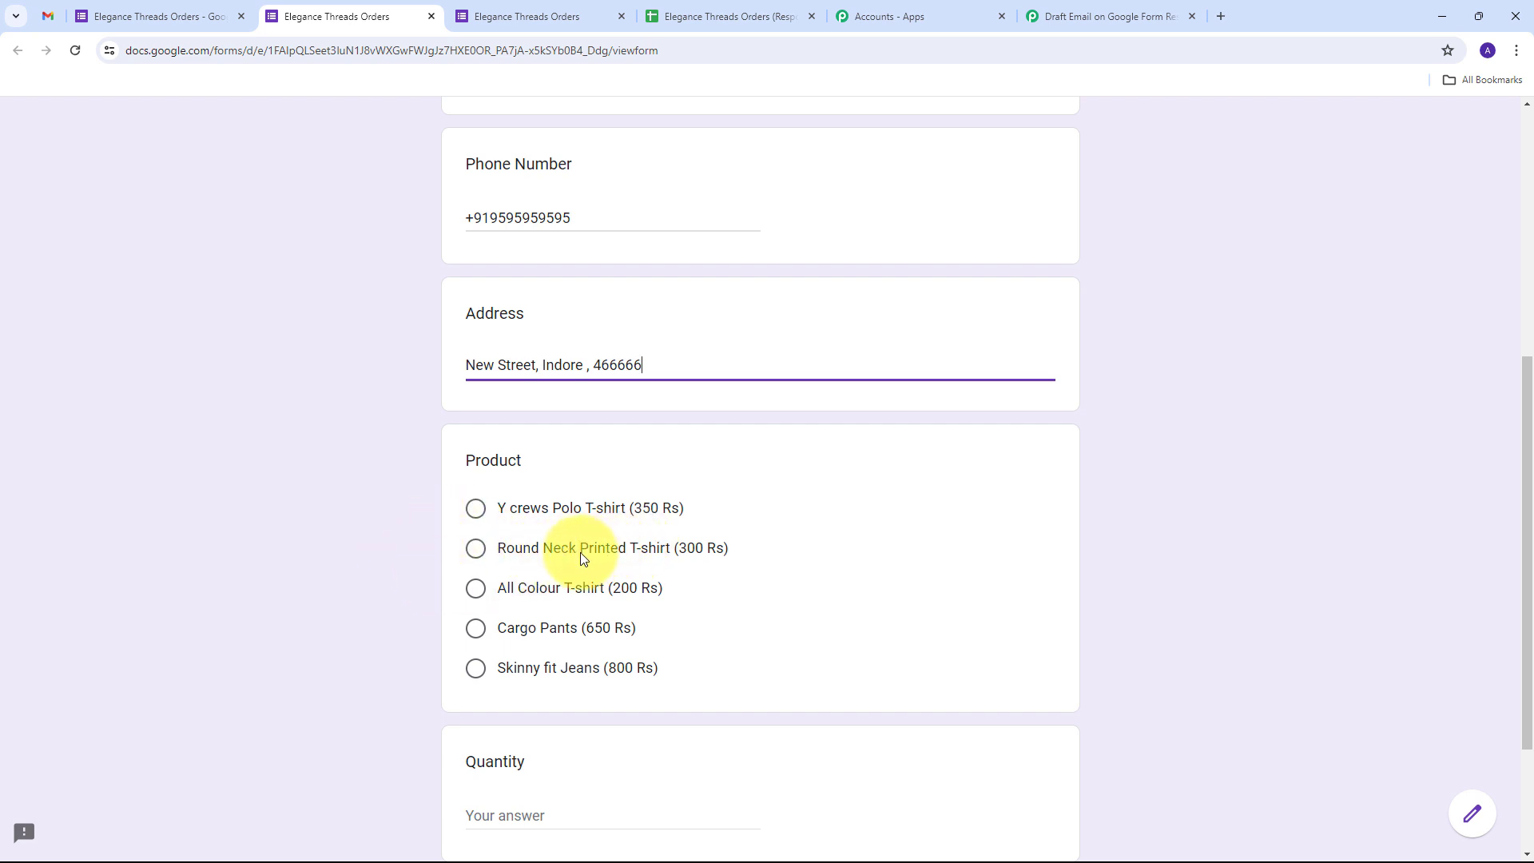
left_click(554, 548)
scroll(755, 505, "down", 3)
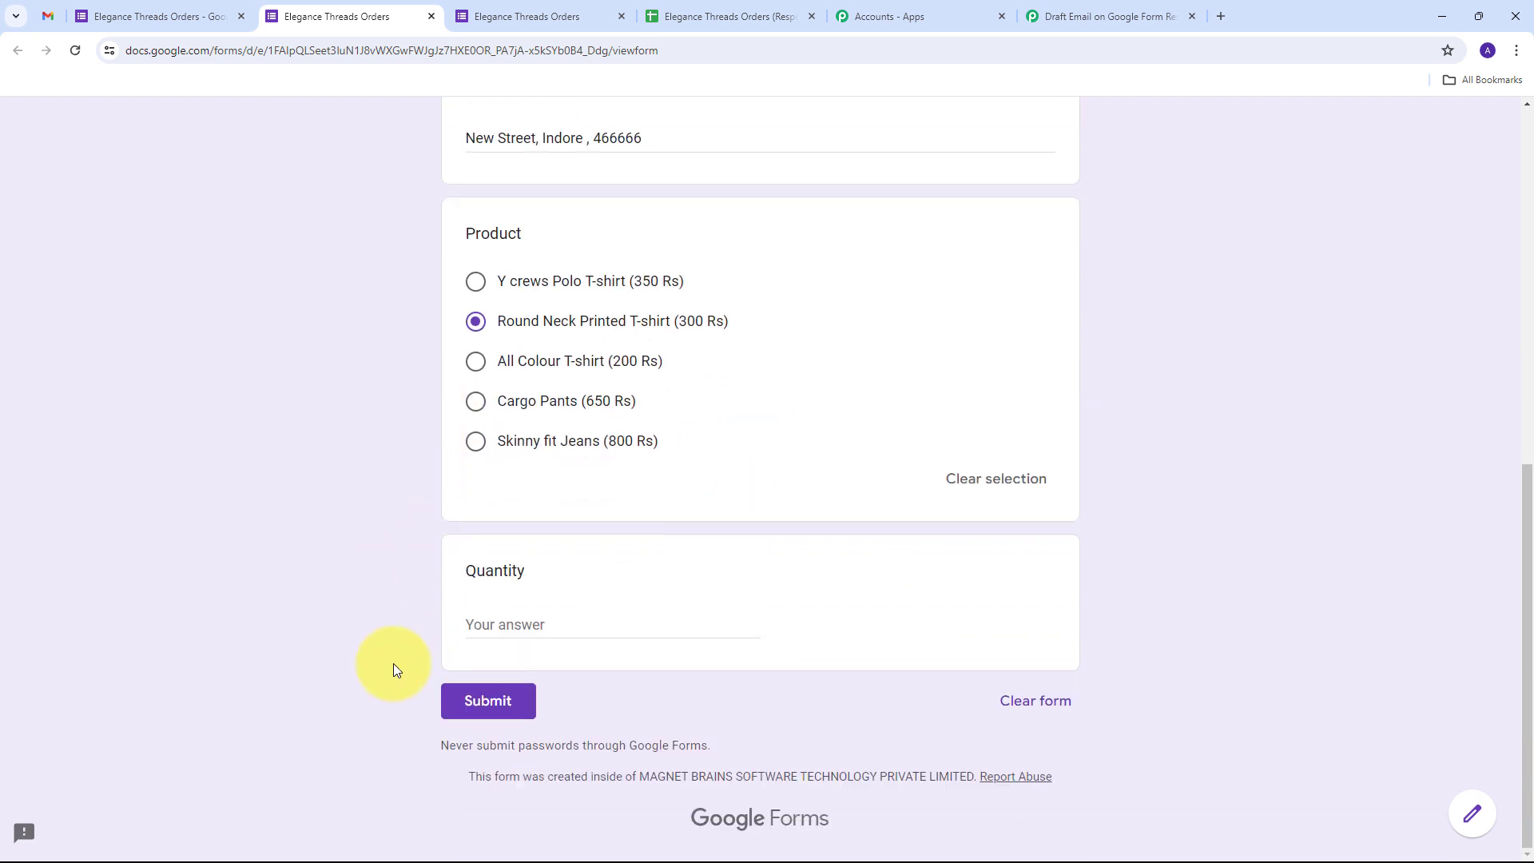
left_click(530, 622)
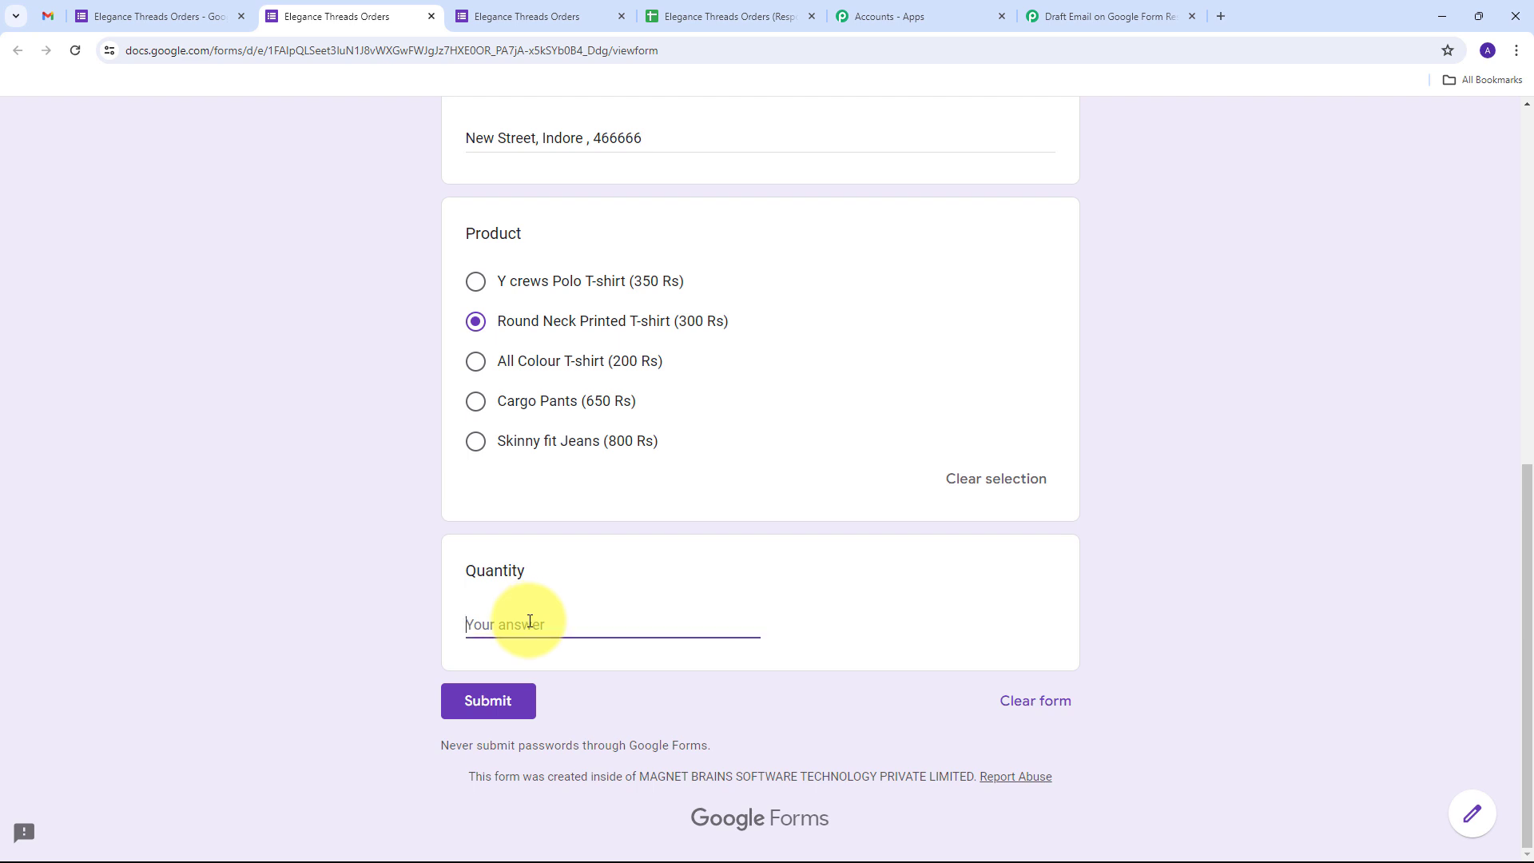
type("10")
key("Return")
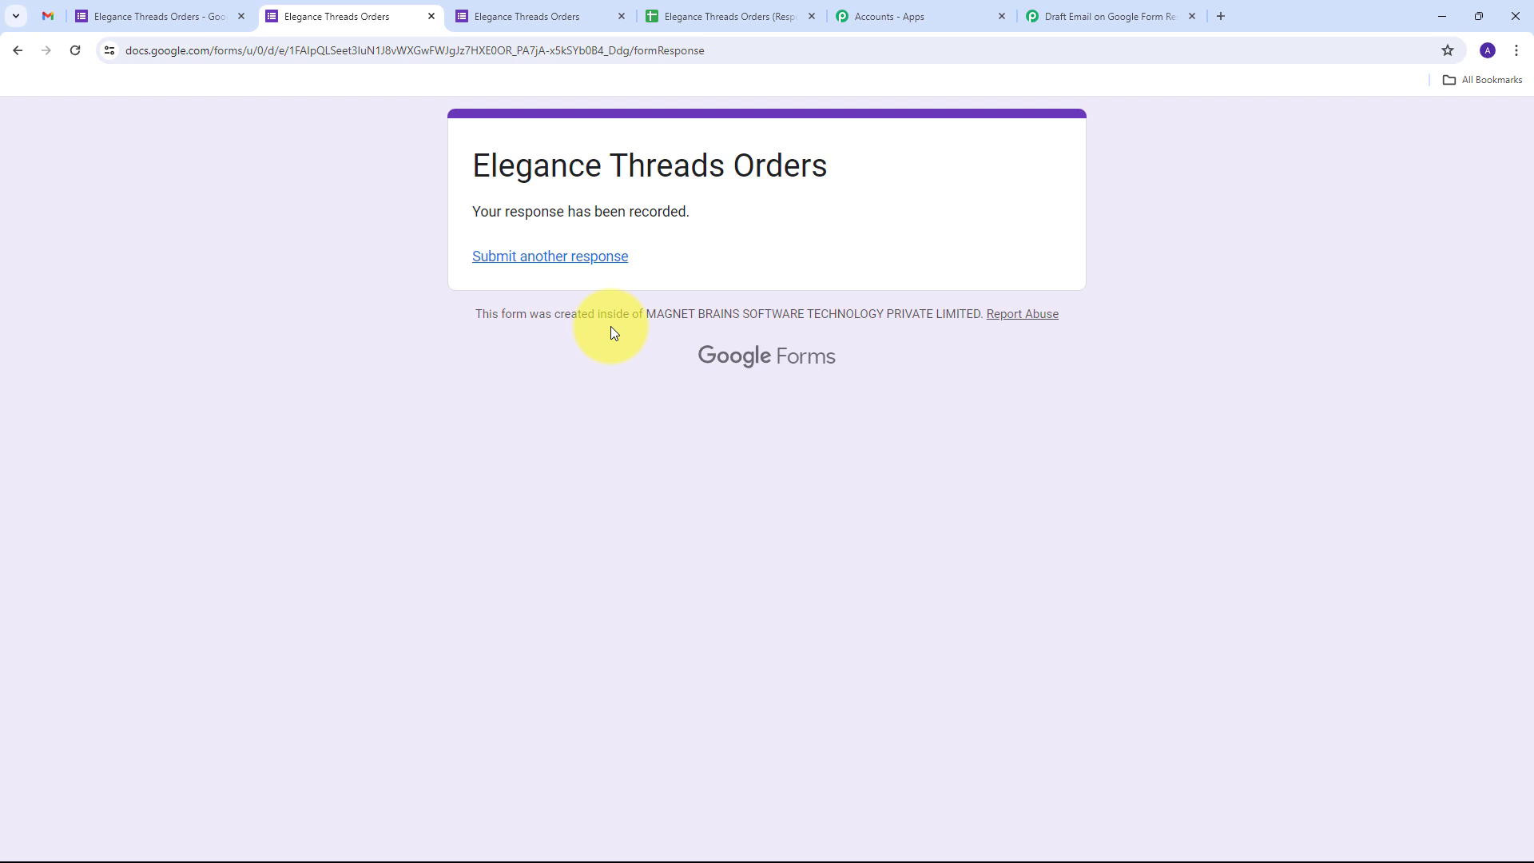
Reload Gmail Drafts and open the newest draft for the Round Neck Printed T-shirt order
left_click(48, 16)
left_click(75, 50)
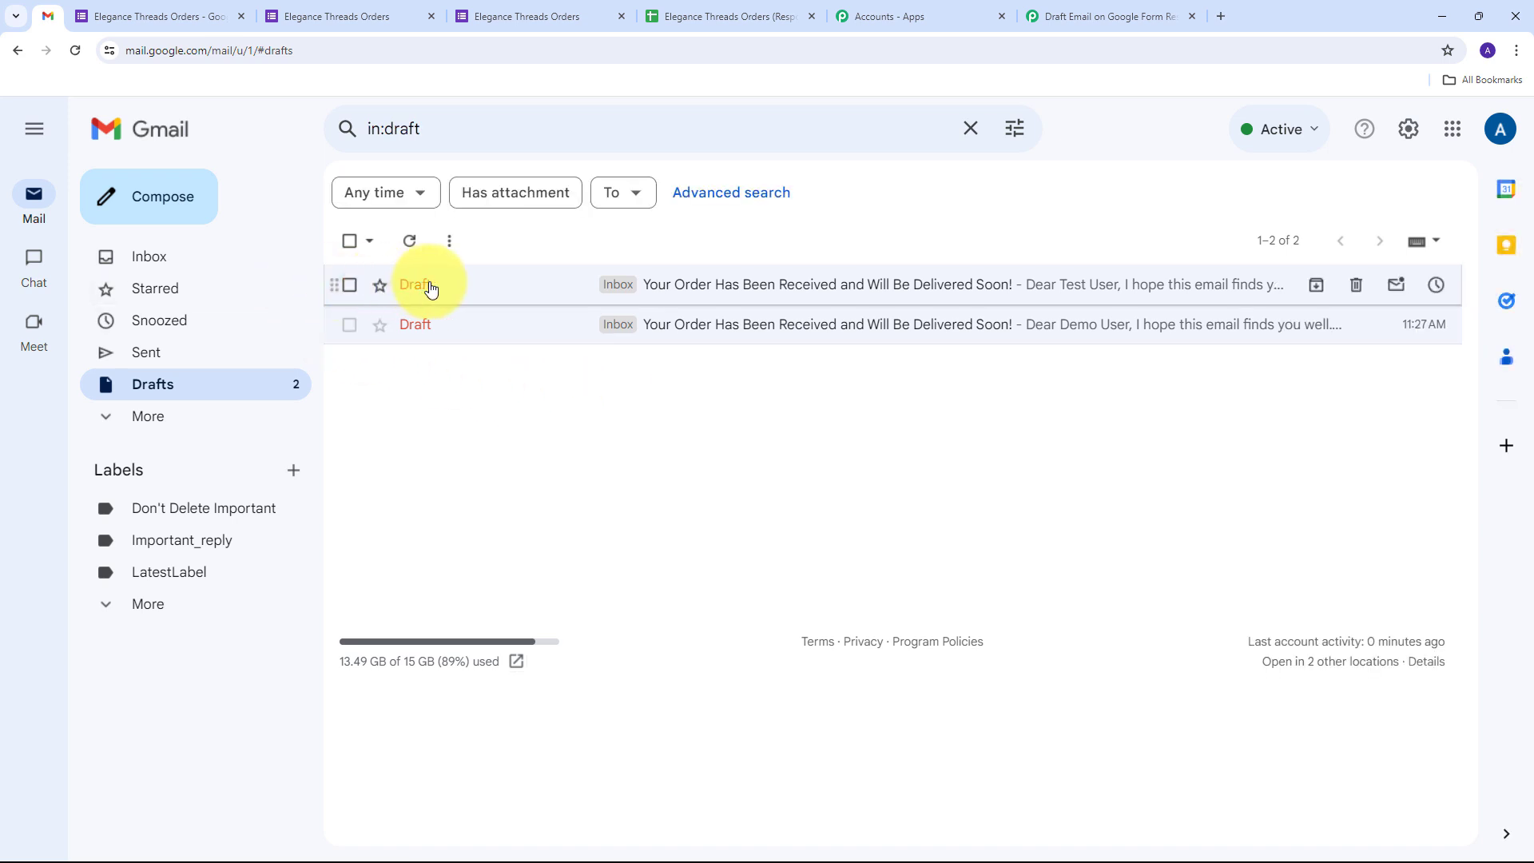
left_click(702, 286)
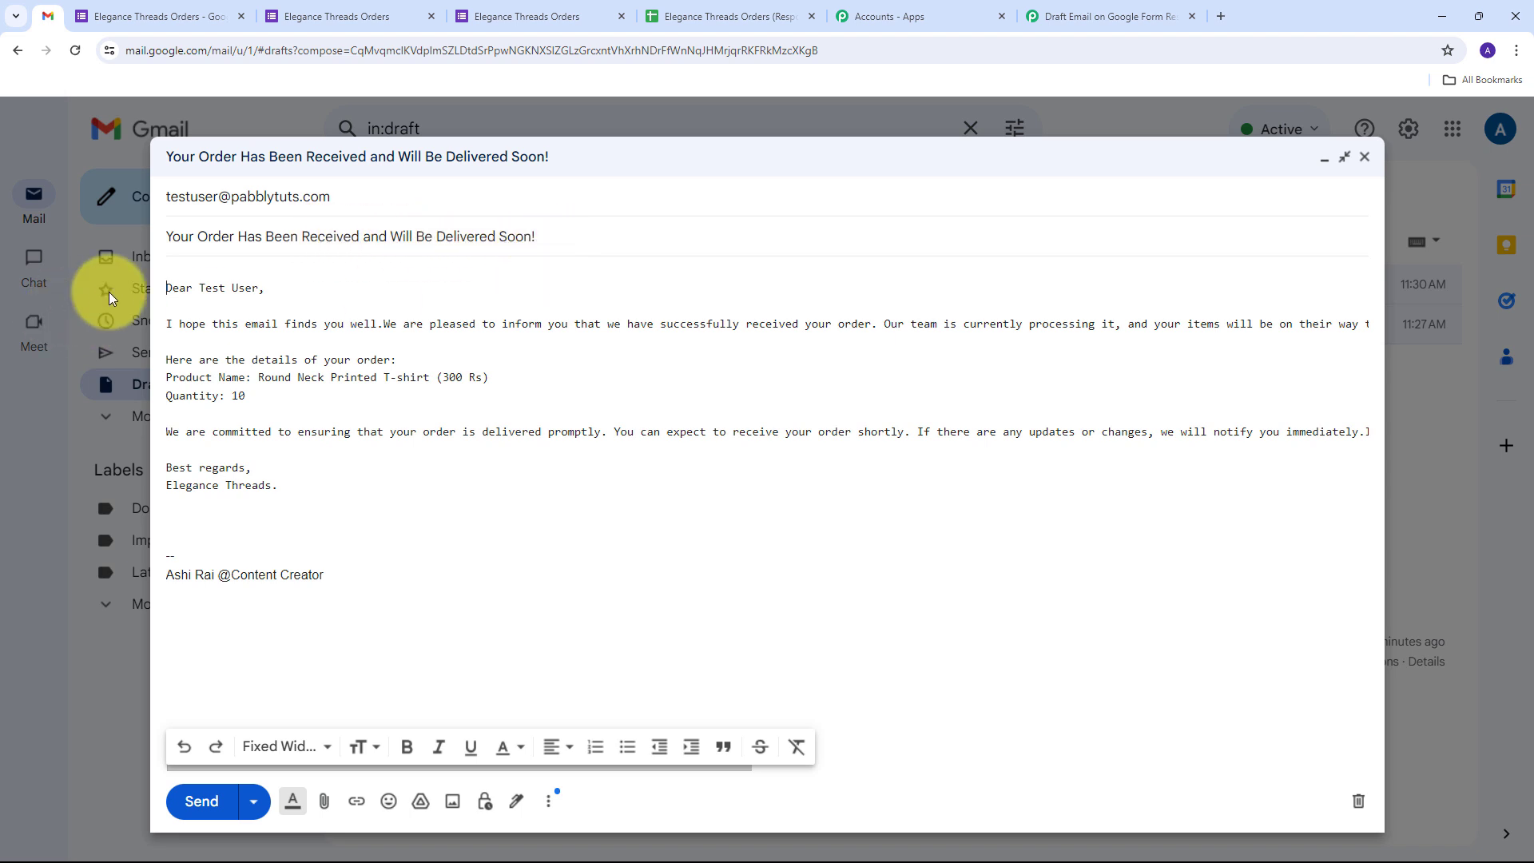
Check the draft's greeting with the new customer name, product details and quantity of 10
left_click_drag(201, 287, 260, 290)
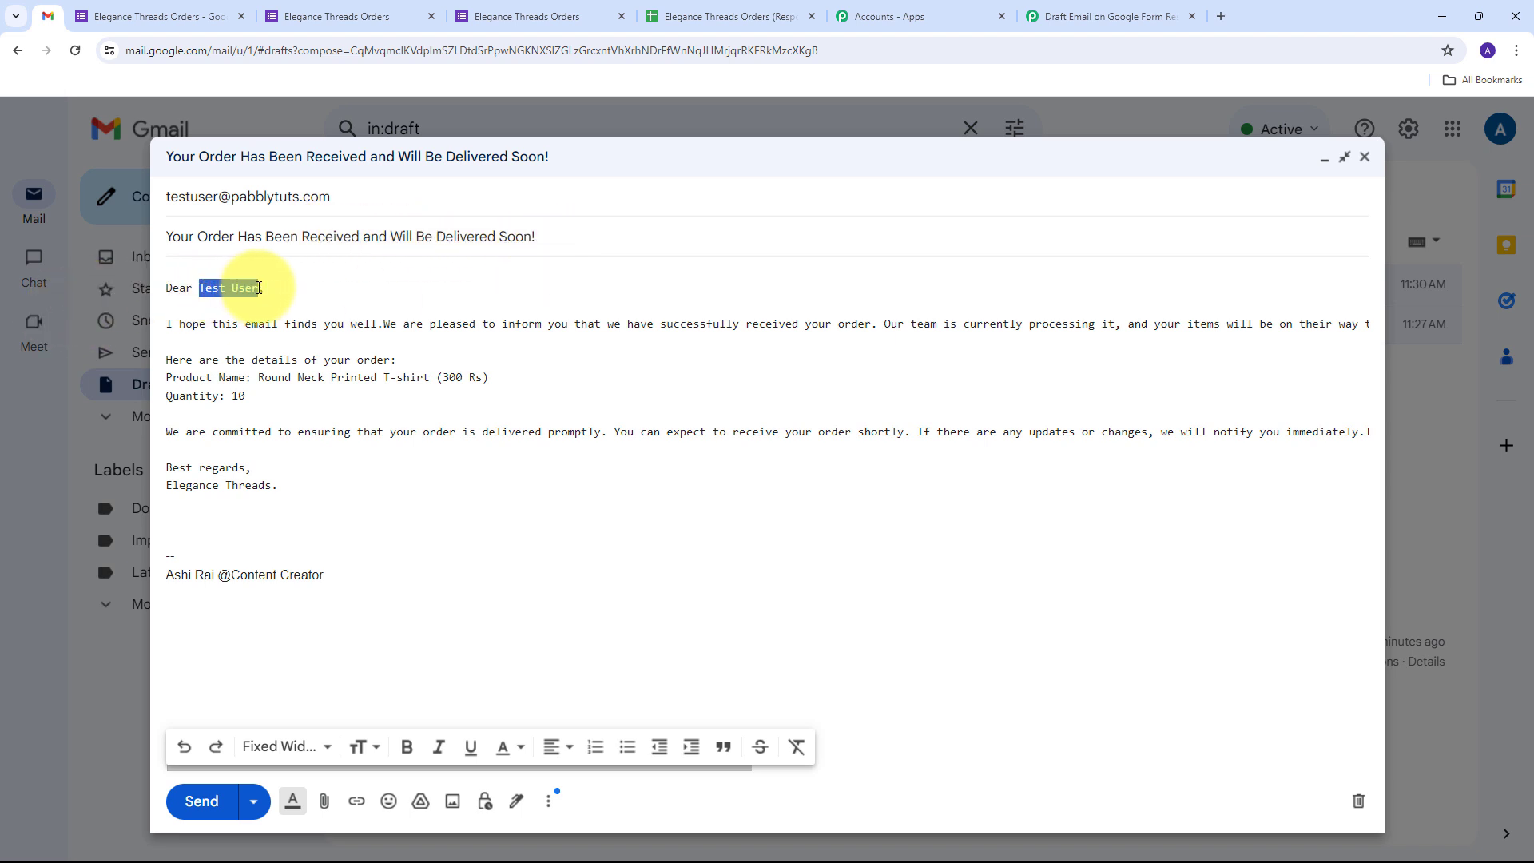
left_click(260, 378)
mouse_move(260, 378)
left_mouse_down()
mouse_move(506, 384)
mouse_move(245, 396)
left_mouse_up()
left_click(429, 386)
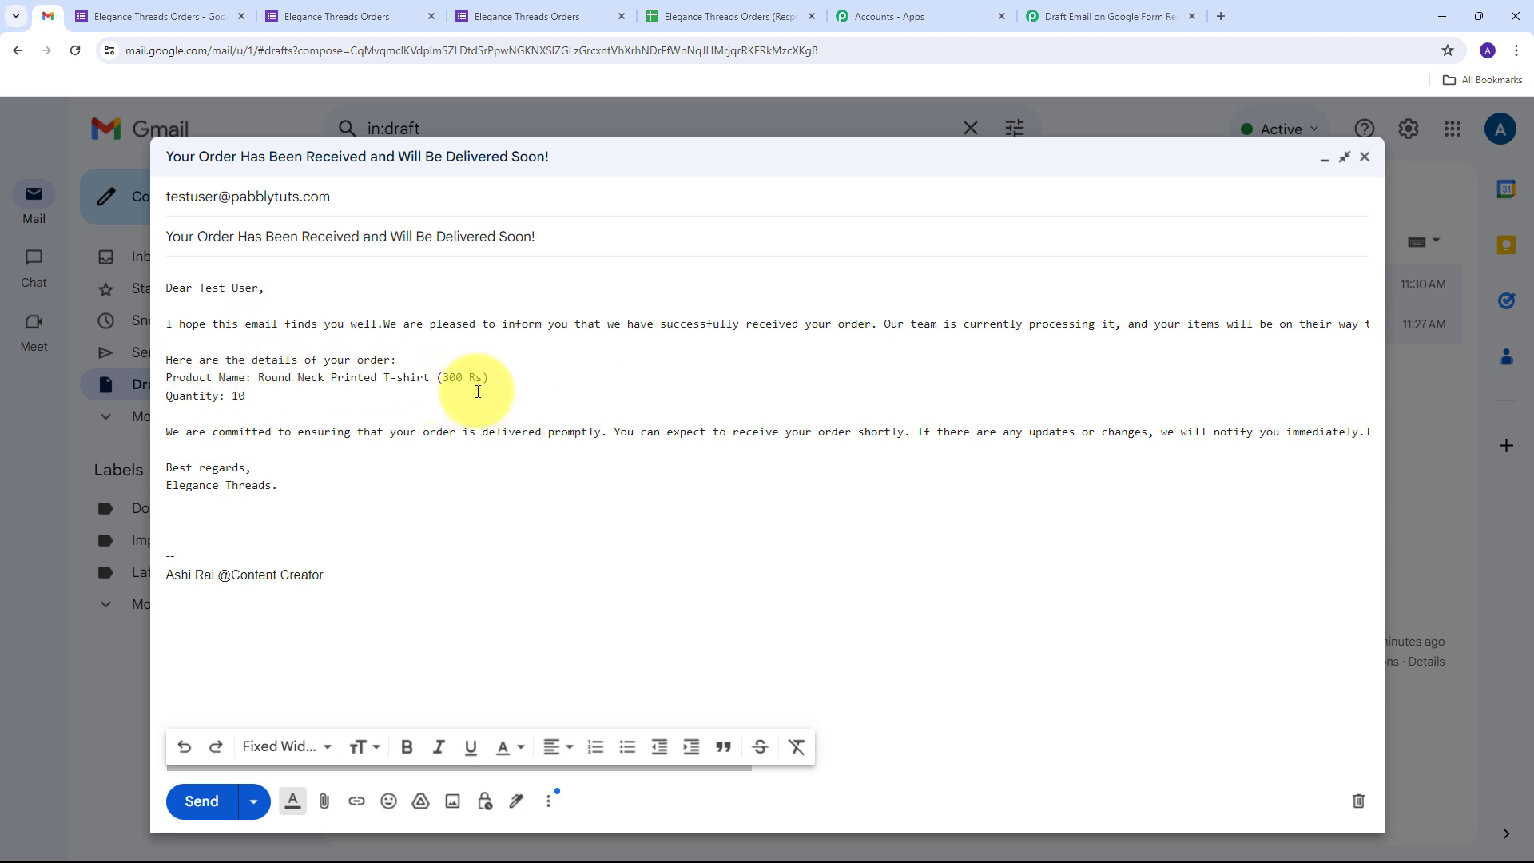
left_click_drag(230, 397, 280, 408)
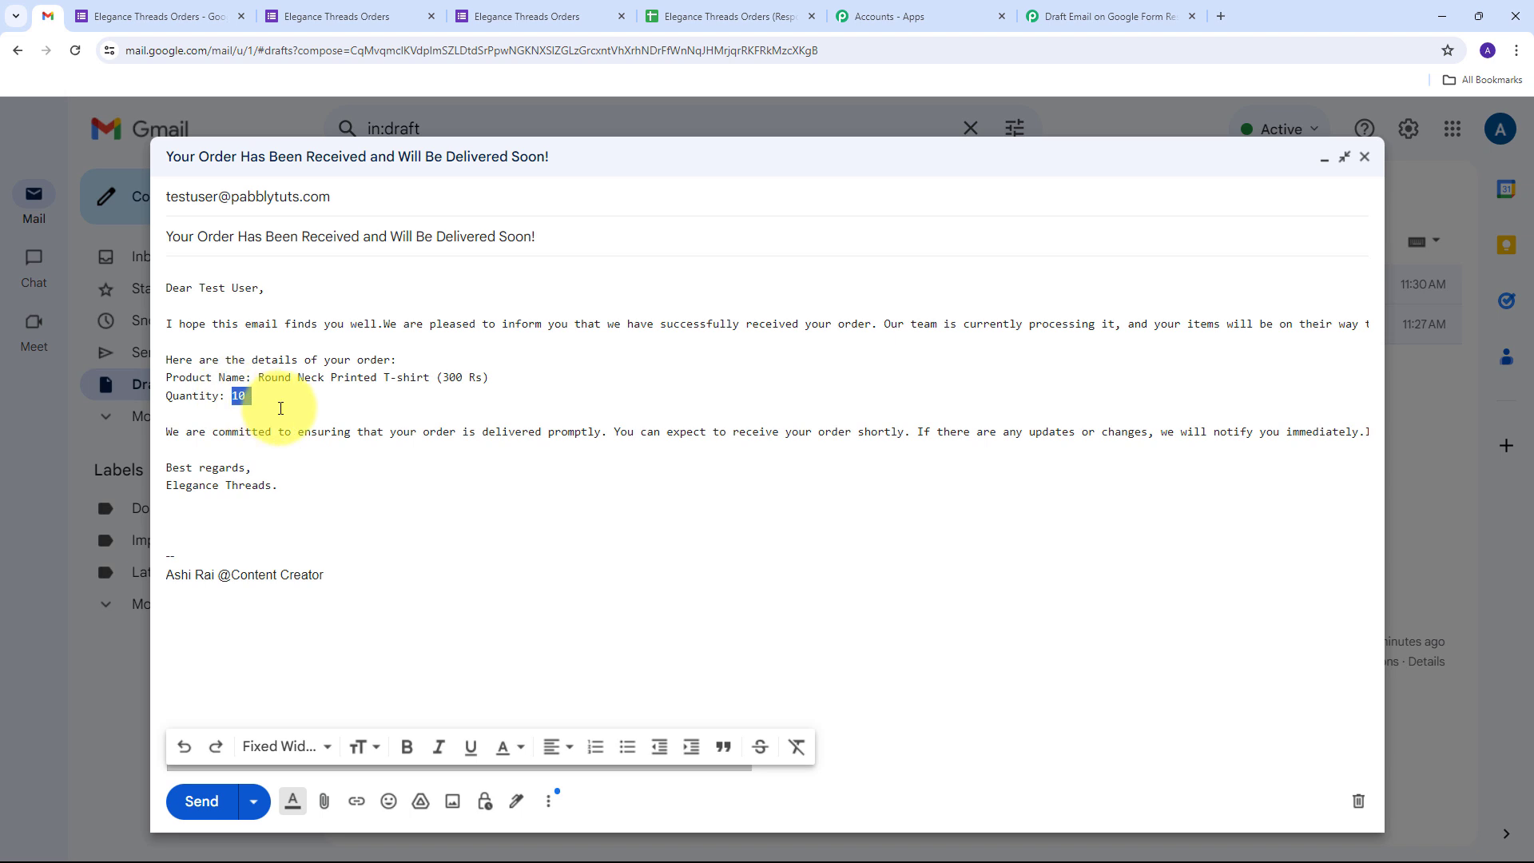
left_click(347, 413)
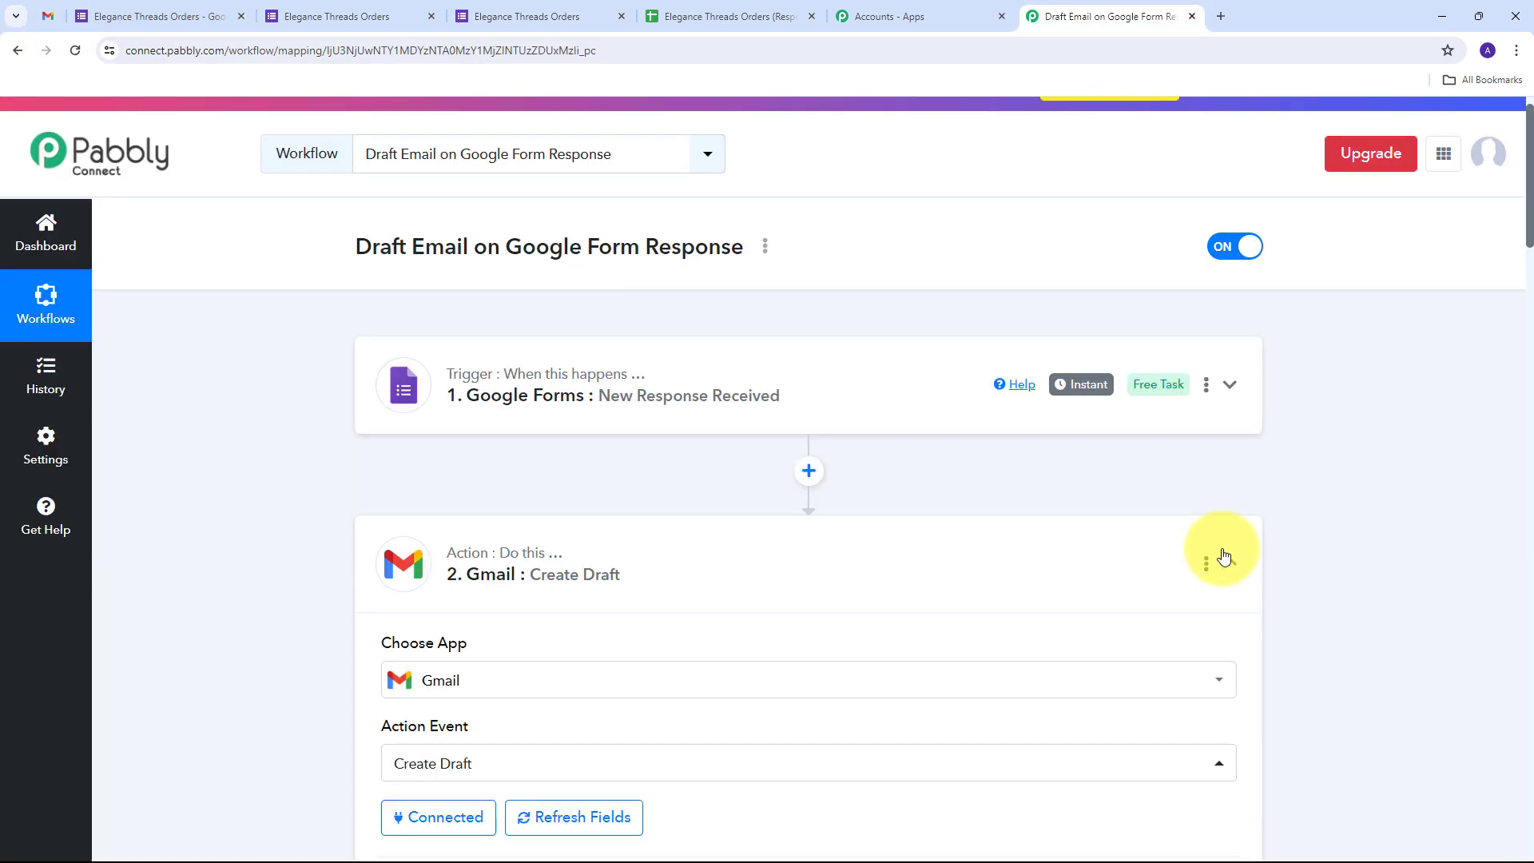
Back in the Pabbly workflow, collapse the Gmail Create Draft step below the Google Forms trigger
left_click(1115, 18)
left_click(412, 527)
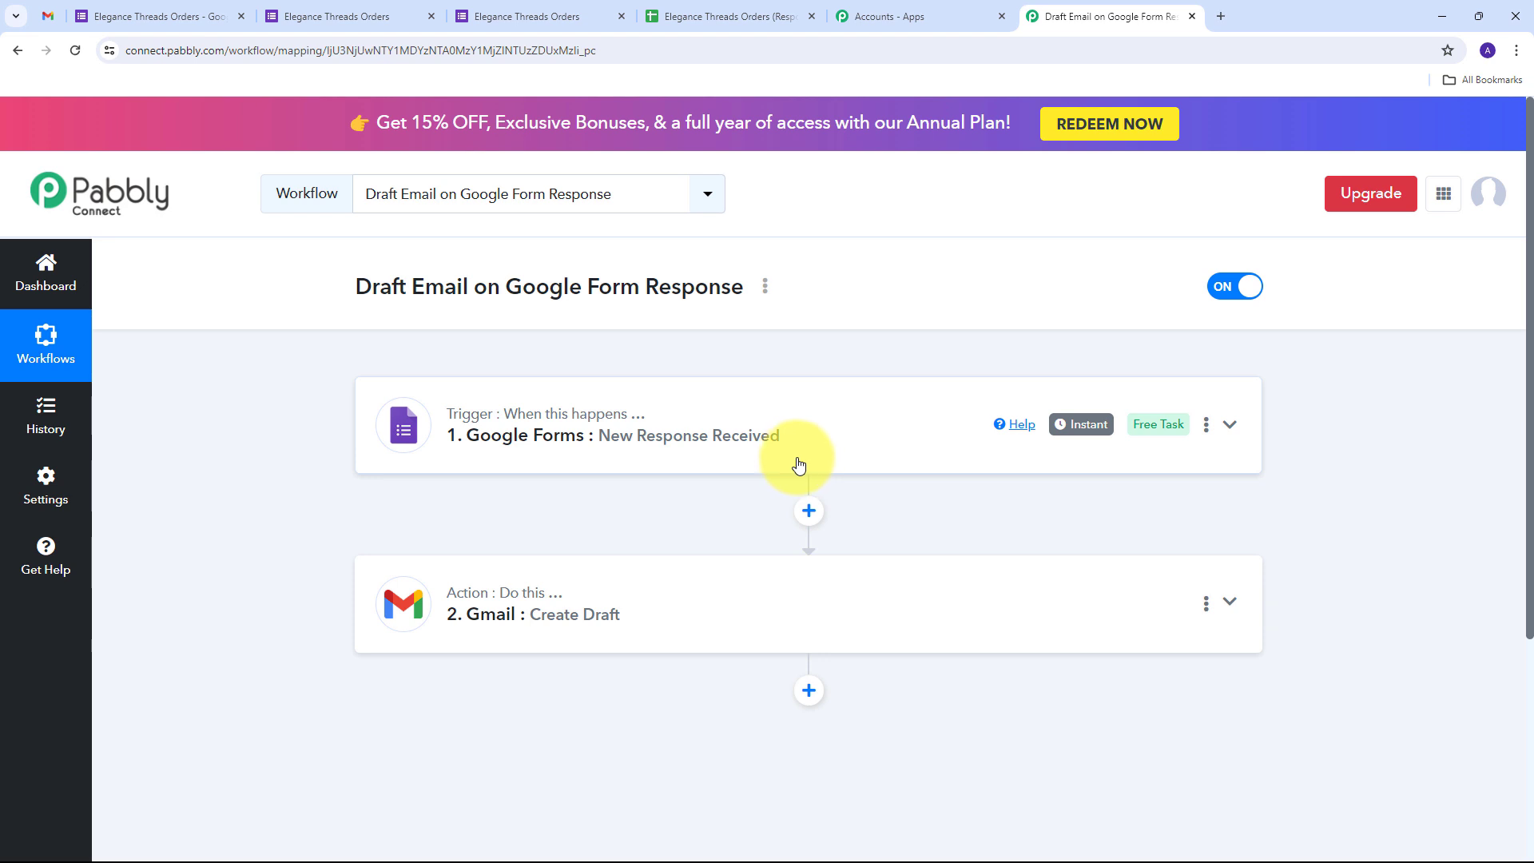
scroll(387, 417, "down", 1)
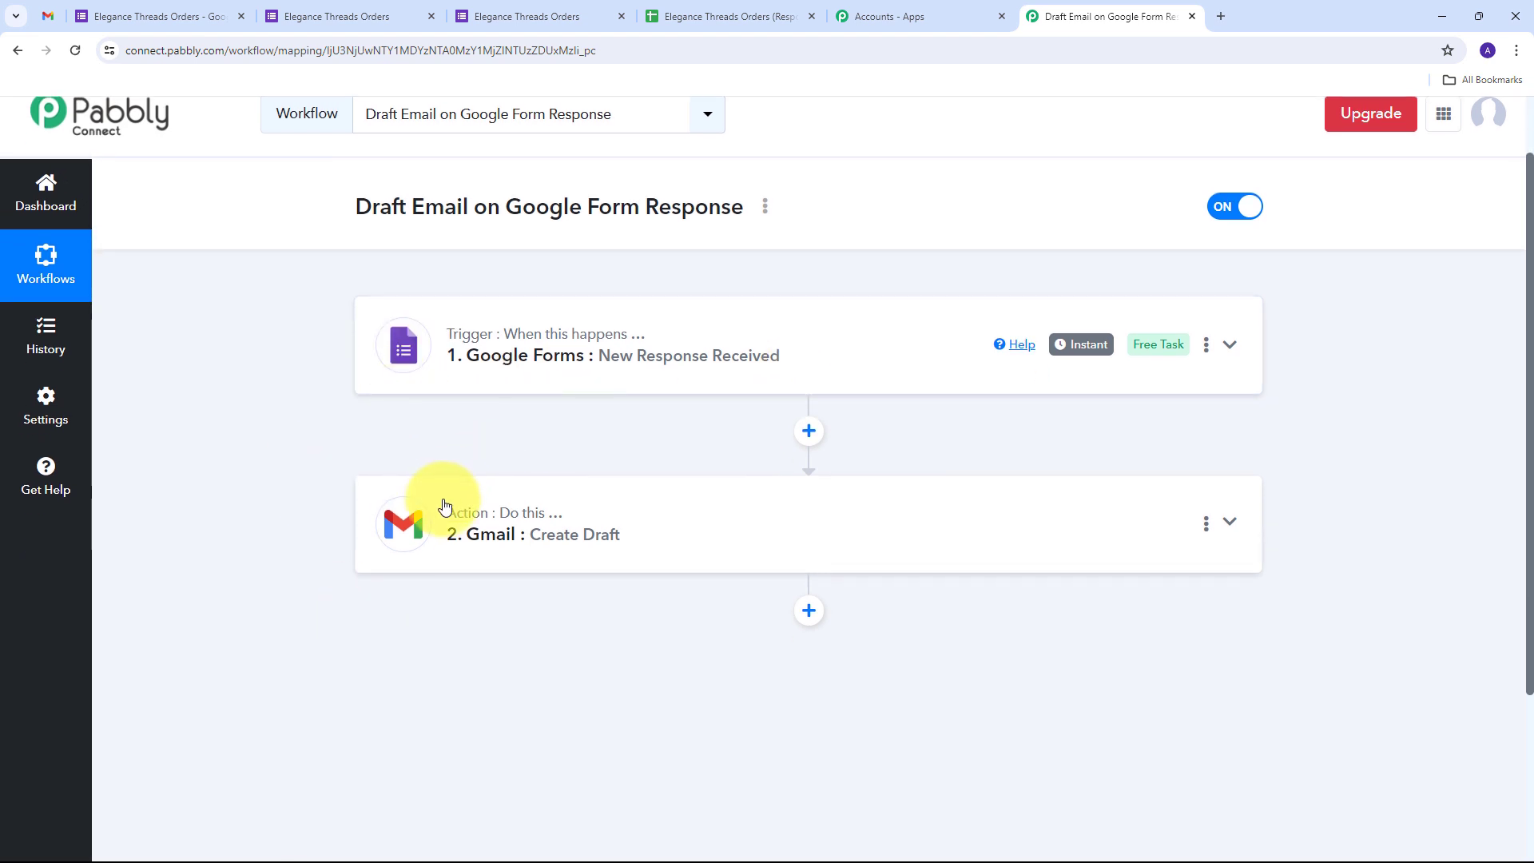